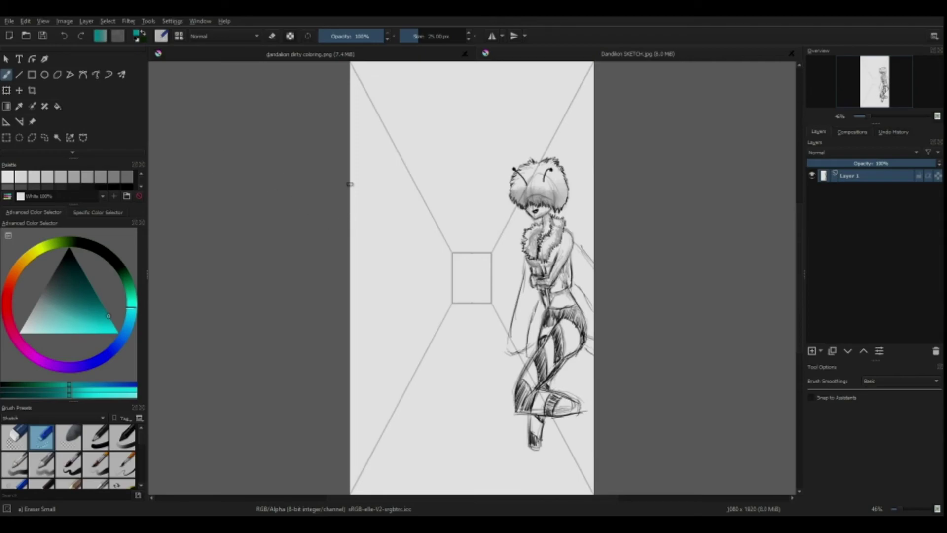
- Select the Basic-3 Flow brush preset for painting on the sketch
mouse_move(478, 314)
left_mouse_down()
mouse_move(434, 341)
mouse_move(424, 336)
mouse_move(426, 284)
left_mouse_up()
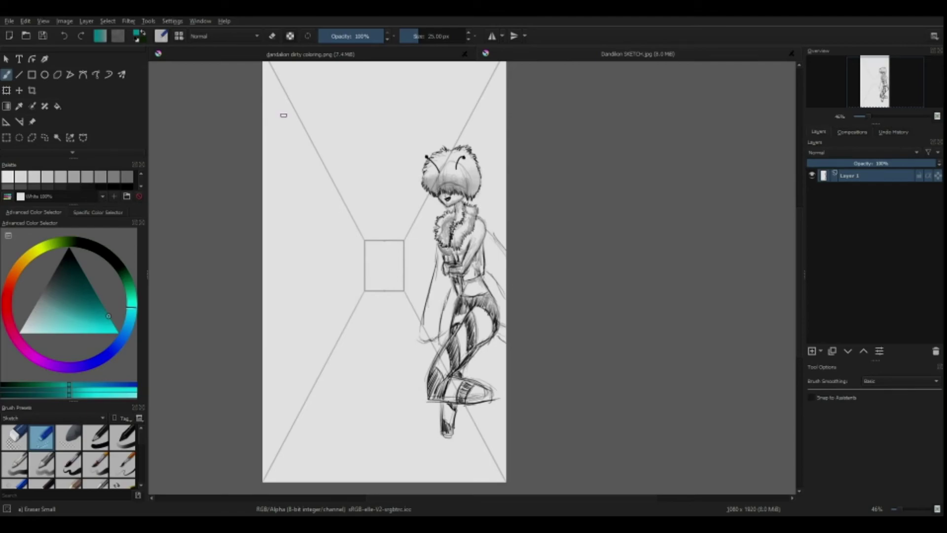
right_click(345, 257)
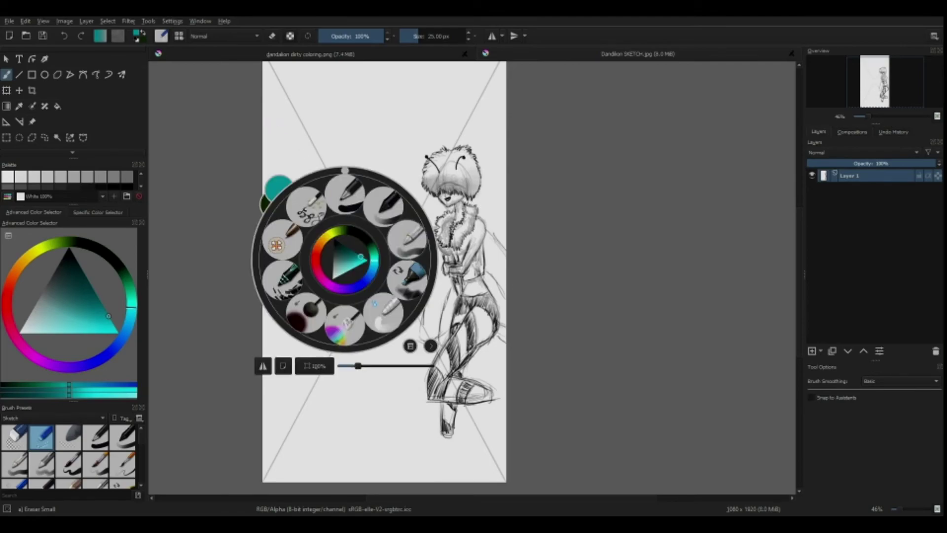
left_click(348, 200)
right_click(270, 282)
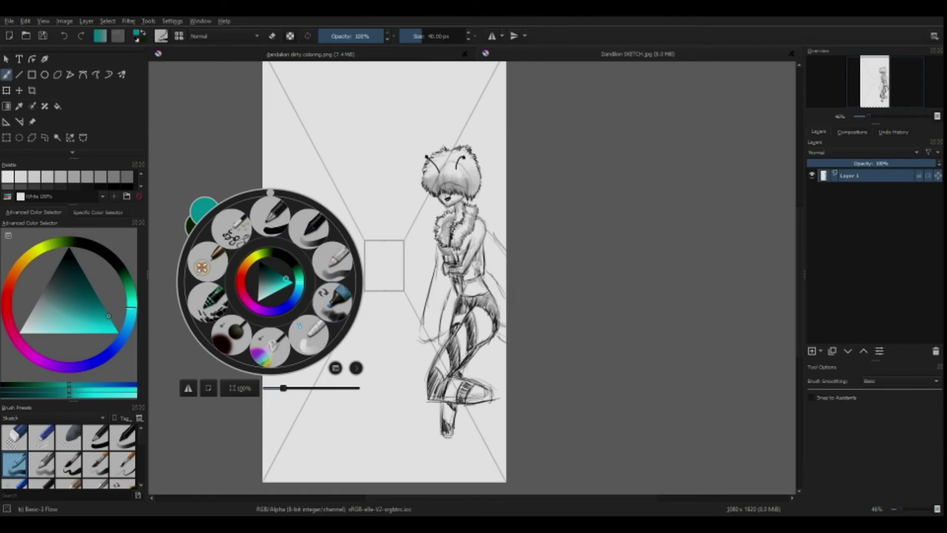
left_click(789, 227)
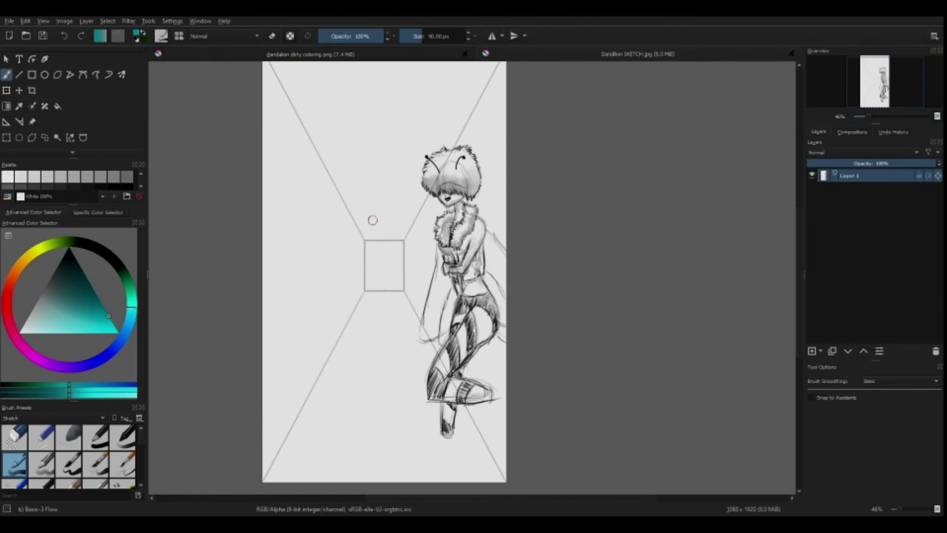
- Fit the page to the view and set up the Pencil-2 brush with the default black foreground colour
key("2")
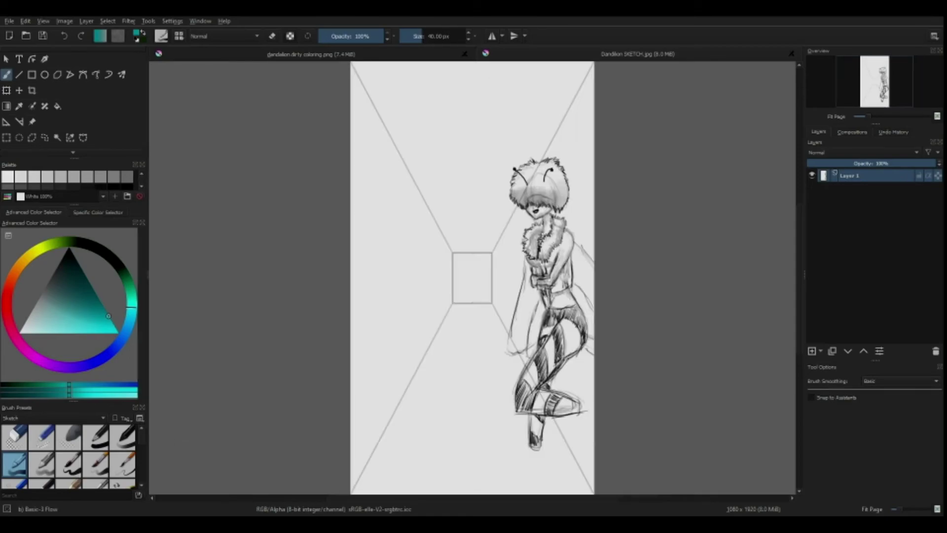
scroll(69, 454, "down", 1)
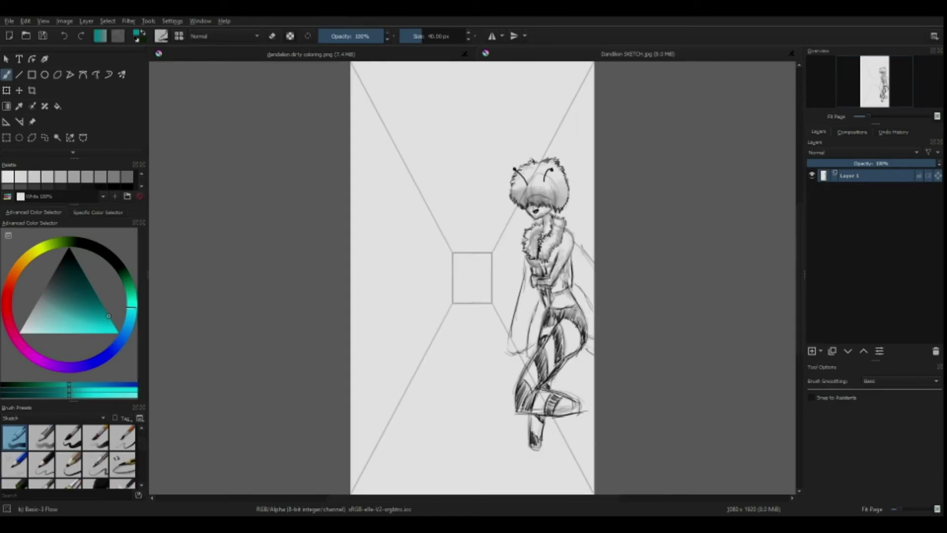
key("slash")
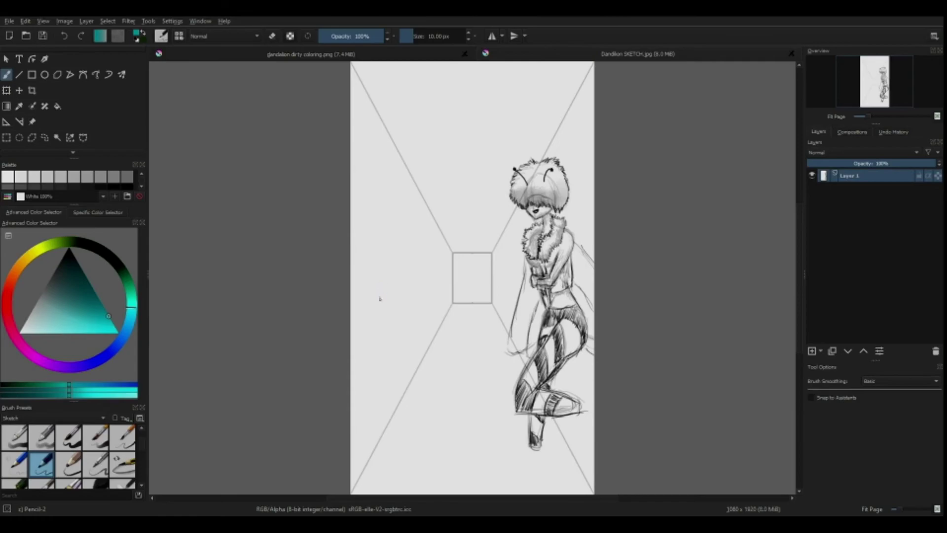
left_click_drag(380, 299, 458, 266)
key("ctrl+z")
key("d")
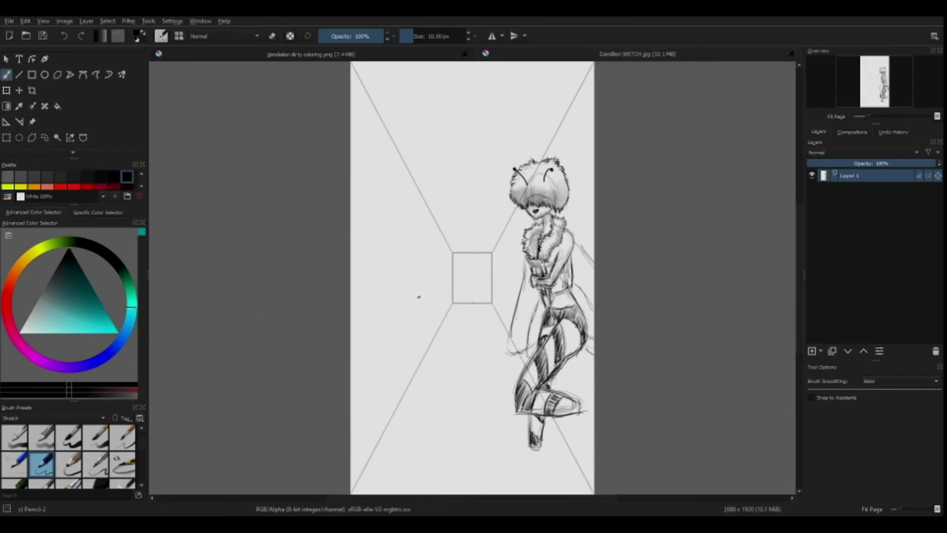
- Examine the sketched character up close, from the fluffy hair and antennae down over the fur collar to the arms
left_click_drag(560, 250, 458, 324)
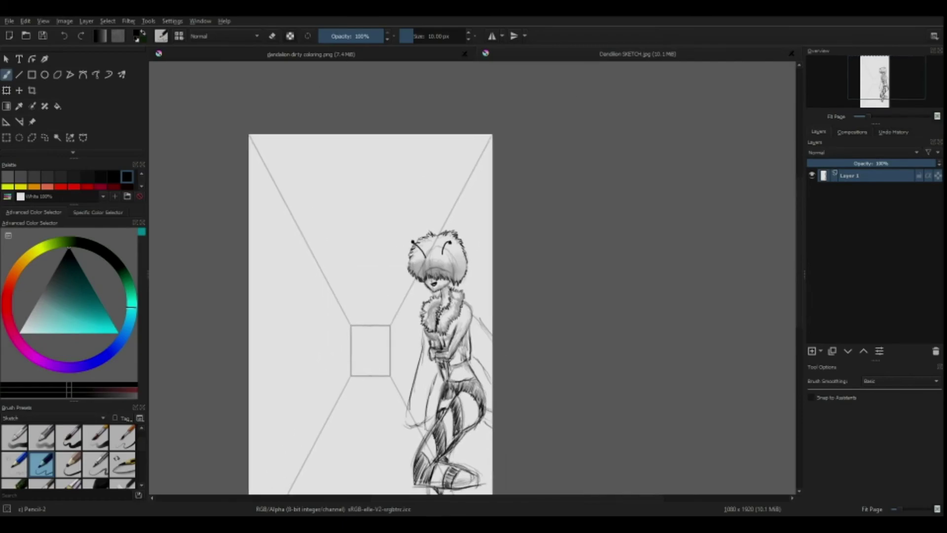
key("plus")
key("plus")
key("plus")
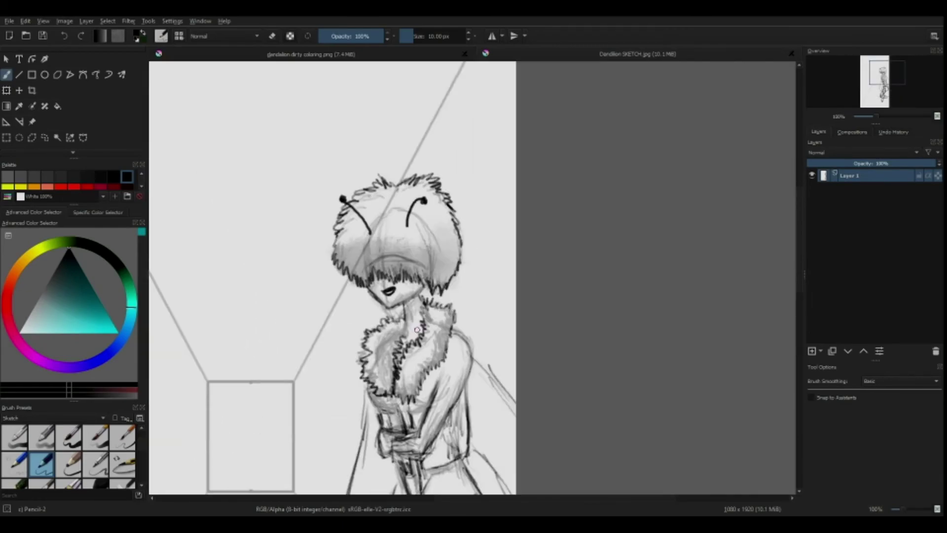
left_click_drag(335, 219, 398, 223)
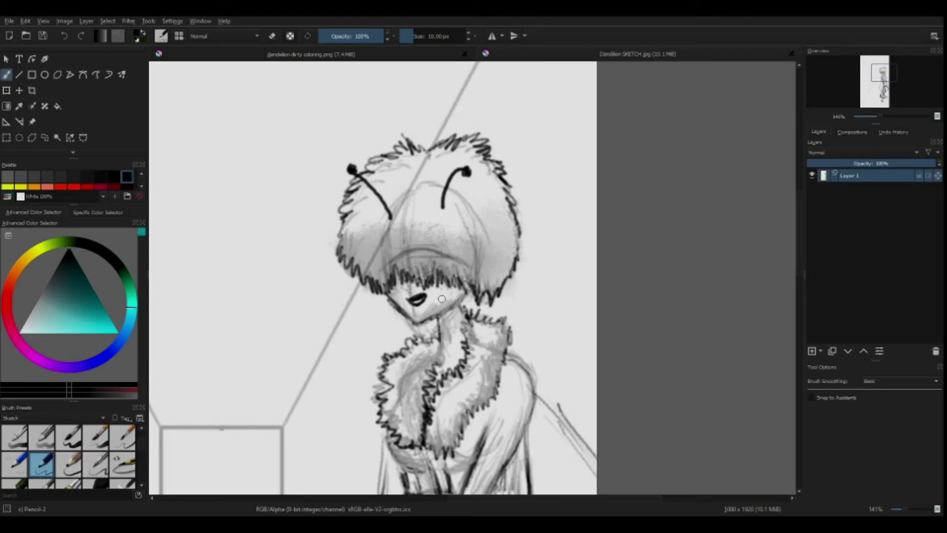
left_click_drag(452, 326, 442, 213)
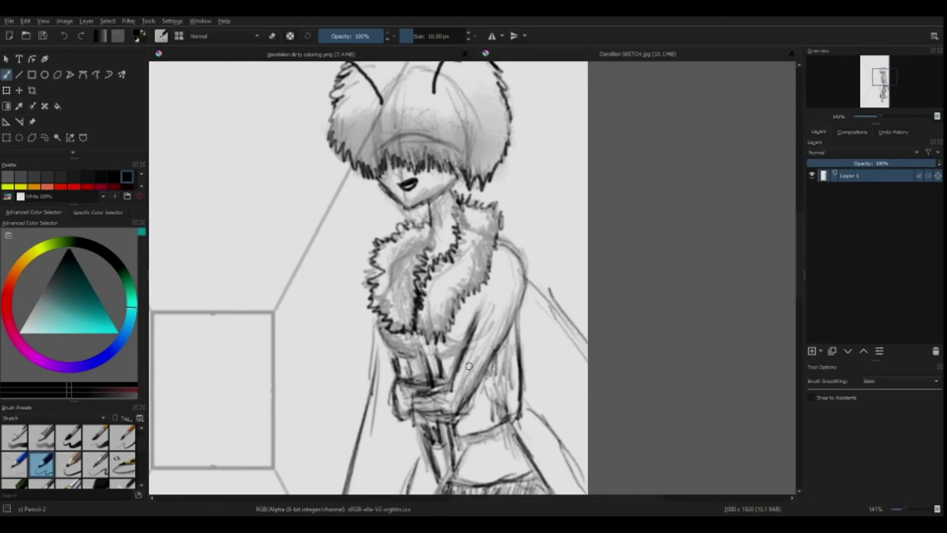
left_click_drag(448, 374, 449, 238)
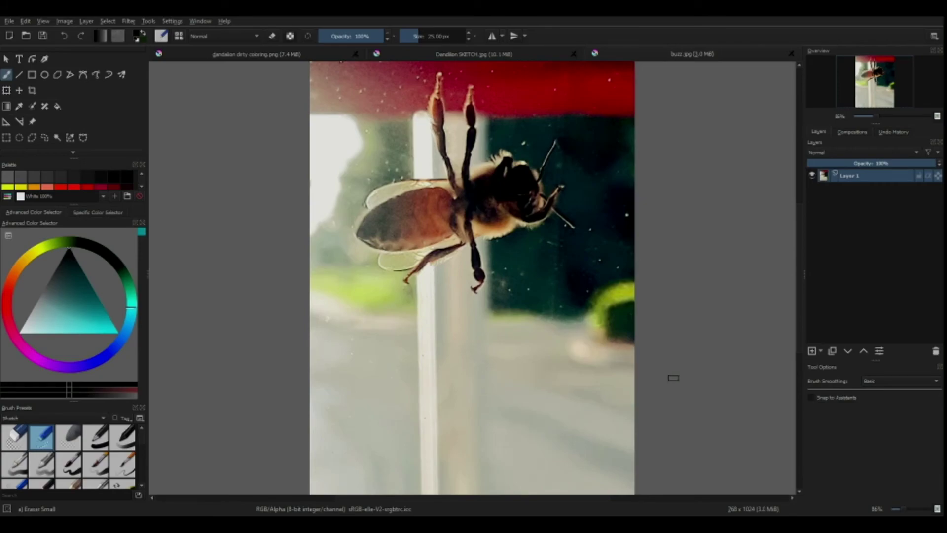
- Switch back to the Pencil-2 brush and examine the bee's legs, fuzzy thorax and head up close in the photo
key("slash")
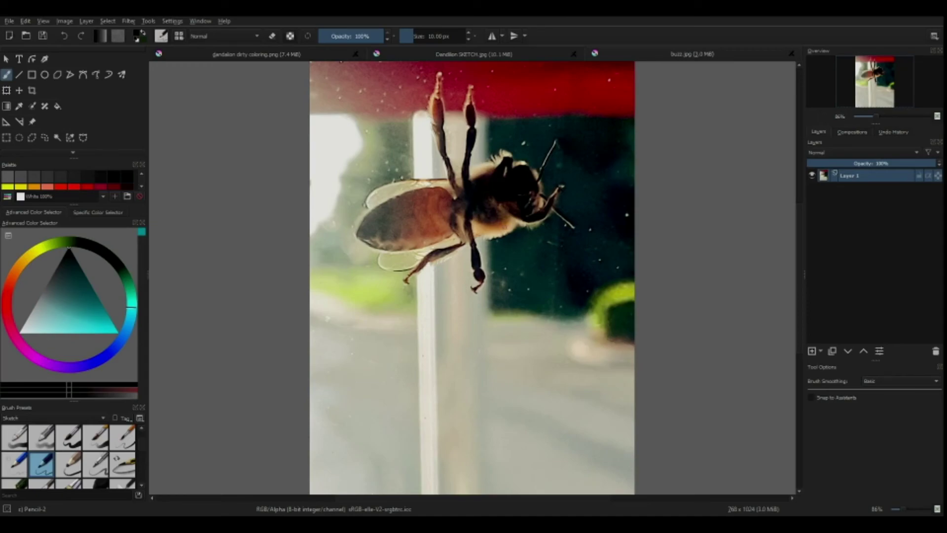
key("ctrl+plus")
key("ctrl+plus")
key("ctrl+plus")
key("ctrl+plus")
key("ctrl+plus")
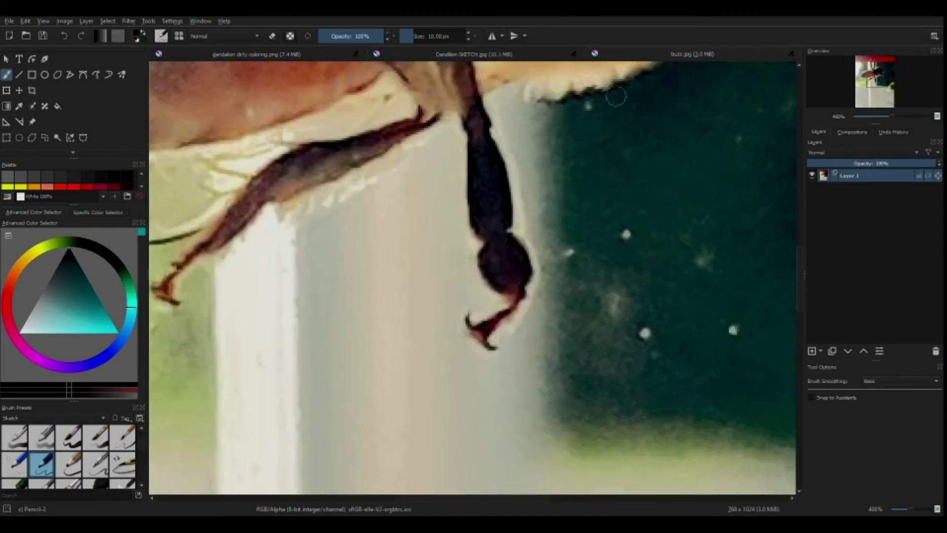
scroll(617, 97, "up", 1)
left_click_drag(583, 242, 500, 362)
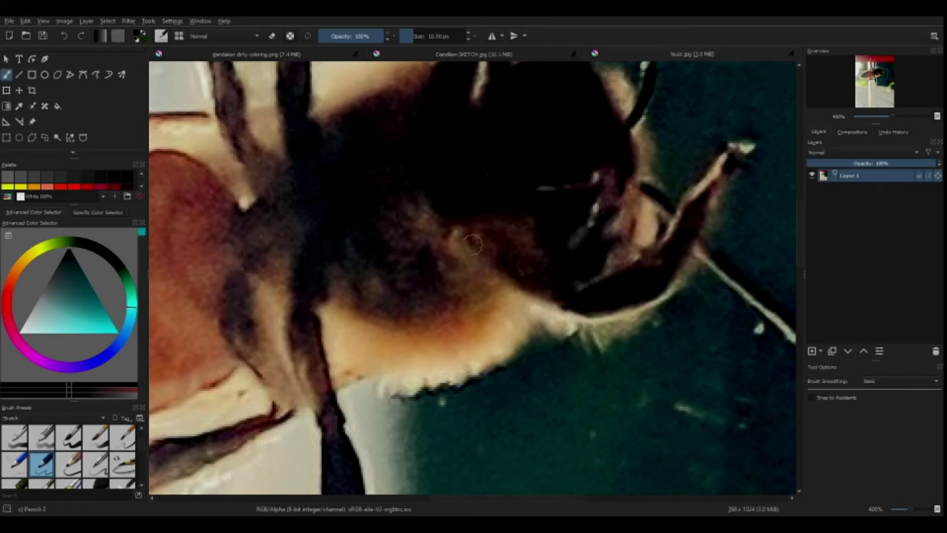
scroll(467, 243, "up", 3)
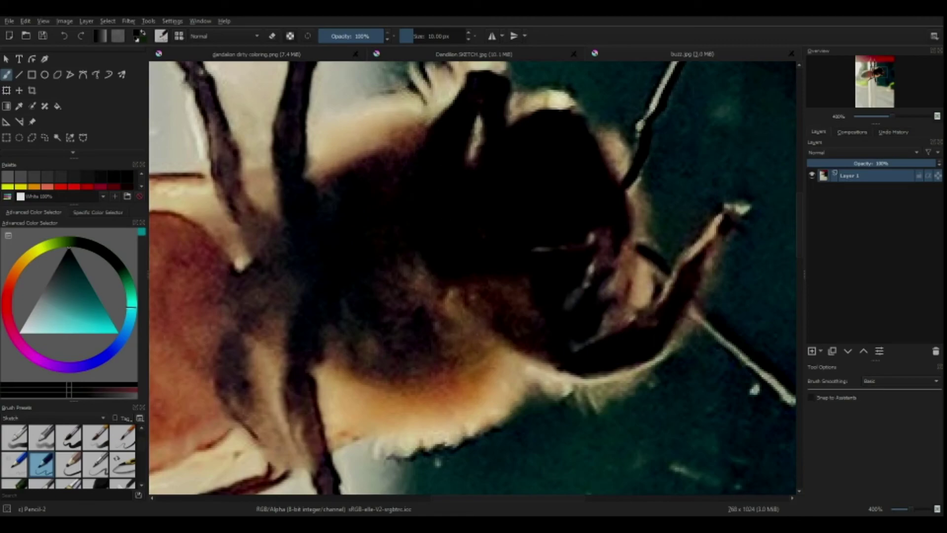
- Return to the Dandilion SKETCH.jpg document and view the character's striped legs and the empty area beside them
left_click(474, 55)
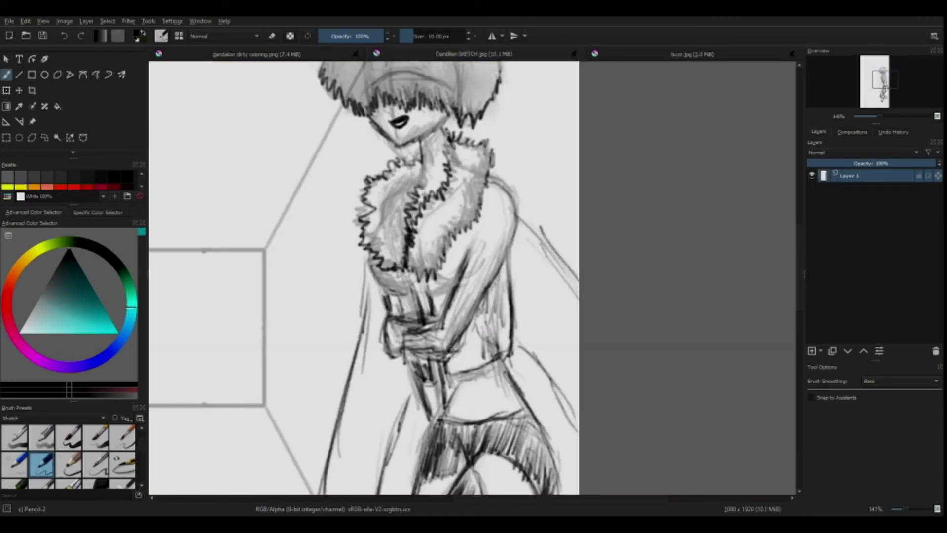
scroll(458, 334, "down", 10)
scroll(438, 238, "down", 4)
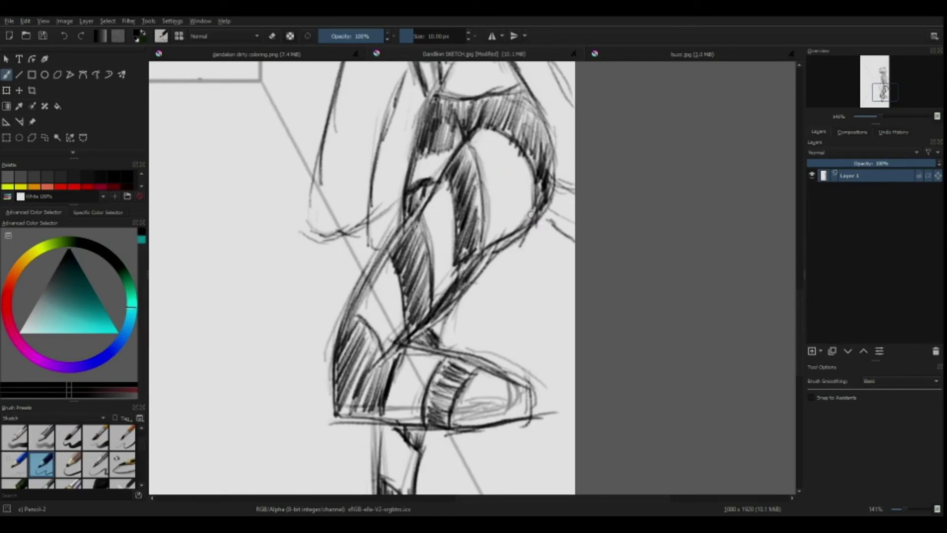
scroll(357, 283, "left", 5)
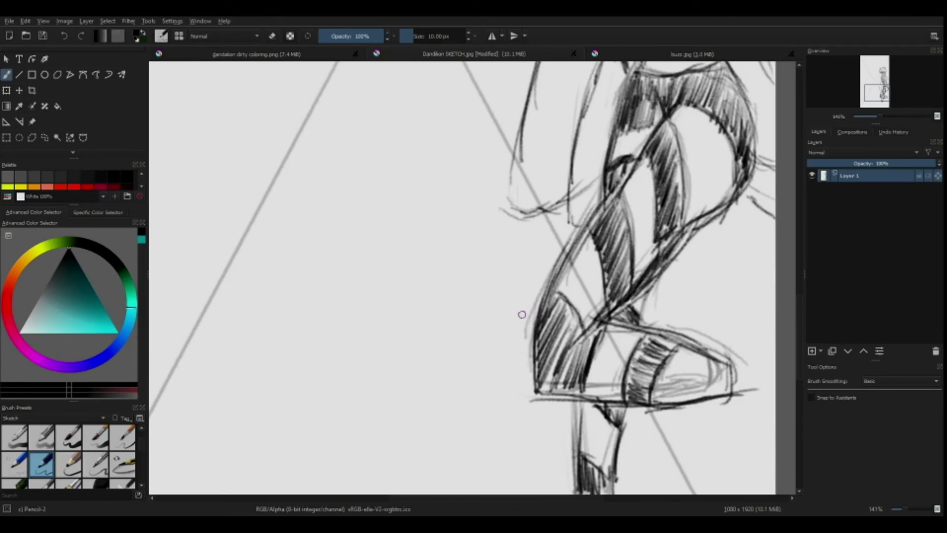
- Draw two converging columns of short dashes and small ovals in the empty area beside the character's legs
mouse_move(280, 230)
left_mouse_down()
mouse_move(260, 267)
mouse_move(292, 350)
left_mouse_up()
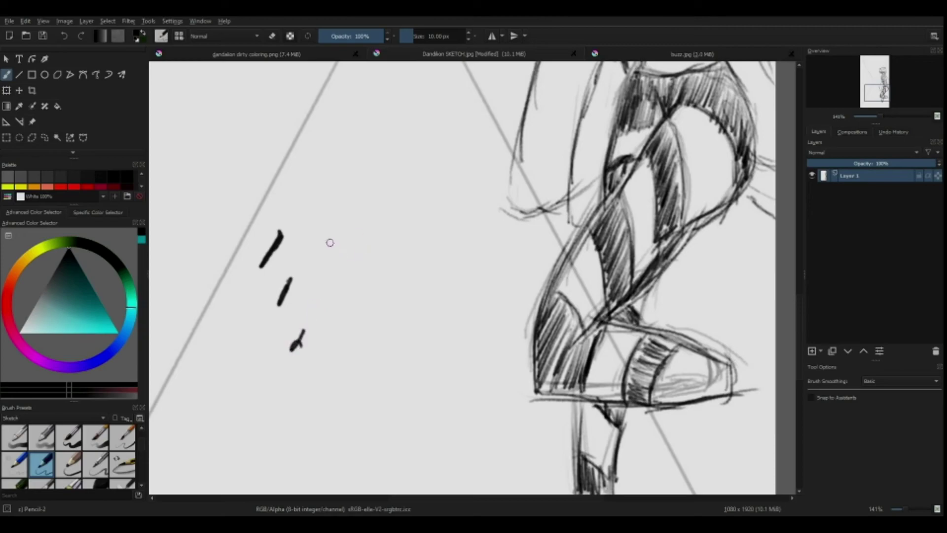
mouse_move(328, 238)
left_mouse_down()
mouse_move(346, 252)
mouse_move(348, 293)
left_mouse_up()
left_click_drag(349, 325, 362, 337)
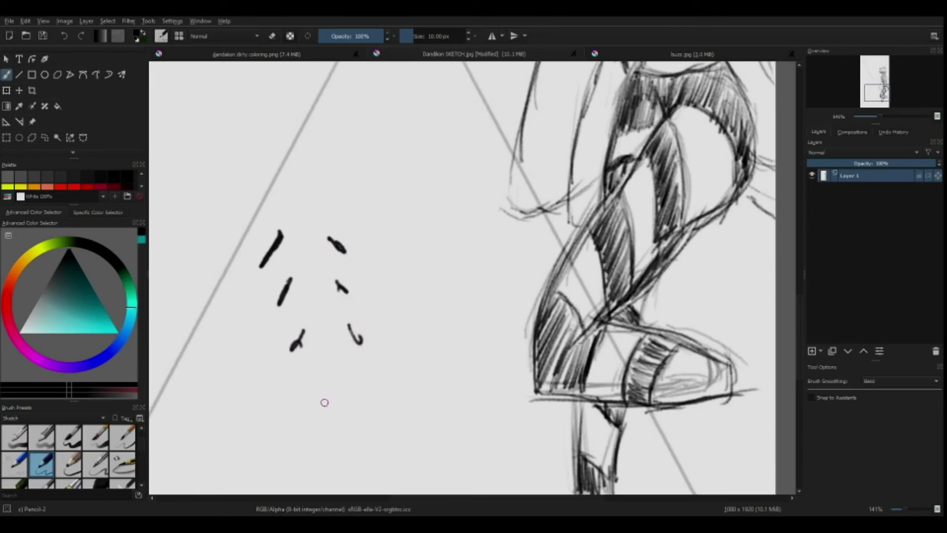
left_click_drag(308, 374, 303, 374)
mouse_move(363, 359)
left_mouse_down()
mouse_move(354, 375)
mouse_move(364, 361)
left_mouse_up()
mouse_move(317, 409)
left_mouse_down()
mouse_move(360, 413)
mouse_move(353, 450)
mouse_move(373, 457)
mouse_move(367, 479)
left_mouse_up()
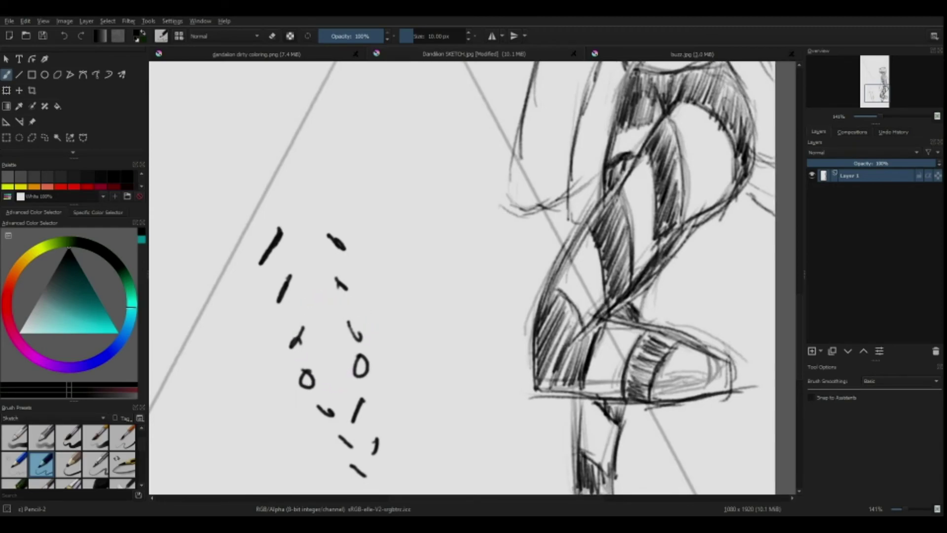
left_click_drag(360, 363, 389, 300)
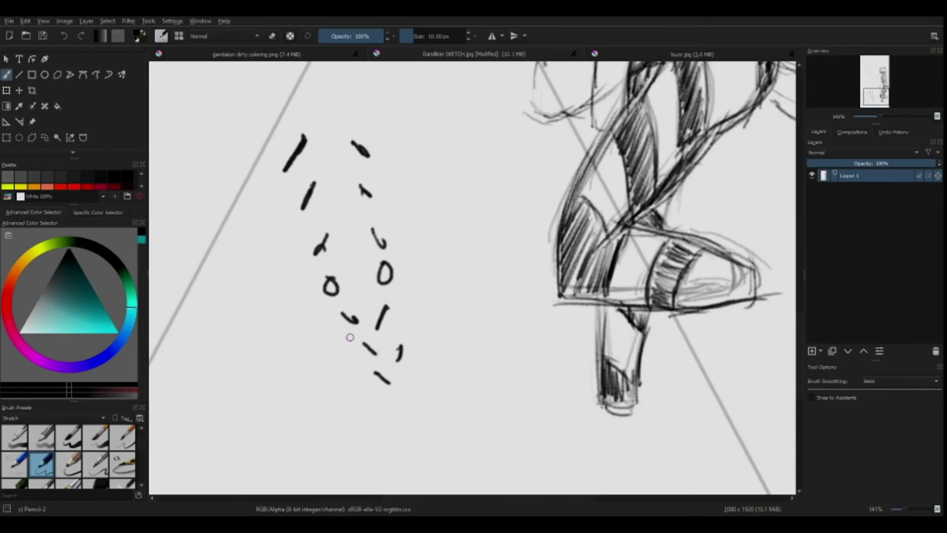
- Undo all the dashes and ovals drawn beside the character's legs
key("ctrl+z")
key("ctrl+z")
key("ctrl+z")
key("ctrl+z")
key("ctrl+z")
key("ctrl+z")
key("ctrl+z")
key("ctrl+z")
key("ctrl+z")
key("ctrl+z")
key("ctrl+z")
key("ctrl+z")
key("ctrl+z")
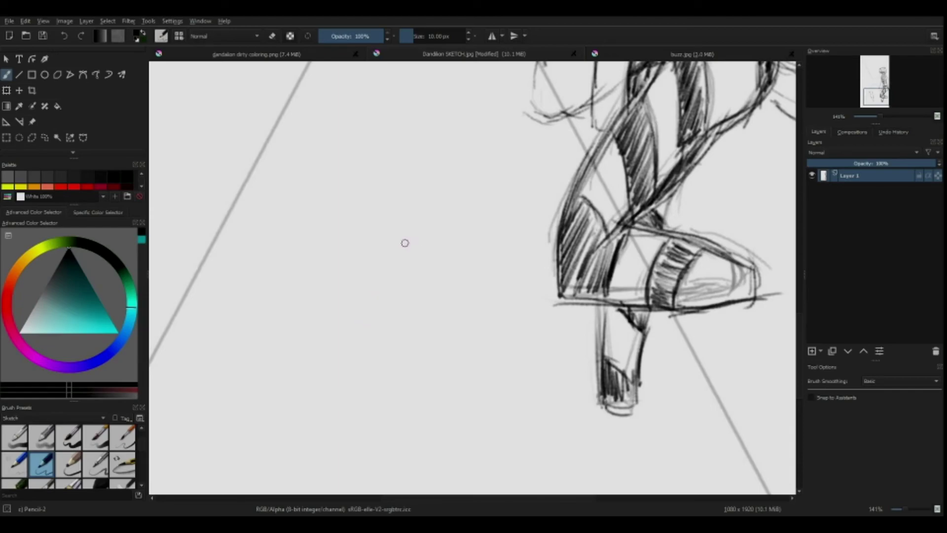
- Sketch a small lower leg with a foot and a high heel on the floor beside the character
key("minus")
key("minus")
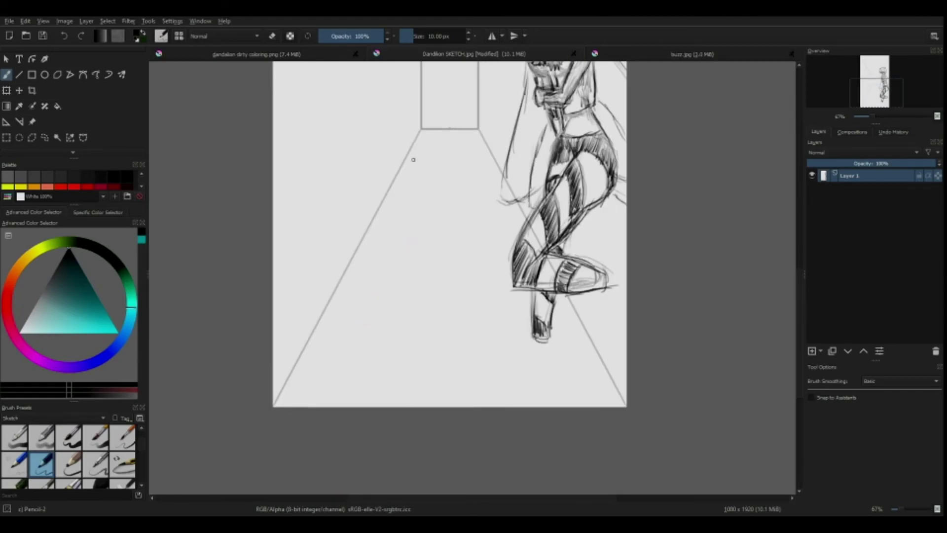
scroll(450, 237, "up", 3)
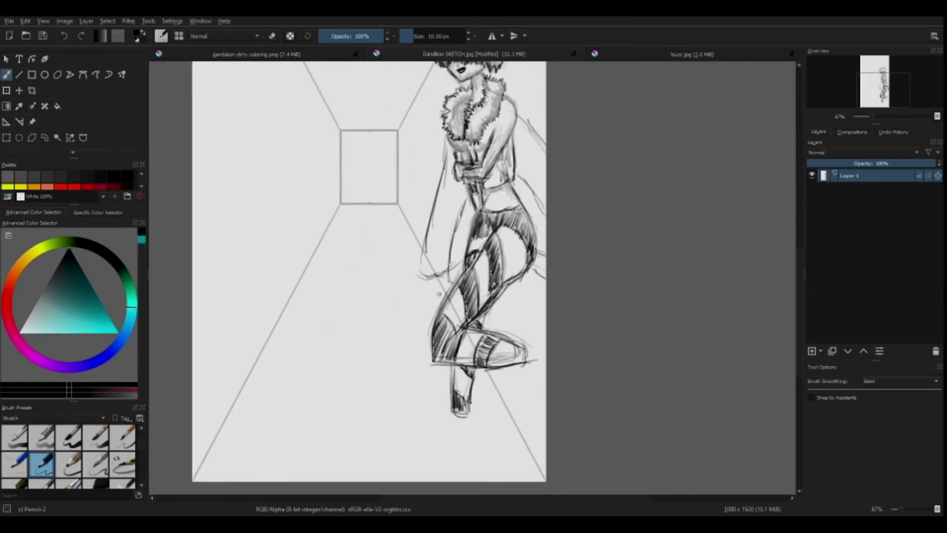
mouse_move(354, 354)
left_mouse_down()
mouse_move(337, 374)
mouse_move(366, 371)
mouse_move(366, 343)
left_mouse_up()
left_click_drag(368, 368, 371, 304)
left_click_drag(358, 349, 358, 302)
left_click_drag(369, 357, 377, 292)
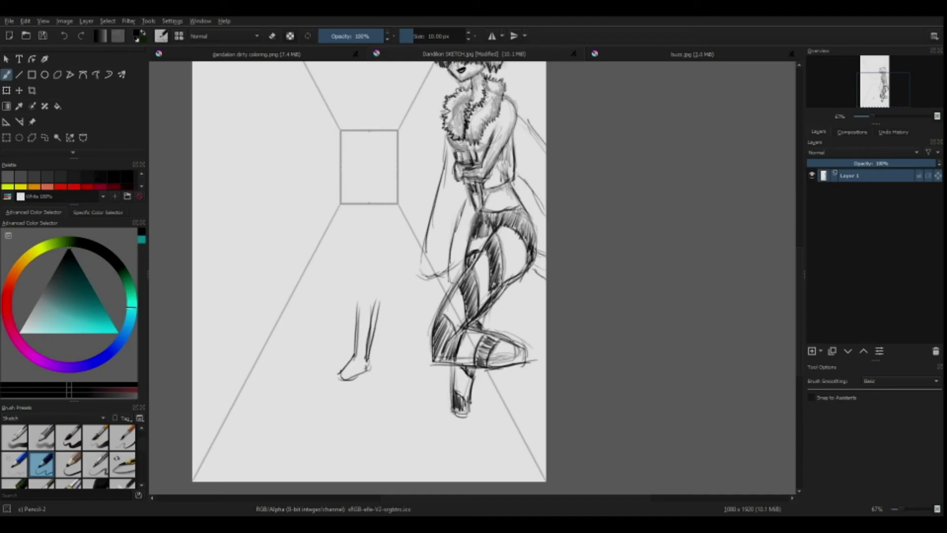
left_click_drag(368, 356, 380, 289)
left_click_drag(295, 444, 303, 442)
left_click_drag(367, 370, 369, 384)
- Close the buzz.jpg photo and the Dandilion SKETCH.jpg document, leaving only the coloured artwork open
key("ctrl+Tab")
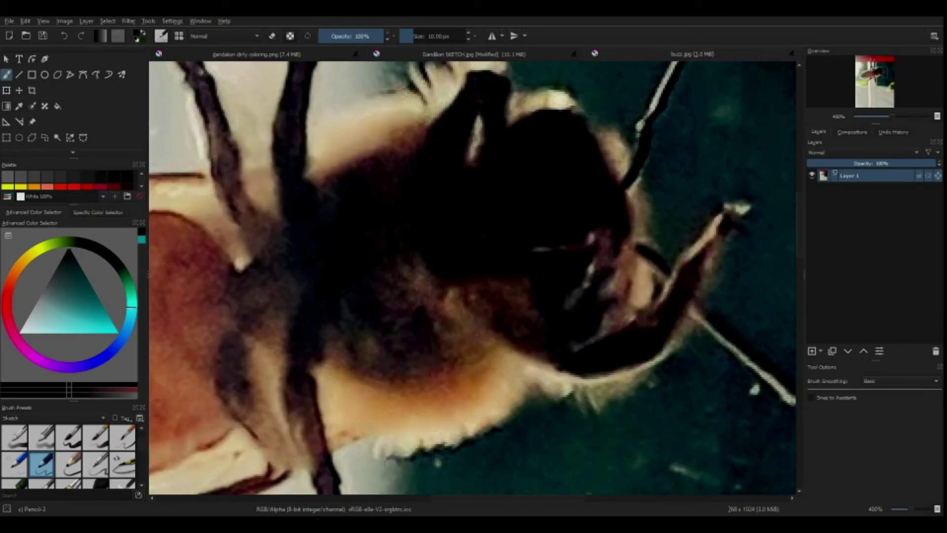
key("ctrl+w")
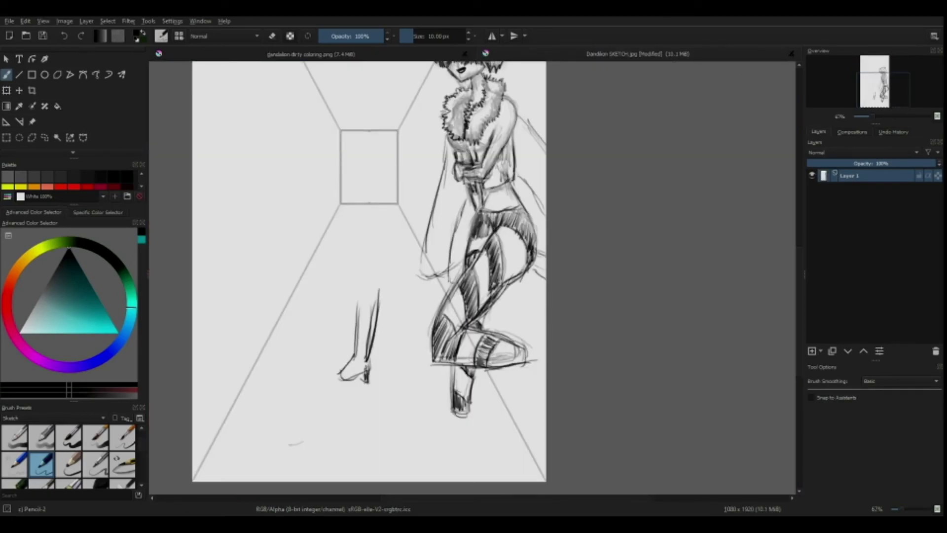
key("ctrl+w")
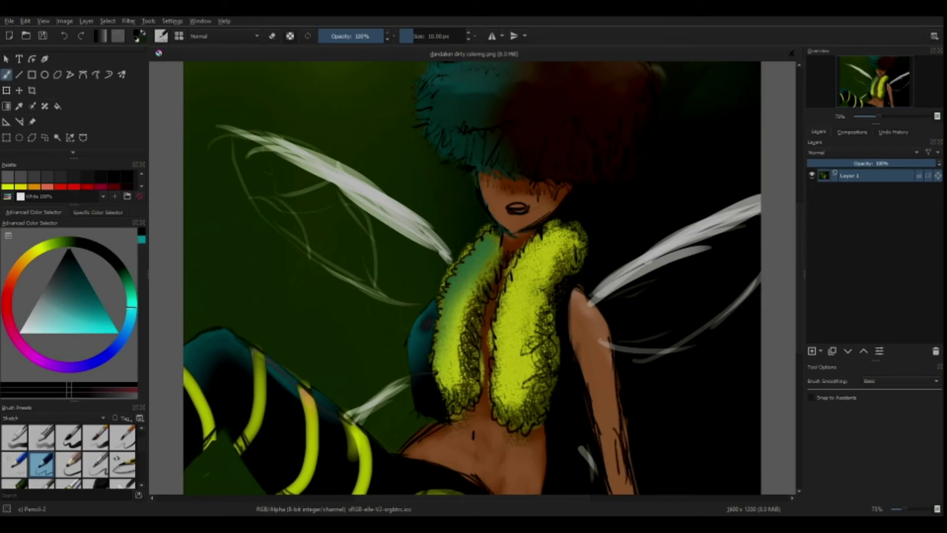
- Hide the coloured artwork layer beneath a new paint layer and swap the foreground colour to white
scroll(469, 276, "down", 3)
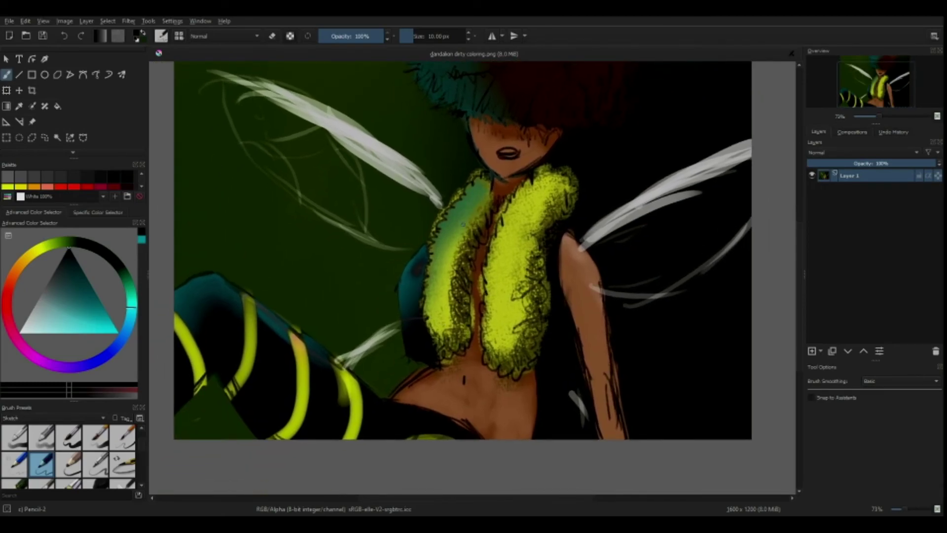
scroll(430, 200, "up", 4)
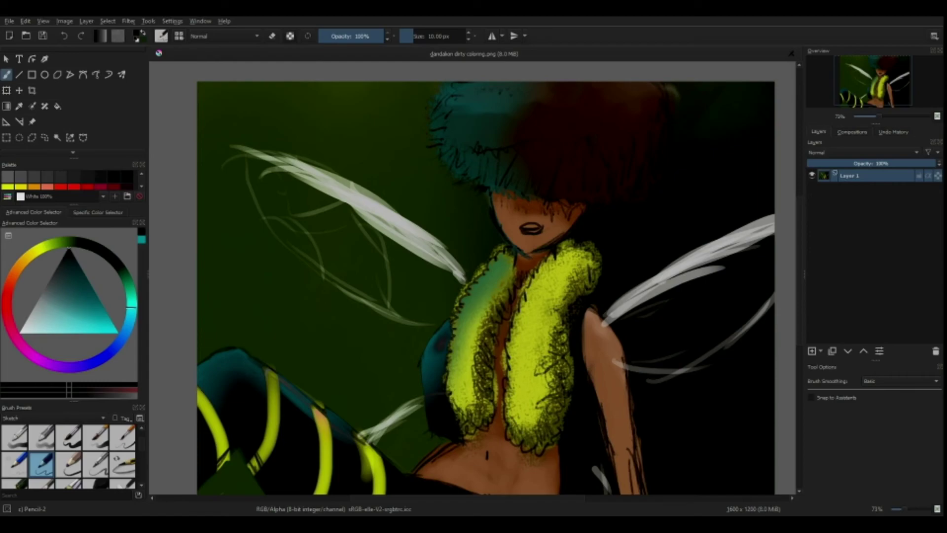
key("Insert")
left_click(812, 189)
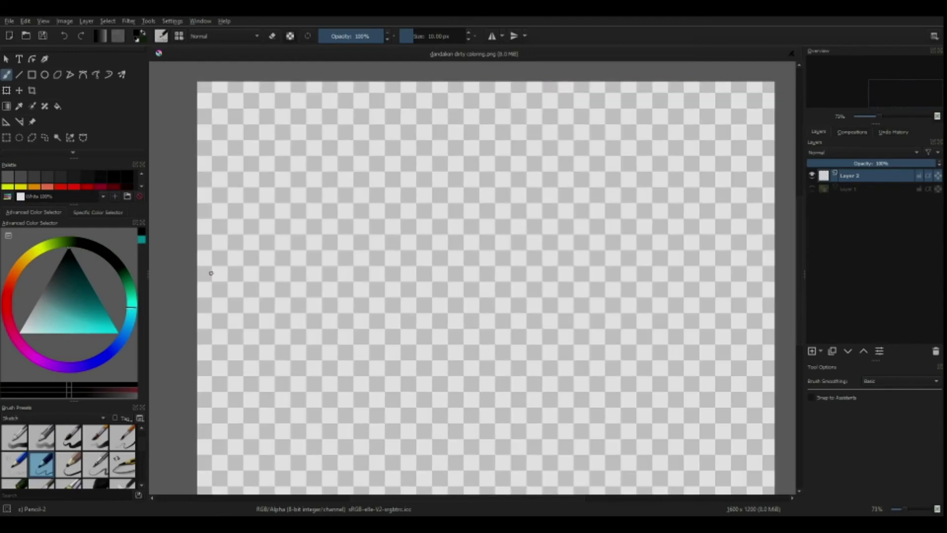
key("x")
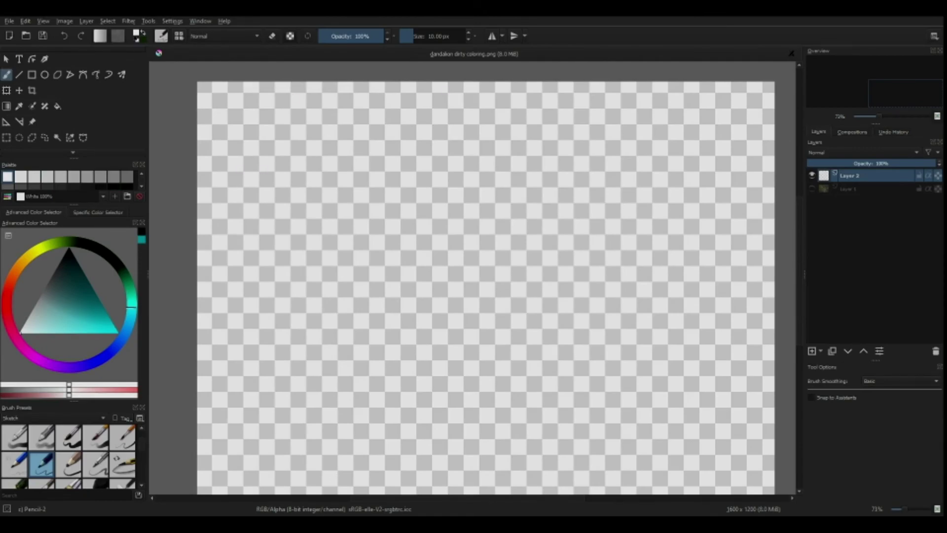
- Fill the empty paint layer with white and add another layer above it
key("f")
key("BackSpace")
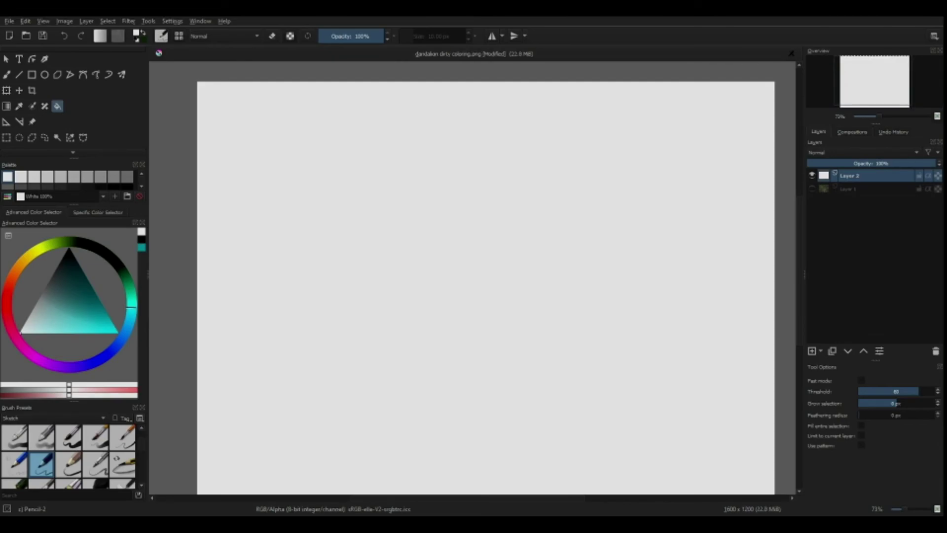
key("ctrl+j")
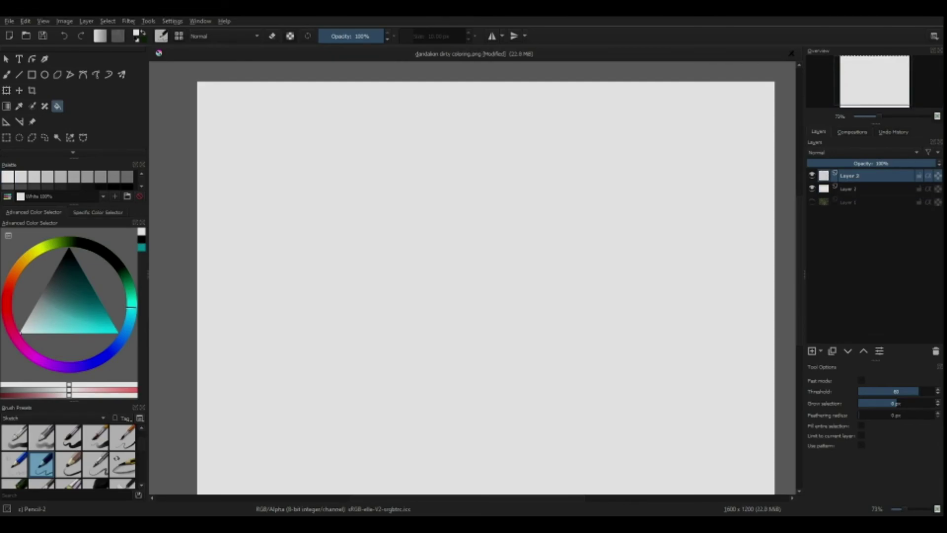
- With a black brush, sketch three axis lines meeting at one corner and label them Y, Z and X
key("b")
key("d")
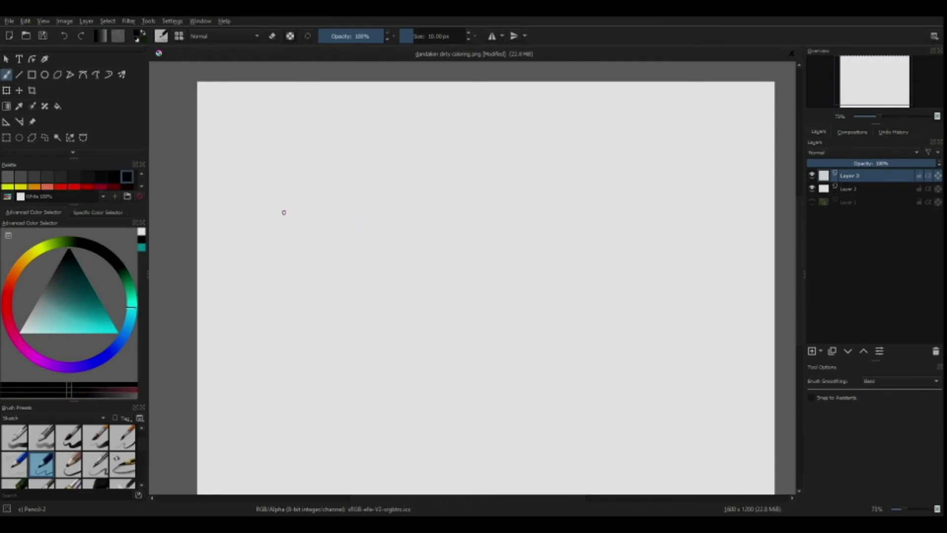
left_click_drag(266, 204, 270, 255)
left_click_drag(267, 188, 272, 274)
mouse_move(266, 217)
left_mouse_down()
mouse_move(275, 303)
mouse_move(294, 317)
mouse_move(281, 321)
mouse_move(351, 292)
left_mouse_up()
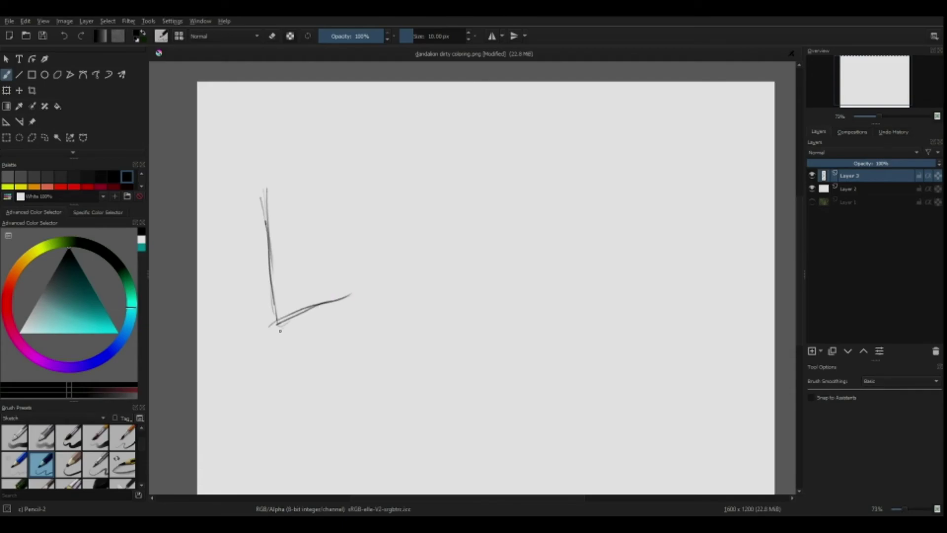
left_click_drag(269, 326, 366, 283)
left_click_drag(281, 330, 364, 287)
left_click_drag(261, 149, 271, 146)
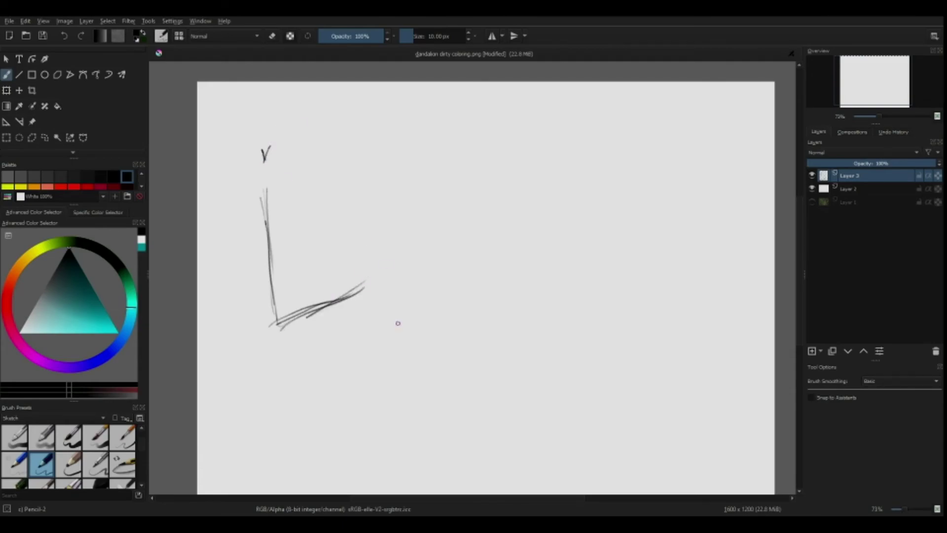
left_click_drag(371, 277, 387, 286)
left_click_drag(284, 331, 396, 390)
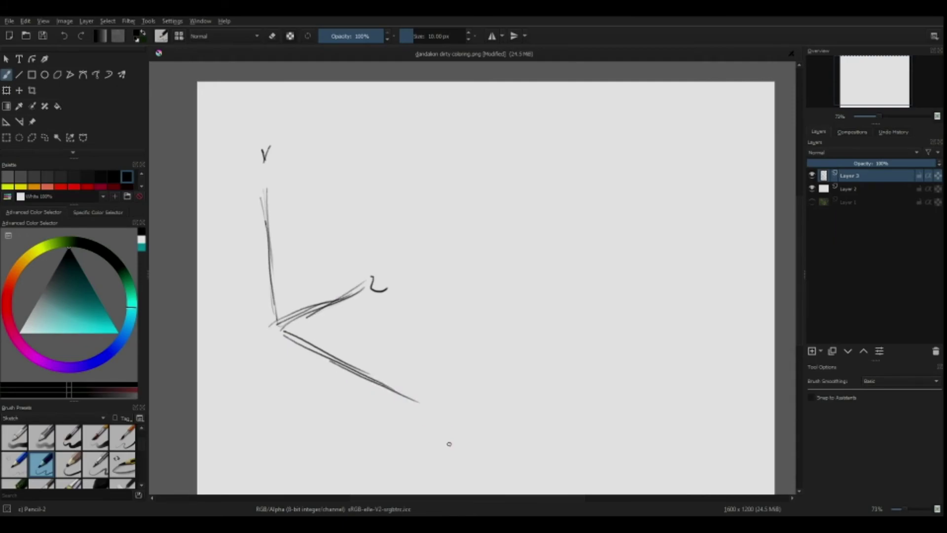
left_click_drag(433, 407, 438, 420)
mouse_move(443, 404)
left_mouse_down()
mouse_move(426, 439)
mouse_move(461, 444)
left_mouse_up()
- Sketch a small irregular hexagon beside the axes
left_click_drag(455, 312, 513, 347)
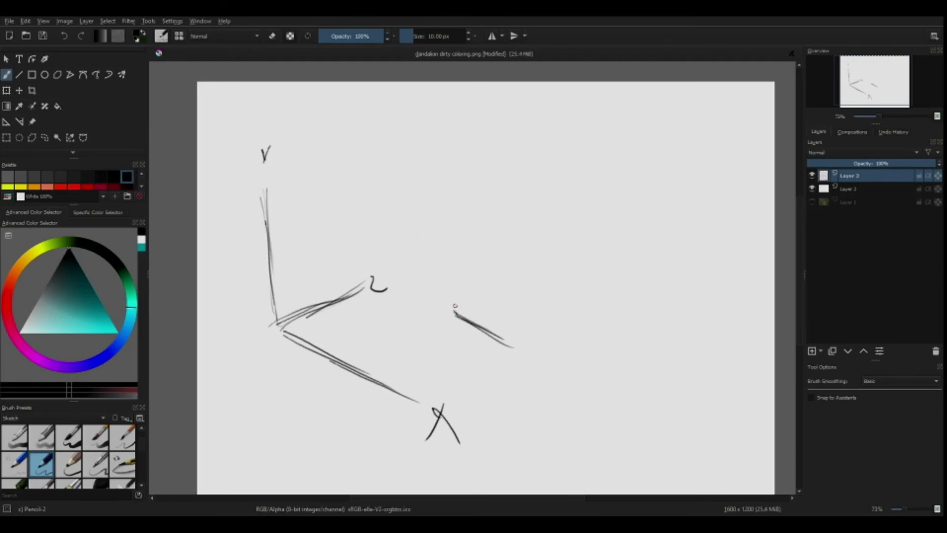
mouse_move(454, 311)
left_mouse_down()
mouse_move(446, 281)
mouse_move(455, 309)
left_mouse_up()
left_click_drag(506, 339, 542, 312)
left_click_drag(444, 267, 480, 241)
mouse_move(542, 312)
left_mouse_down()
mouse_move(522, 258)
mouse_move(487, 256)
left_mouse_up()
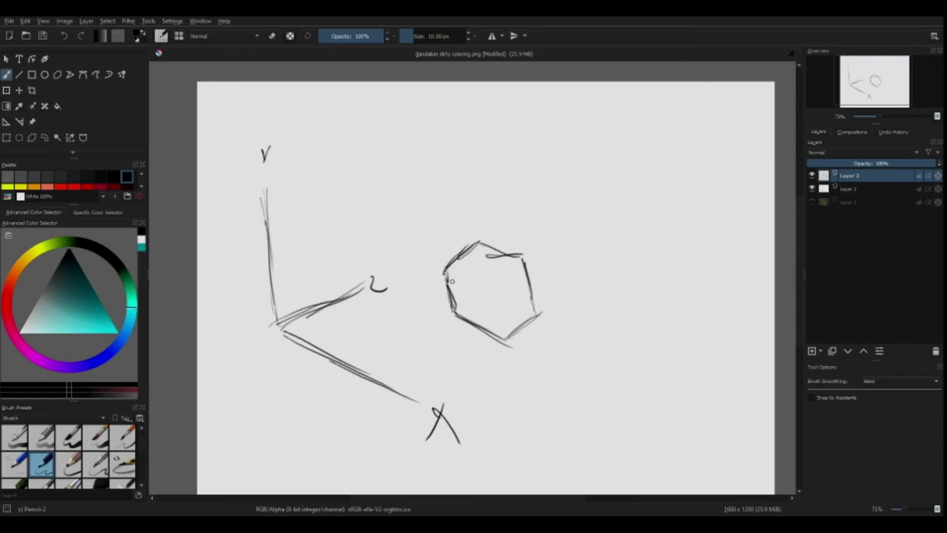
- Undo the stray strokes inside the small hexagon and sketch a slanted line running down its inside
left_click_drag(482, 293, 513, 311)
key("ctrl+z")
key("ctrl+z")
key("ctrl+z")
left_click_drag(473, 320, 488, 256)
- Extend two receding floor lines from the small hexagon's lower corners and join their far ends with an edge
left_click_drag(508, 340, 614, 283)
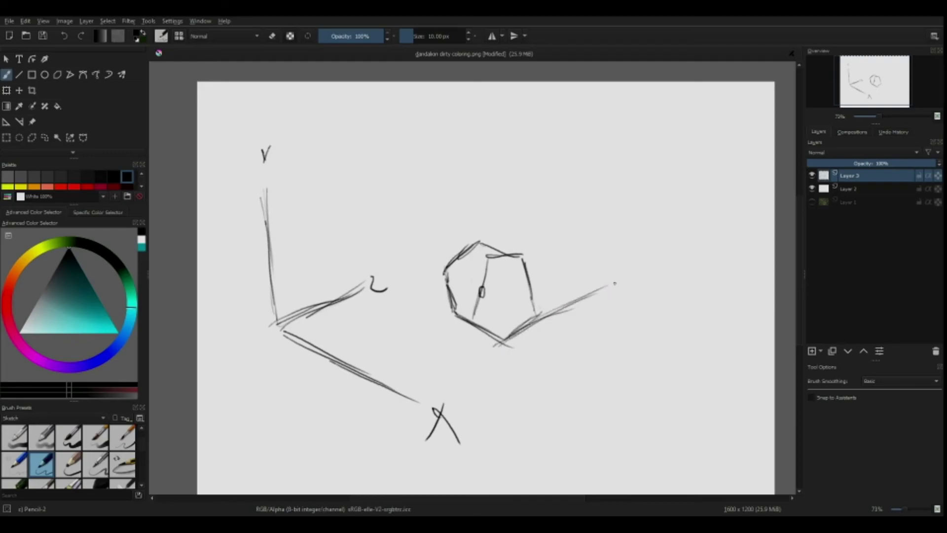
left_click_drag(555, 316, 652, 268)
left_click_drag(582, 292, 612, 271)
left_click_drag(456, 315, 528, 239)
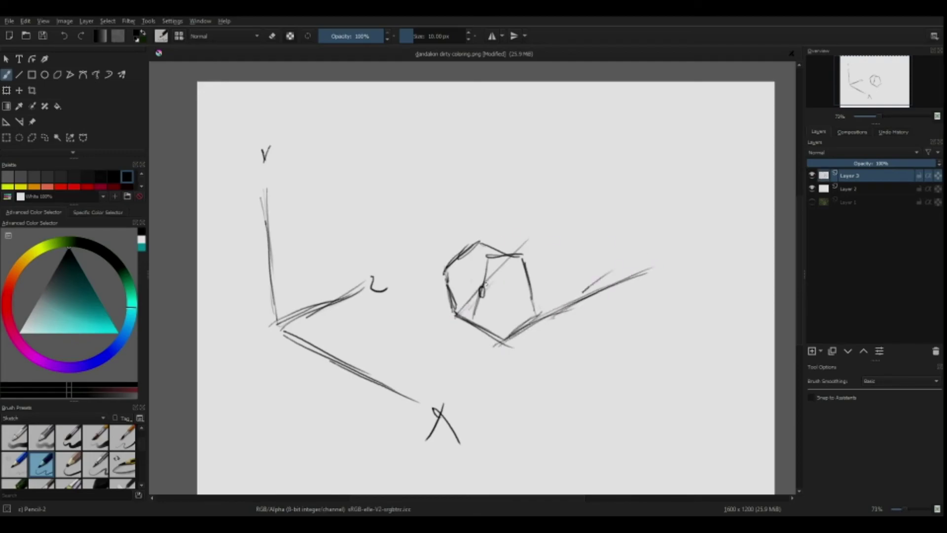
mouse_move(485, 284)
left_mouse_down()
mouse_move(545, 222)
mouse_move(530, 236)
mouse_move(583, 229)
mouse_move(635, 257)
left_mouse_up()
left_click_drag(557, 218, 652, 277)
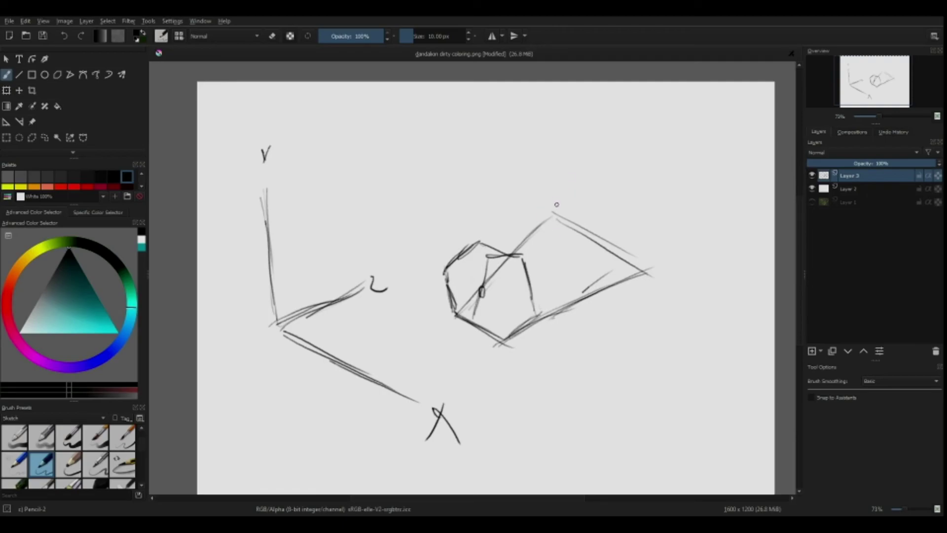
- Sketch a larger hexagon around the far floor edge, with short sides rising to a sloping top edge
left_click_drag(553, 207, 548, 165)
left_click_drag(641, 277, 709, 241)
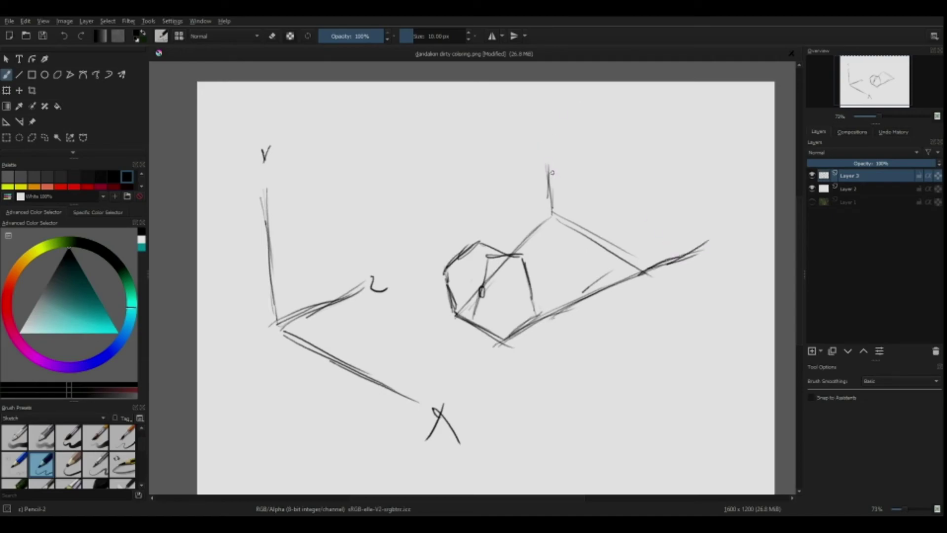
left_click_drag(547, 153, 547, 196)
mouse_move(723, 243)
left_mouse_down()
mouse_move(681, 257)
mouse_move(714, 236)
left_mouse_up()
left_click_drag(542, 149, 587, 106)
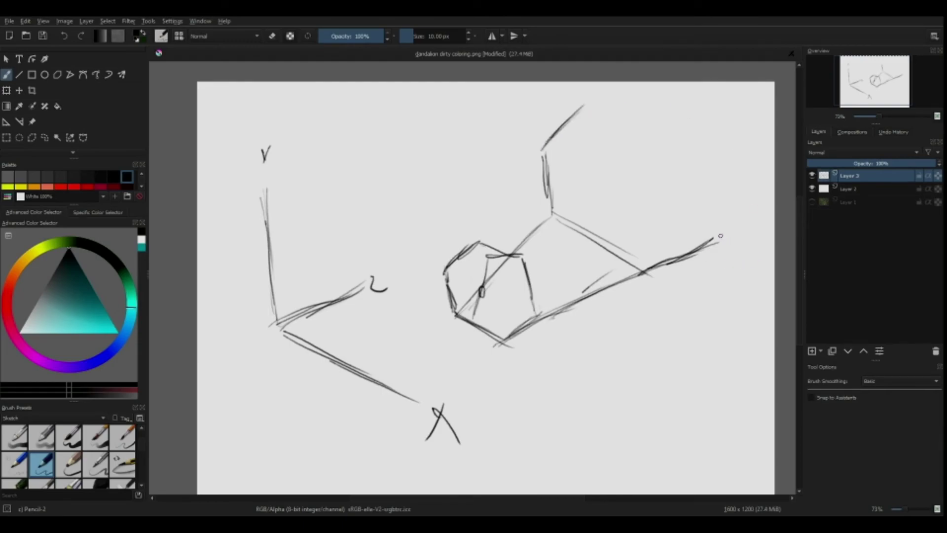
left_click_drag(715, 241, 714, 175)
mouse_move(585, 106)
left_mouse_down()
mouse_move(584, 99)
mouse_move(623, 109)
mouse_move(706, 178)
left_mouse_up()
left_click_drag(670, 146, 718, 177)
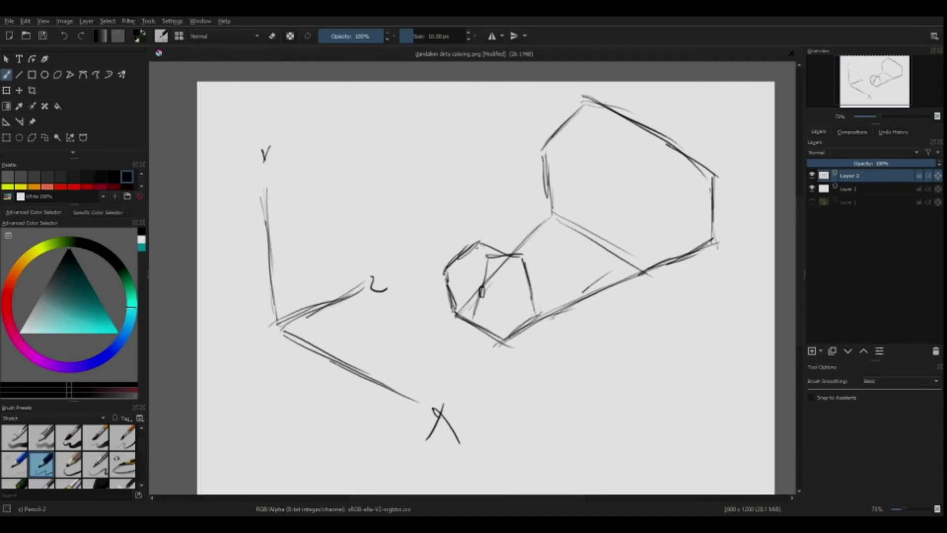
- Connect the upper and side corners of the small hexagon to the large one with long edges, forming a hexagonal tunnel
left_click_drag(478, 240, 558, 119)
left_click_drag(505, 209, 586, 99)
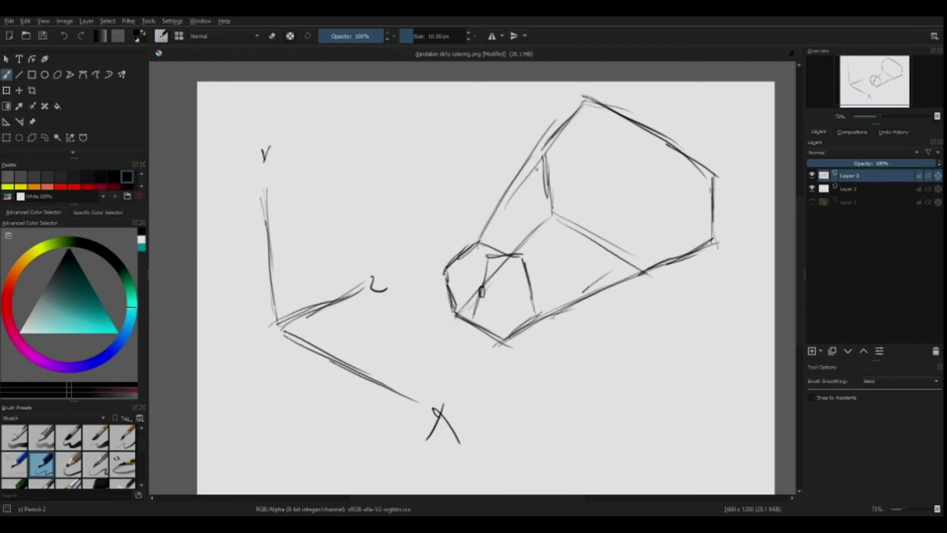
left_click_drag(537, 169, 588, 107)
left_click_drag(588, 109, 491, 219)
left_click_drag(445, 274, 538, 166)
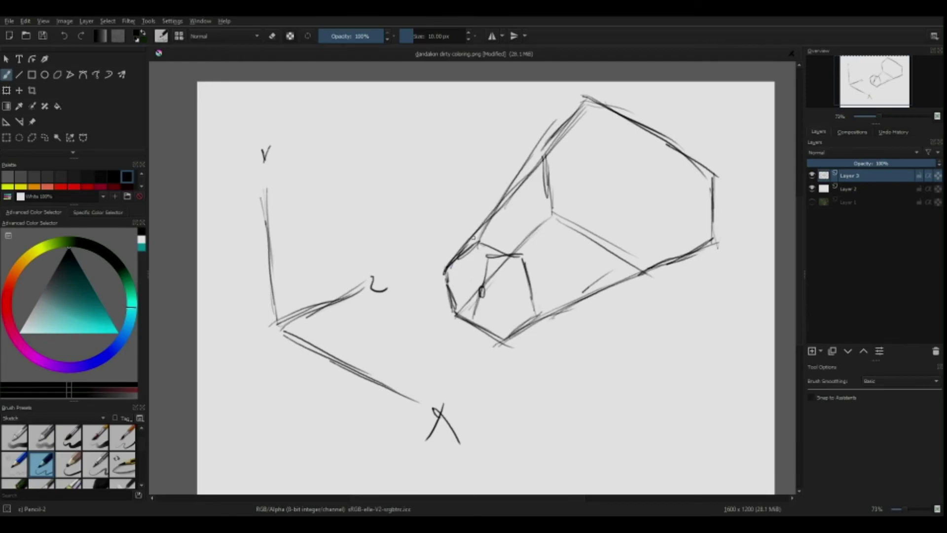
left_click_drag(468, 245, 565, 150)
left_click_drag(528, 307, 659, 249)
left_click_drag(591, 275, 706, 232)
left_click_drag(660, 250, 711, 233)
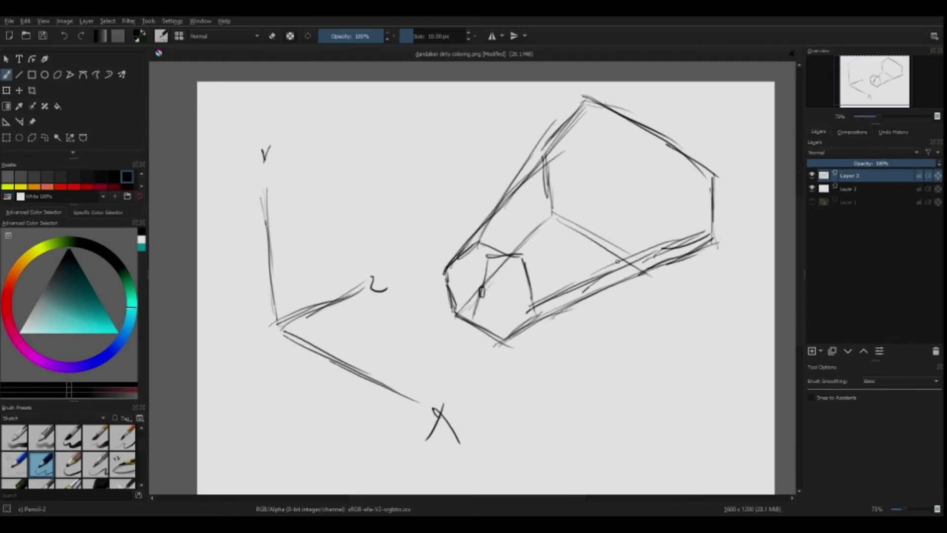
left_click_drag(529, 251, 716, 160)
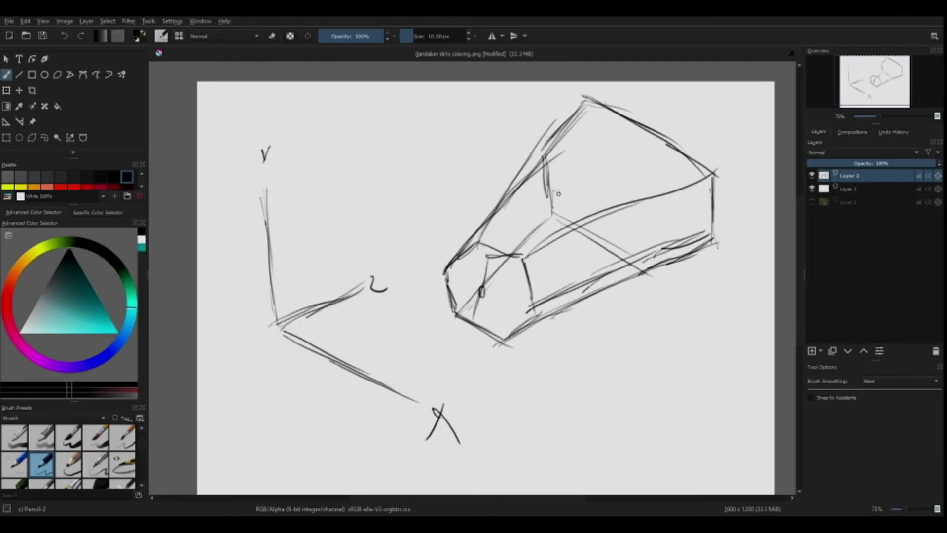
- Sketch a low raised block on the floor at the far end of the hexagonal tunnel
mouse_move(554, 212)
left_mouse_down()
mouse_move(580, 197)
mouse_move(622, 207)
mouse_move(646, 219)
mouse_move(652, 264)
left_mouse_up()
mouse_move(593, 189)
left_mouse_down()
mouse_move(595, 175)
mouse_move(584, 178)
mouse_move(649, 204)
mouse_move(650, 249)
left_mouse_up()
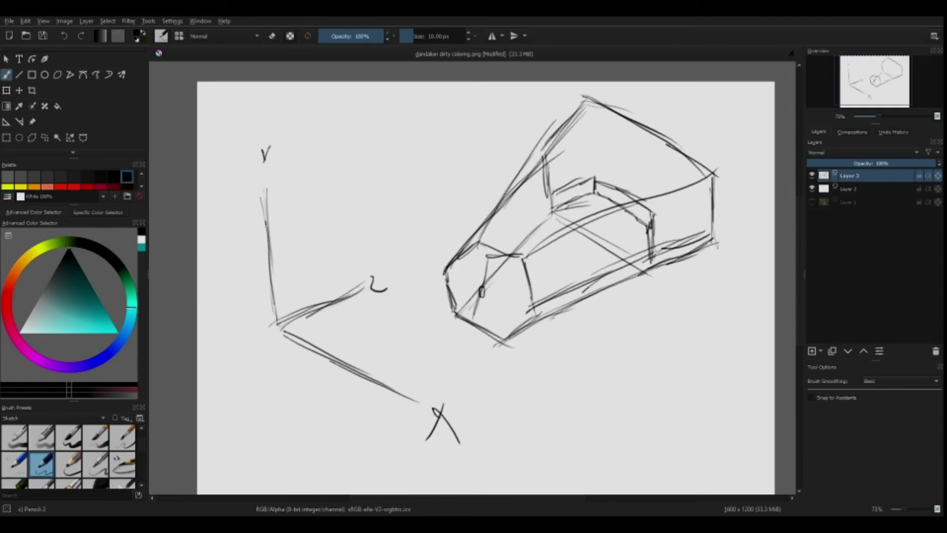
left_click_drag(658, 214, 659, 252)
mouse_move(653, 135)
left_mouse_down()
mouse_move(622, 160)
mouse_move(617, 229)
mouse_move(623, 219)
mouse_move(597, 227)
left_mouse_up()
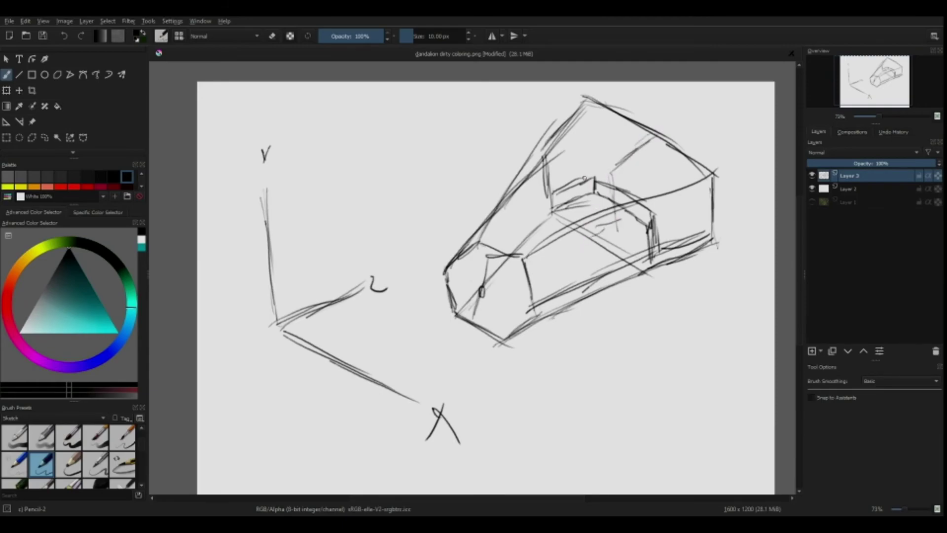
key("ctrl+z")
key("ctrl+z")
key("ctrl+z")
key("ctrl+z")
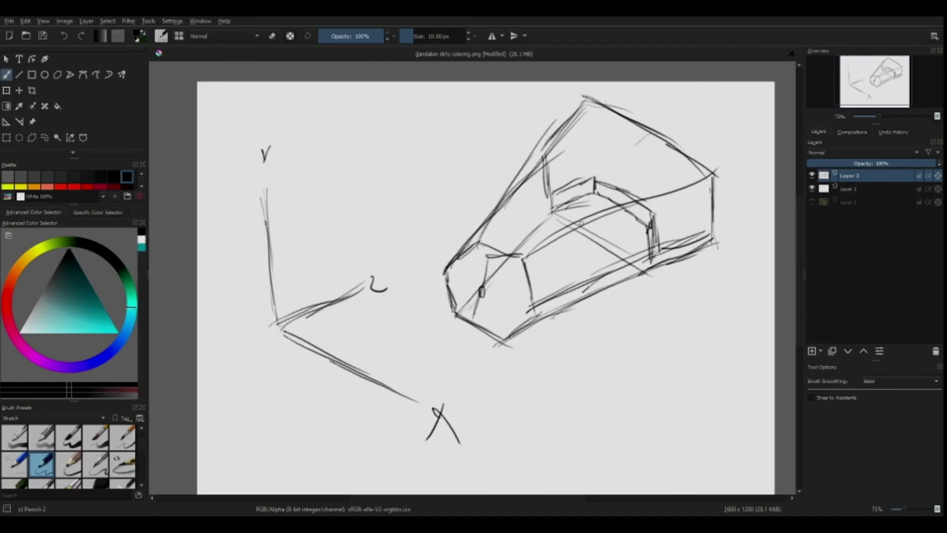
- Reinforce the near corner of the raised block and add a small upright shape below its front edge
mouse_move(549, 215)
left_mouse_down()
mouse_move(593, 238)
mouse_move(552, 199)
mouse_move(587, 225)
mouse_move(589, 241)
mouse_move(575, 233)
mouse_move(588, 226)
mouse_move(556, 222)
mouse_move(572, 232)
left_mouse_up()
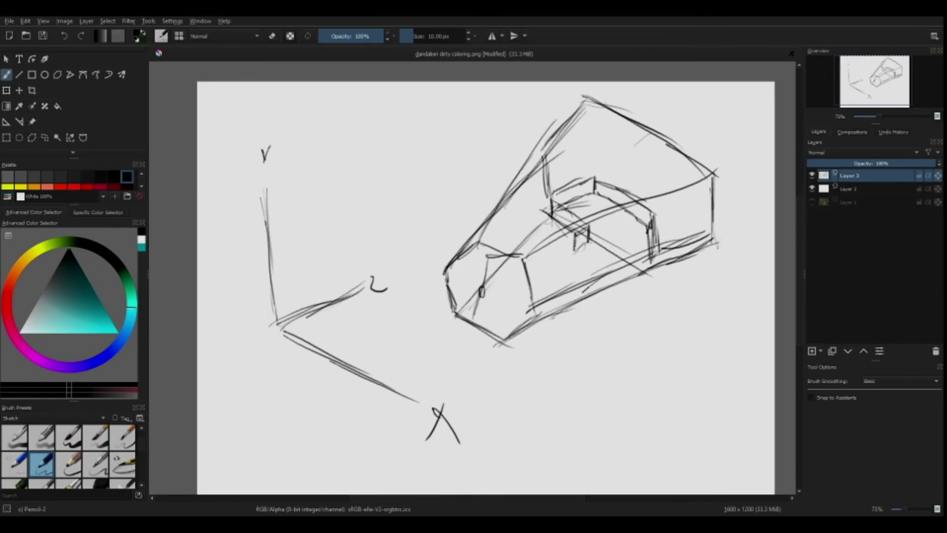
mouse_move(551, 201)
left_mouse_down()
mouse_move(545, 227)
mouse_move(569, 244)
left_mouse_up()
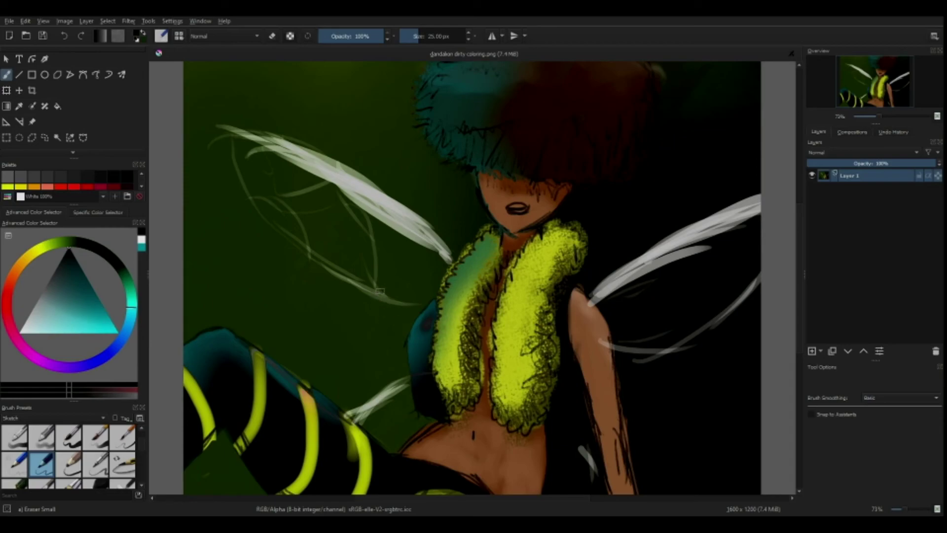
- Try a thick black test scribble over the coloured artwork and the pop-up brush palette
scroll(396, 305, "down", 1)
scroll(388, 232, "down", 3)
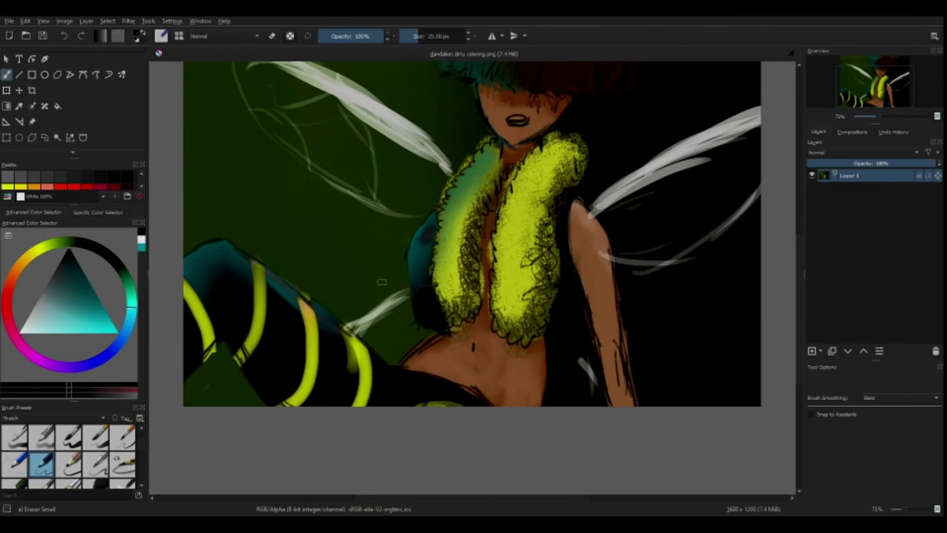
scroll(397, 307, "up", 5)
left_click(400, 306)
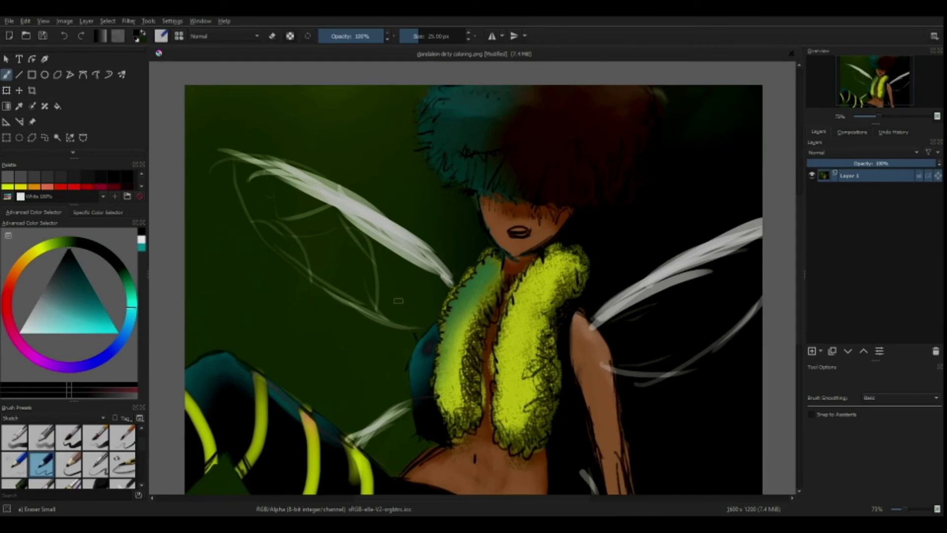
mouse_move(397, 402)
left_mouse_down()
mouse_move(387, 321)
mouse_move(456, 400)
mouse_move(395, 375)
mouse_move(326, 281)
mouse_move(365, 156)
left_mouse_up()
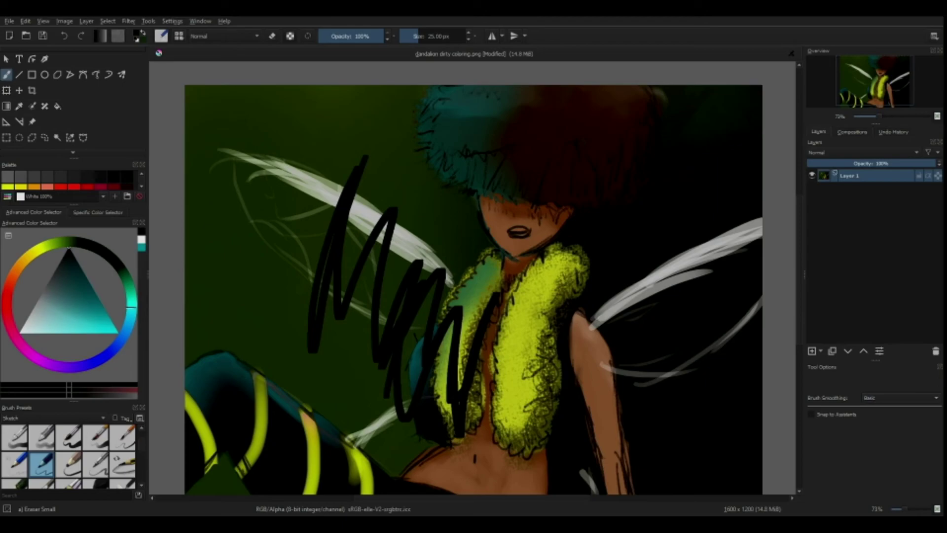
key("ctrl+z")
right_click(373, 318)
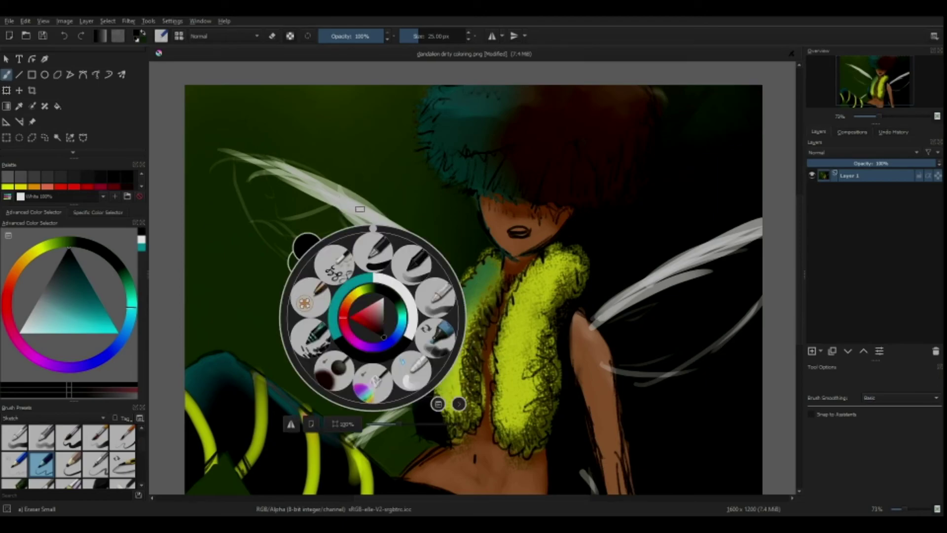
left_click(434, 328)
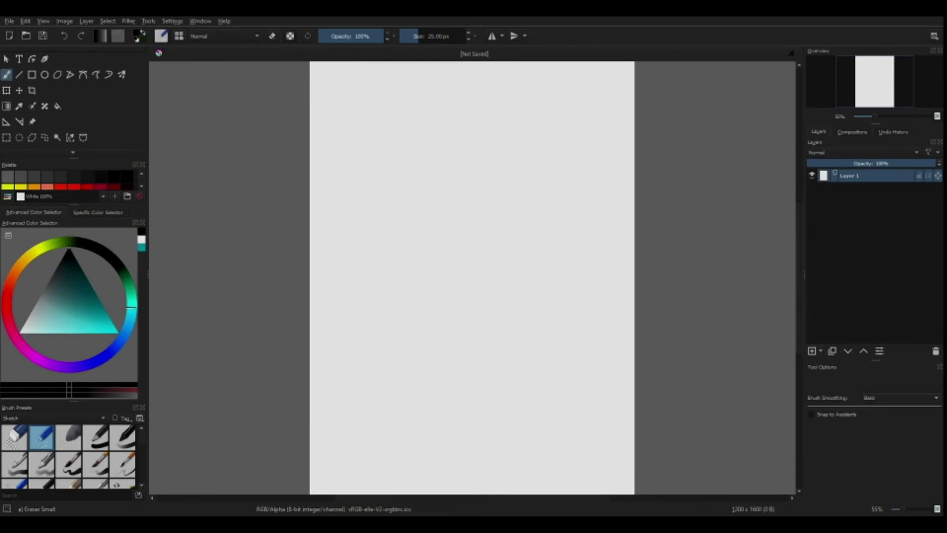
- Add a layer above Layer 1 in the blank document and name it sketches
key("Insert")
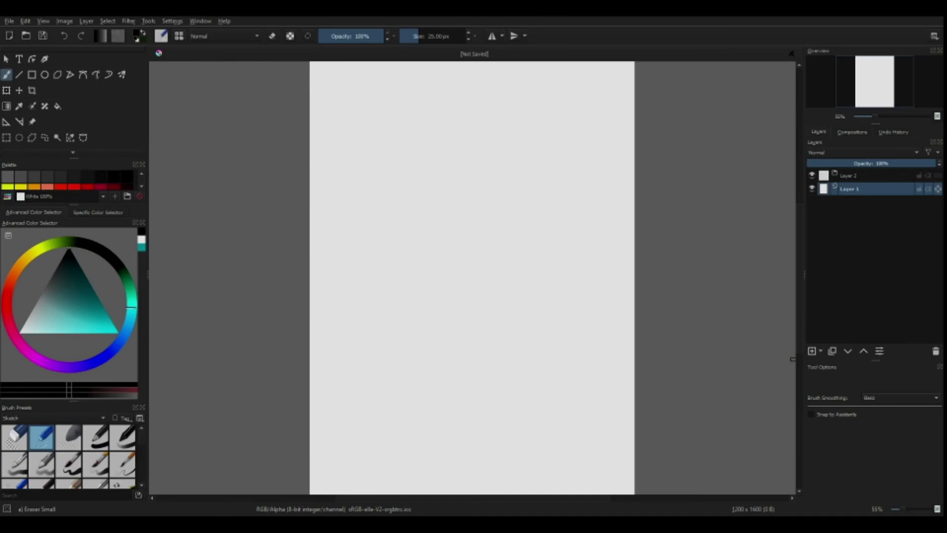
double_click(848, 176)
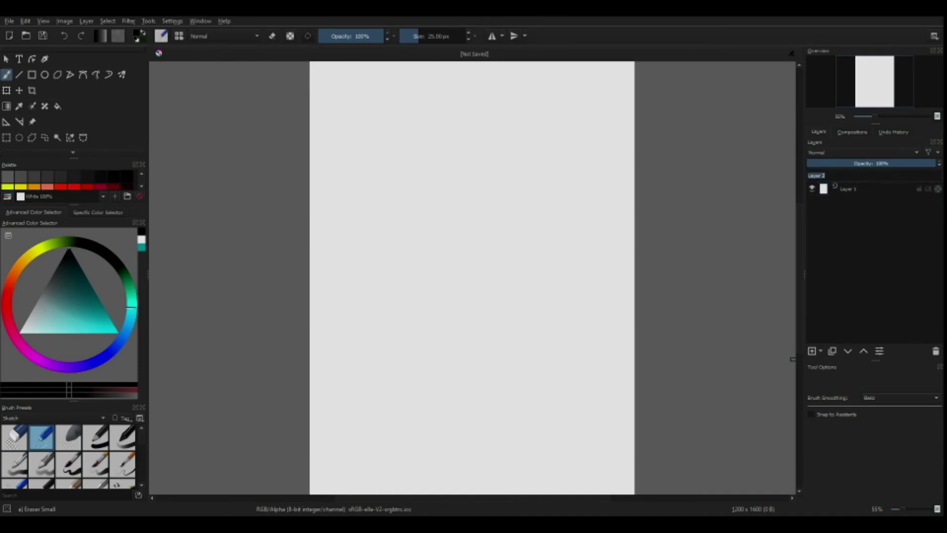
type("d")
type("ketches")
key("Return")
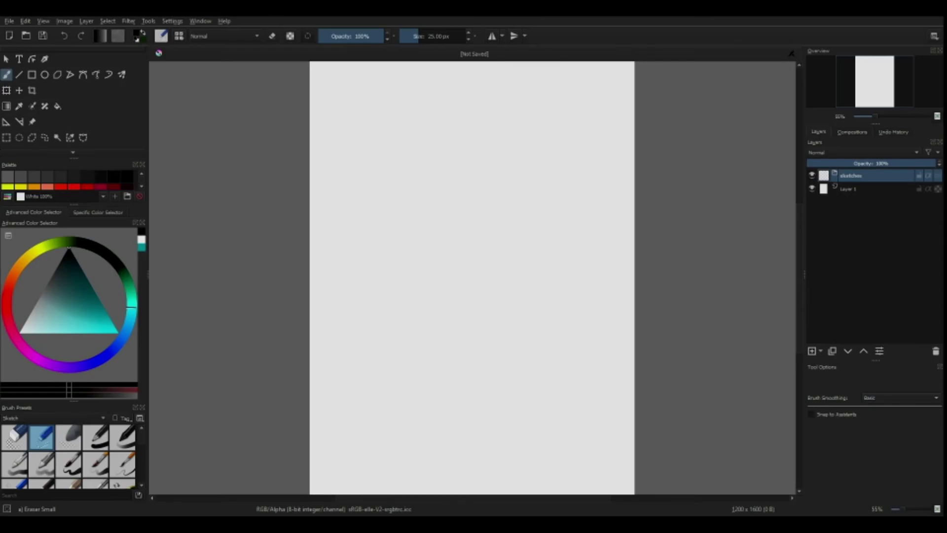
- Add another layer directly above Layer 1, beneath the sketches layer
left_click(854, 189)
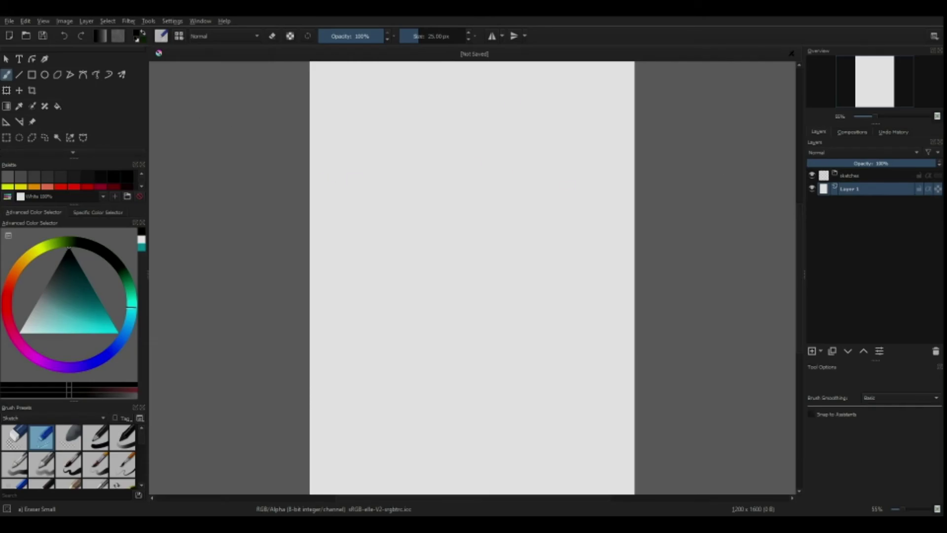
left_click(868, 176)
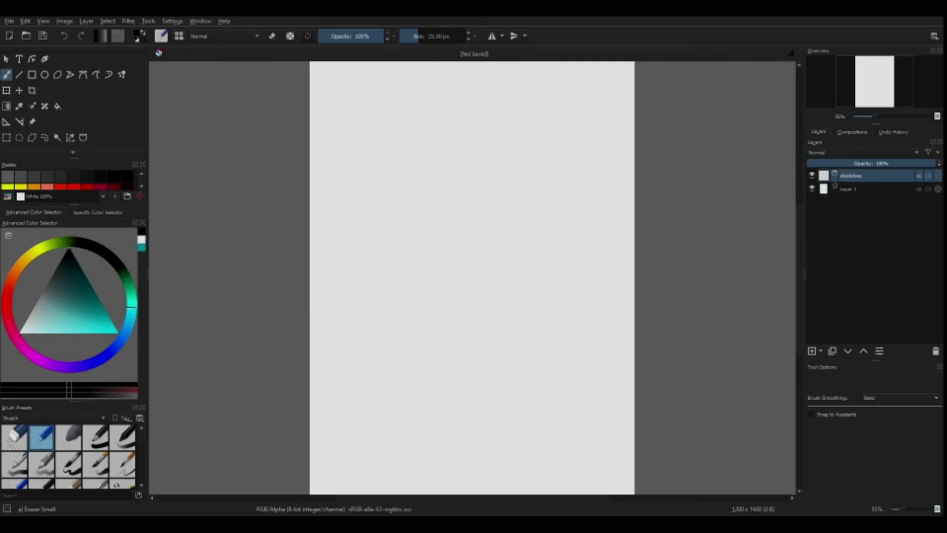
left_click(869, 189)
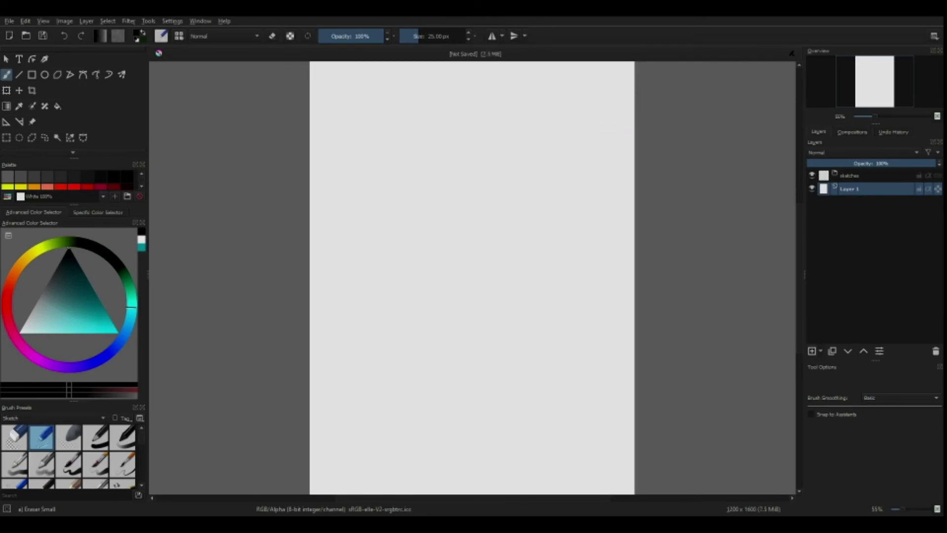
key("Insert")
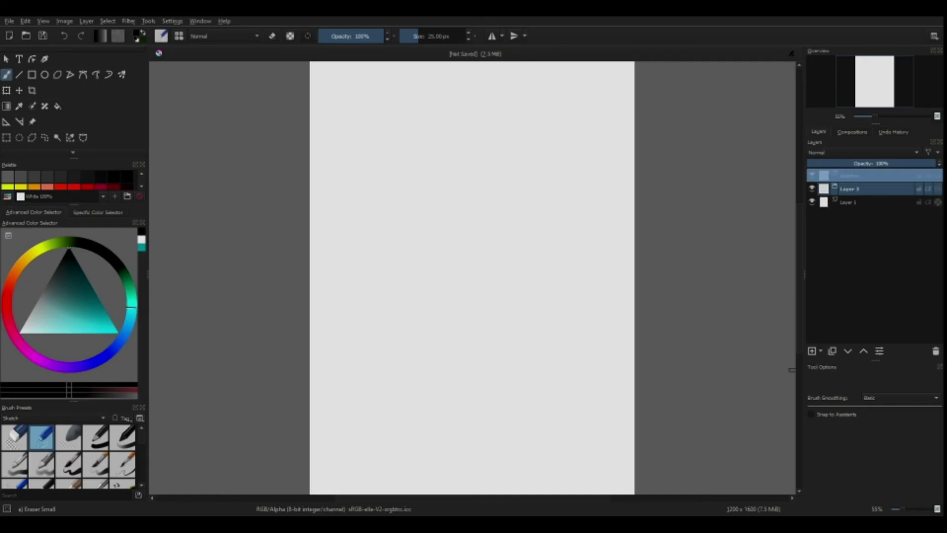
- Move the new layer above the sketches layer and rename it lines
left_click_drag(849, 189, 849, 176)
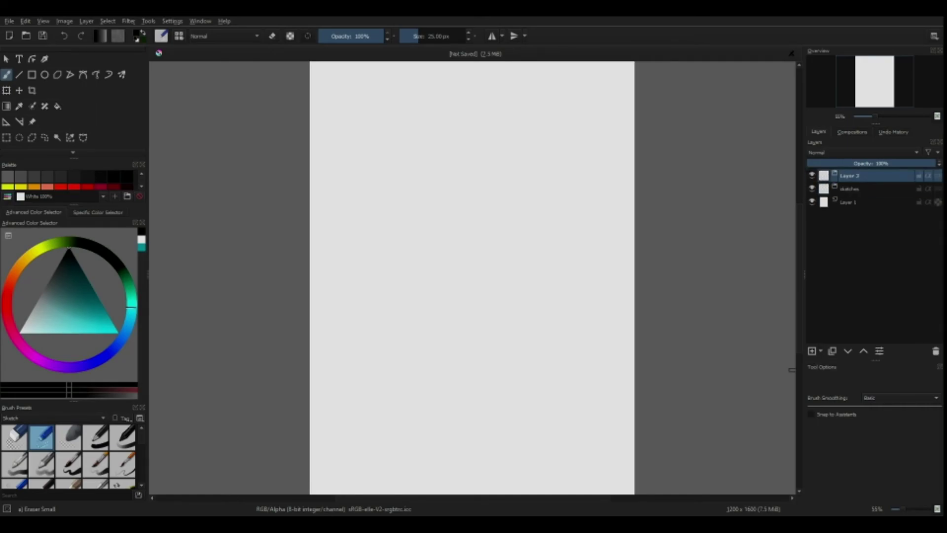
key("F2")
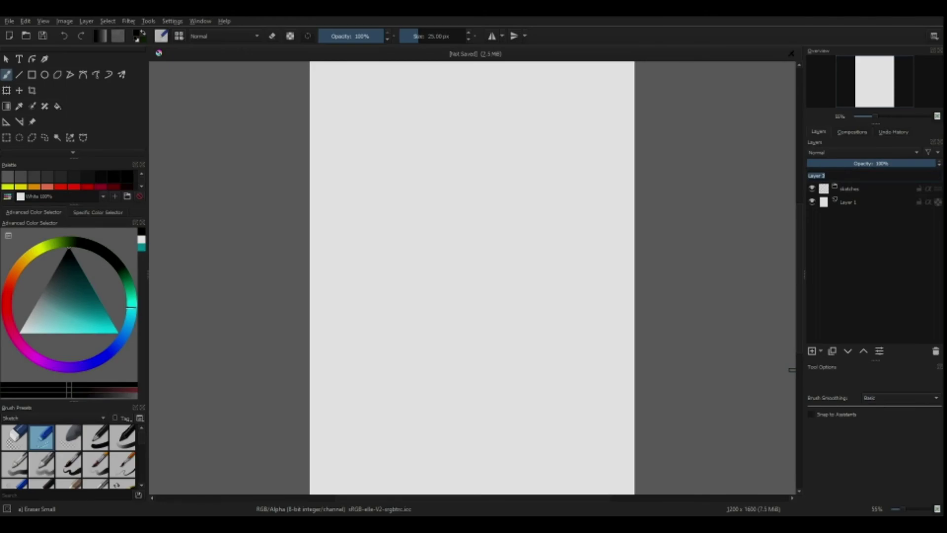
type("lines")
key("Return")
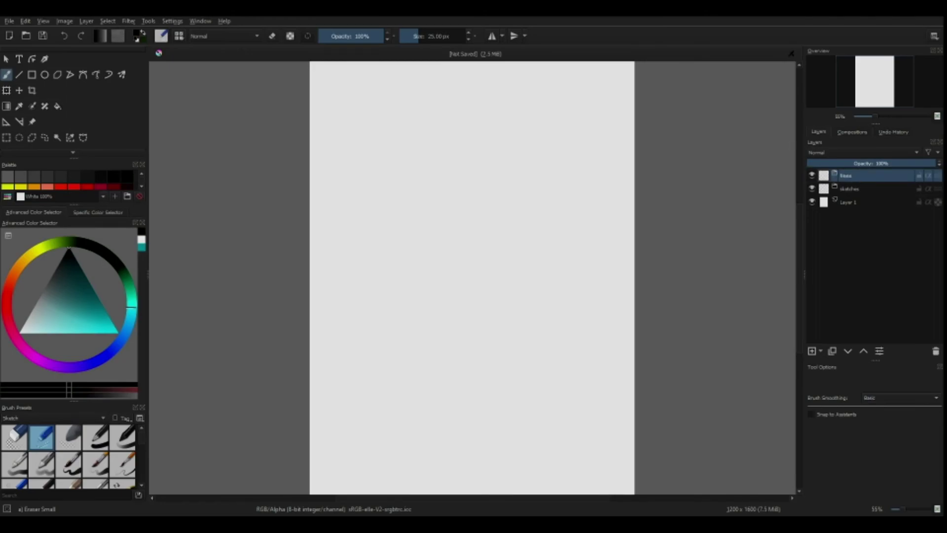
- Add a group layer above Layer 1, name it basic colors, and move it up above the sketches layer
left_click(850, 202)
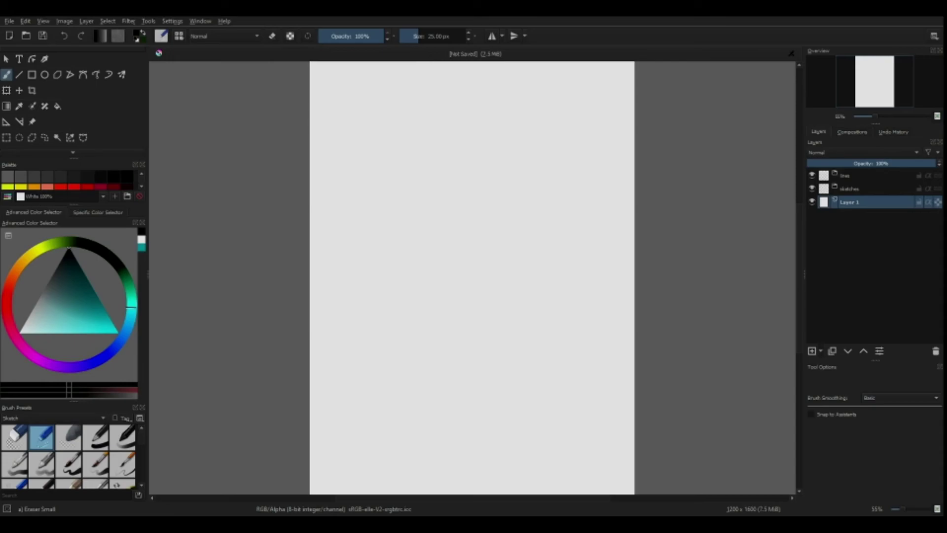
key("Insert")
key("F2")
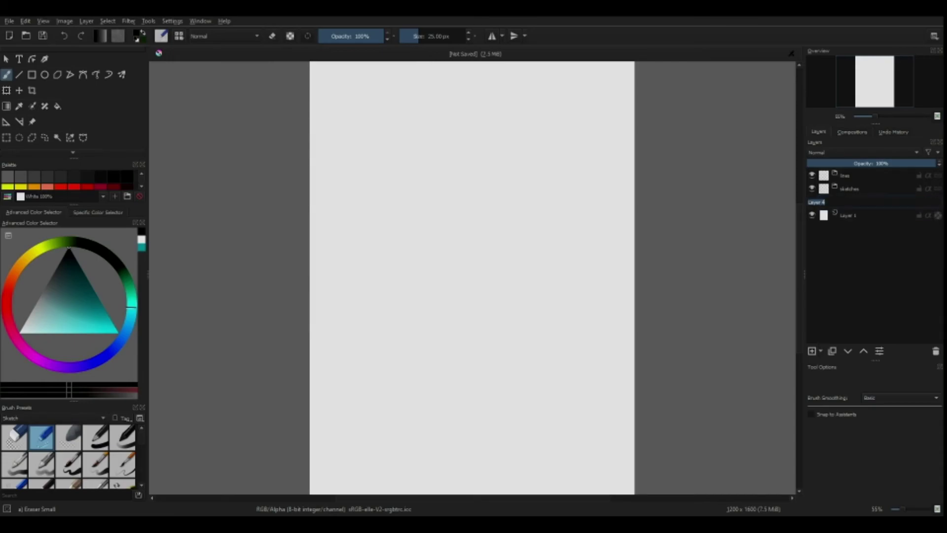
type("basic colors")
key("Return")
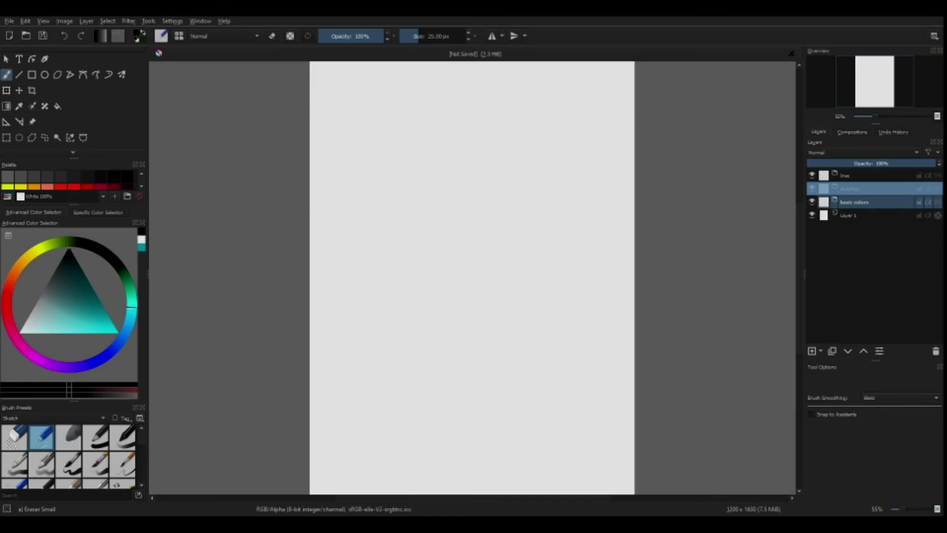
key("ctrl+Page_Up")
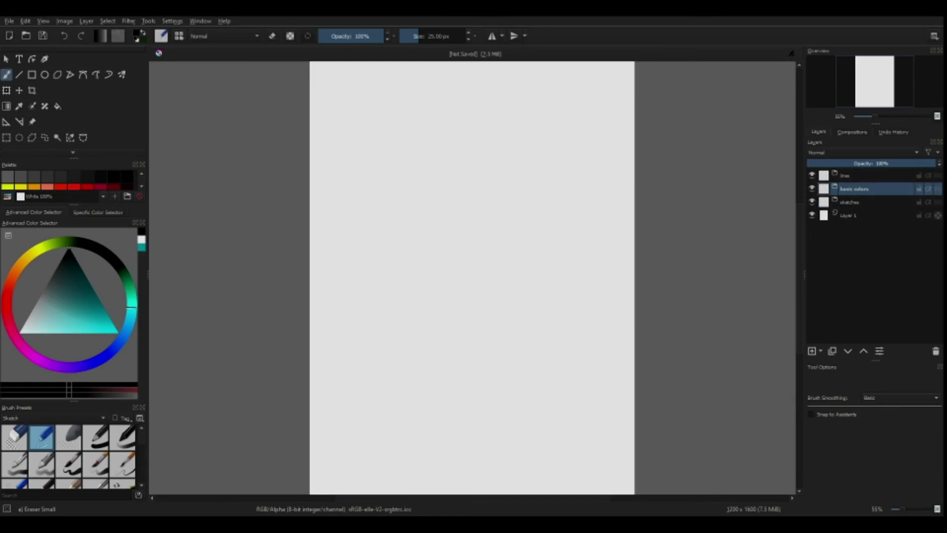
- Add a group layer directly above Layer 1, beneath sketches, and name it background
key("Page_Down")
key("Page_Down")
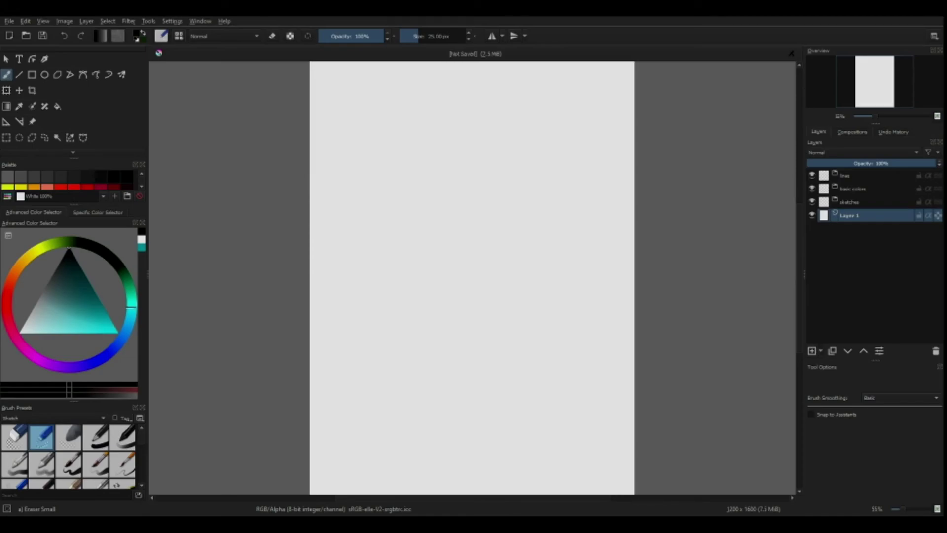
key("Insert")
key("F2")
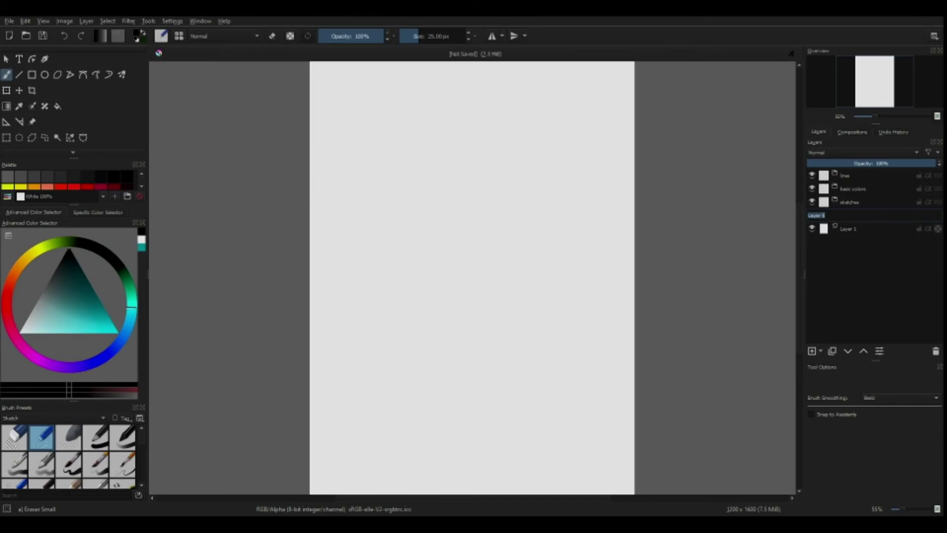
type("back")
type("ground")
key("Return")
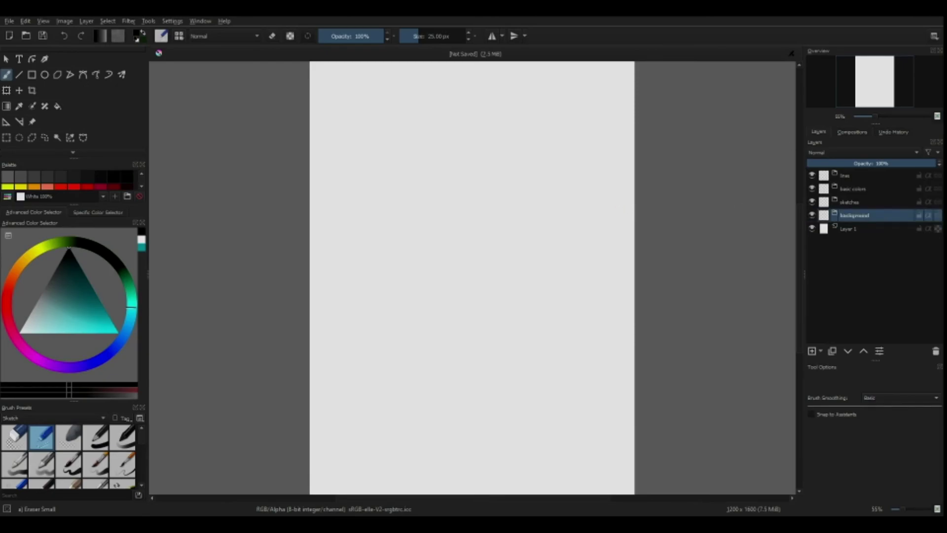
- Review the layer stack order, going through the background, sketches, lines and basic colors layers
key("Down")
key("Up")
key("Up")
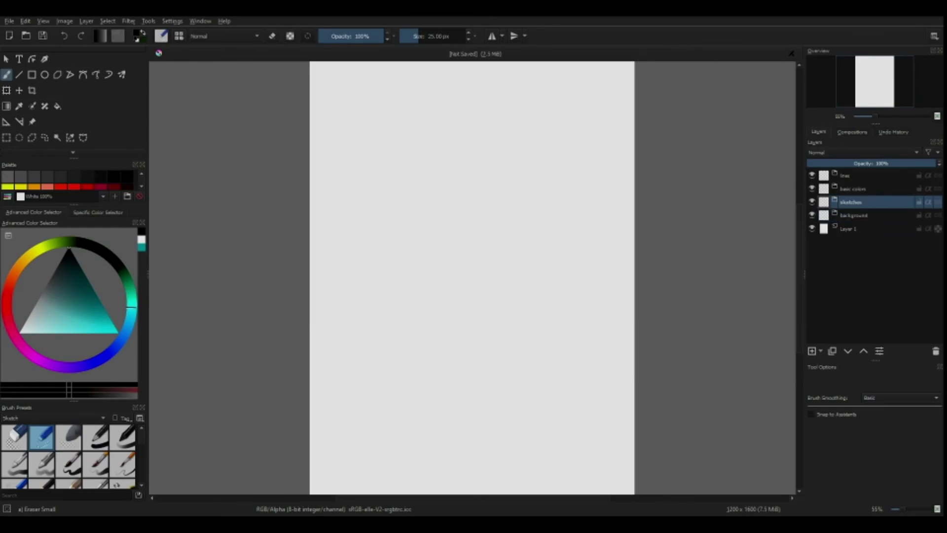
key("Down")
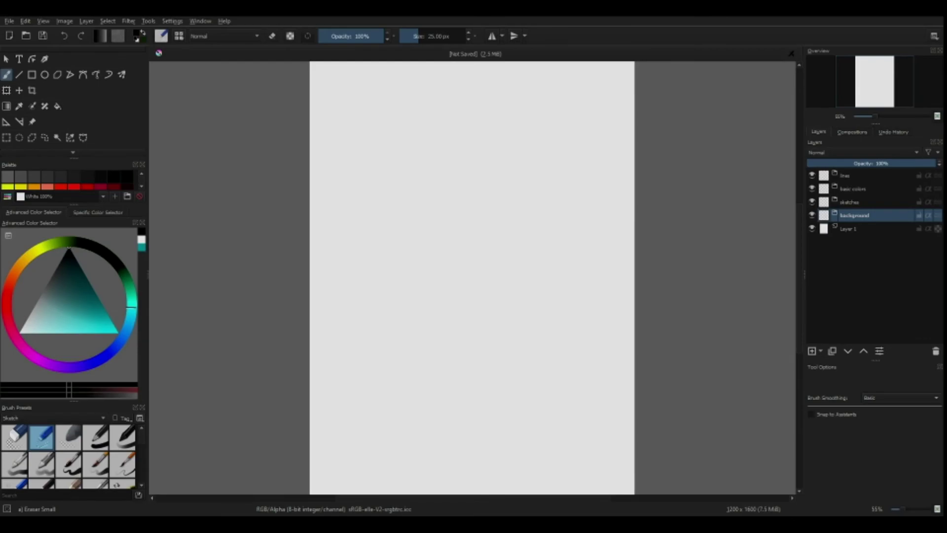
left_click(853, 175)
key("Down")
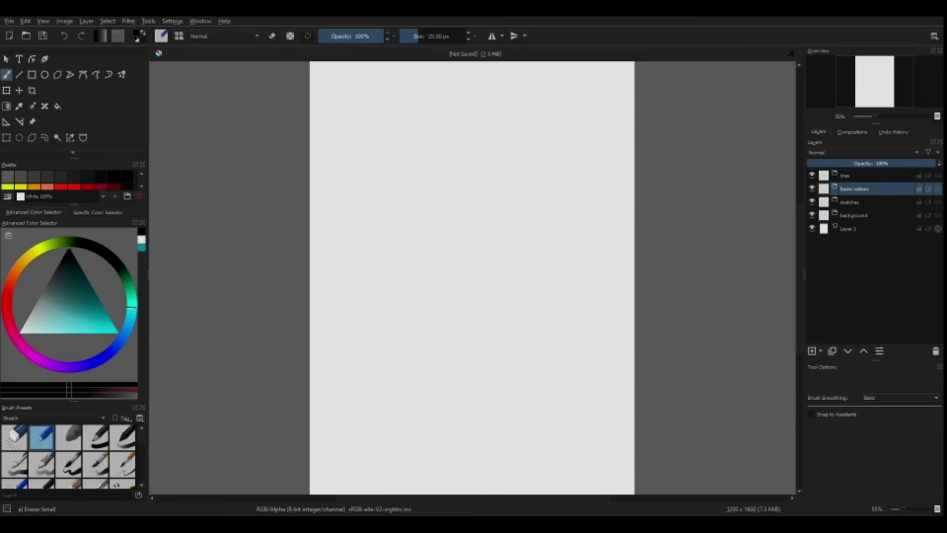
key("Down")
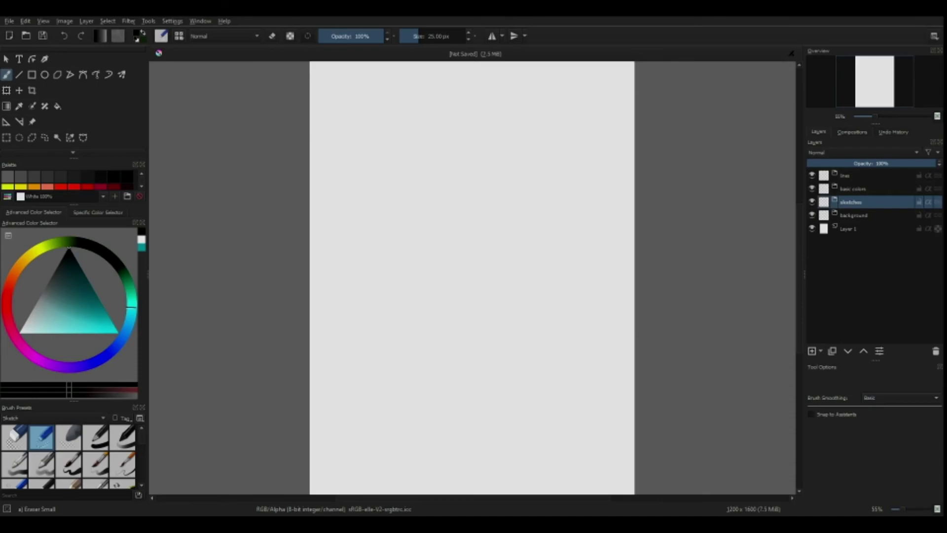
- Rename the bottom layer, Layer 1, as blank
key("Down")
key("Down")
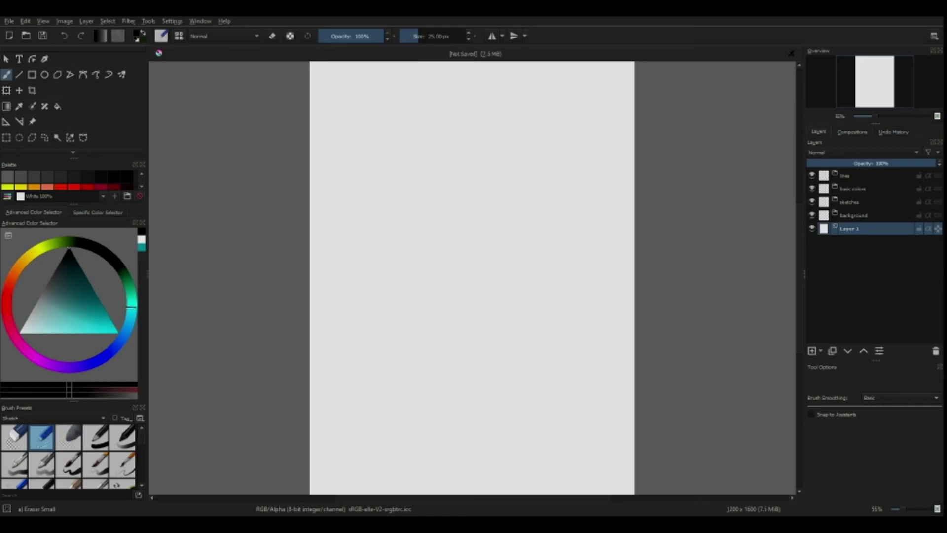
key("F2")
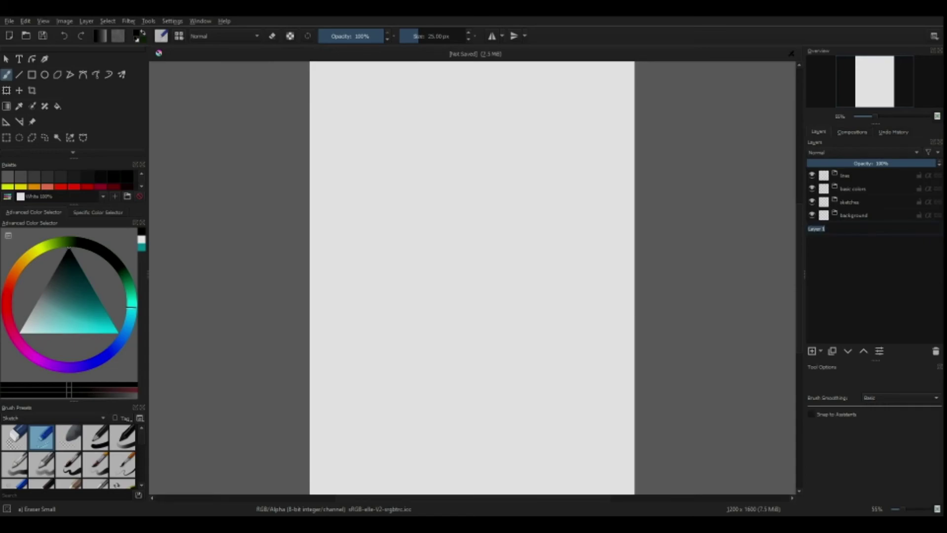
type("olank")
key("Return")
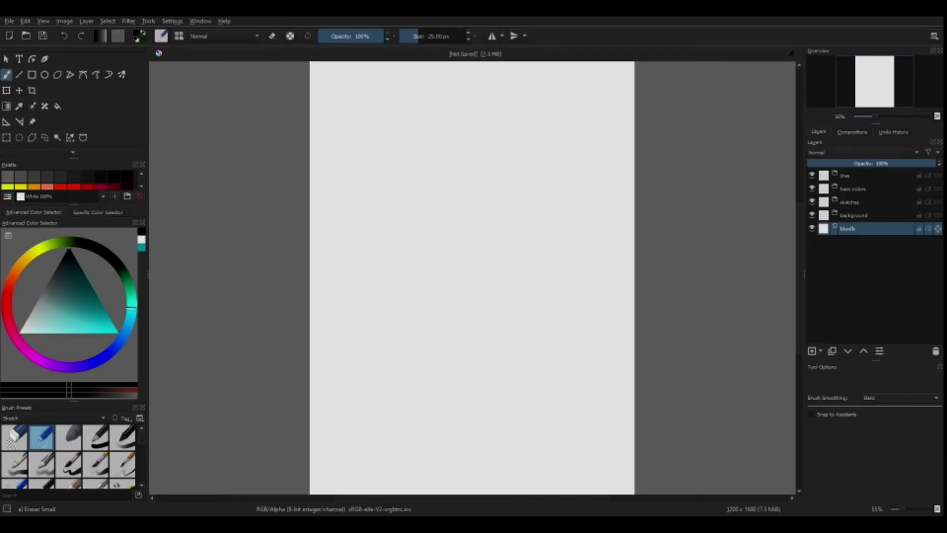
- Lock the blank layer, and hide and reshow it to check the transparency beneath
left_click(893, 131)
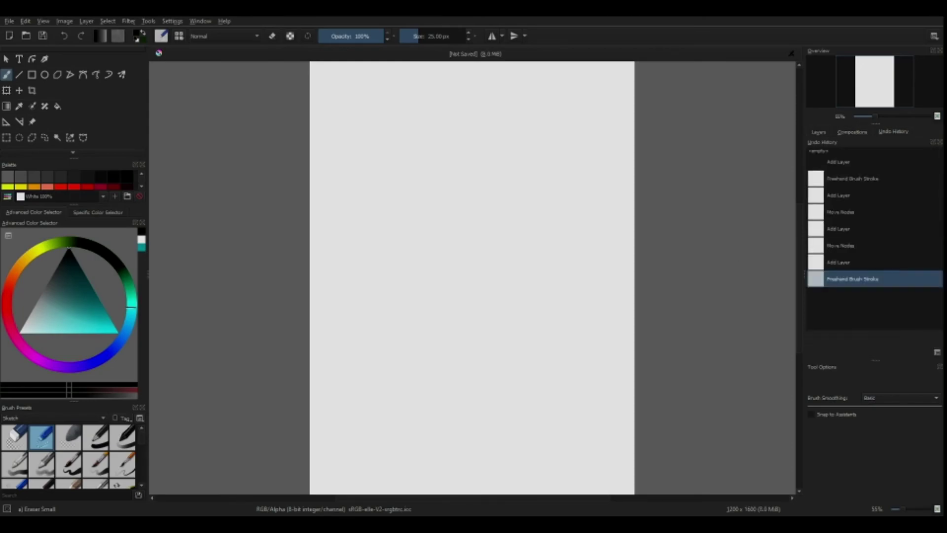
left_click(818, 132)
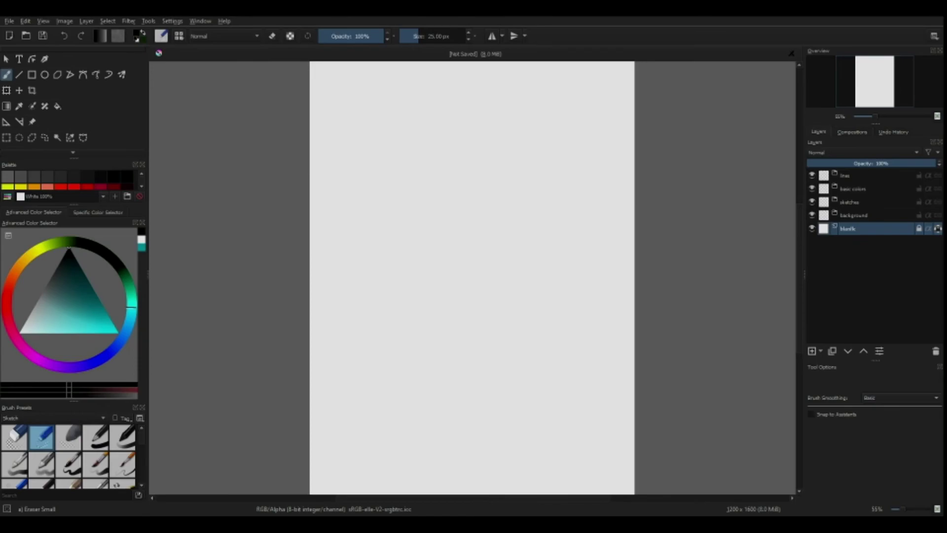
left_click(928, 228)
left_click(812, 229)
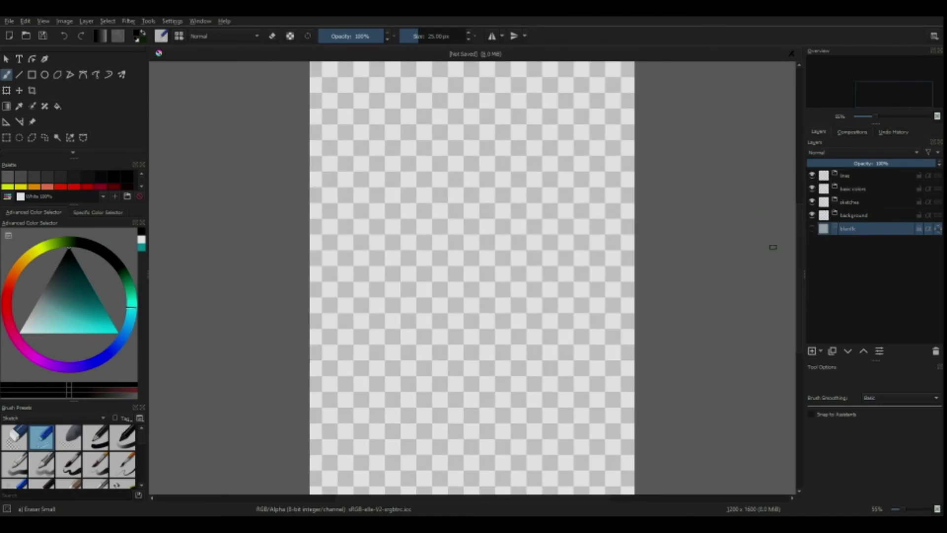
key("ctrl+z")
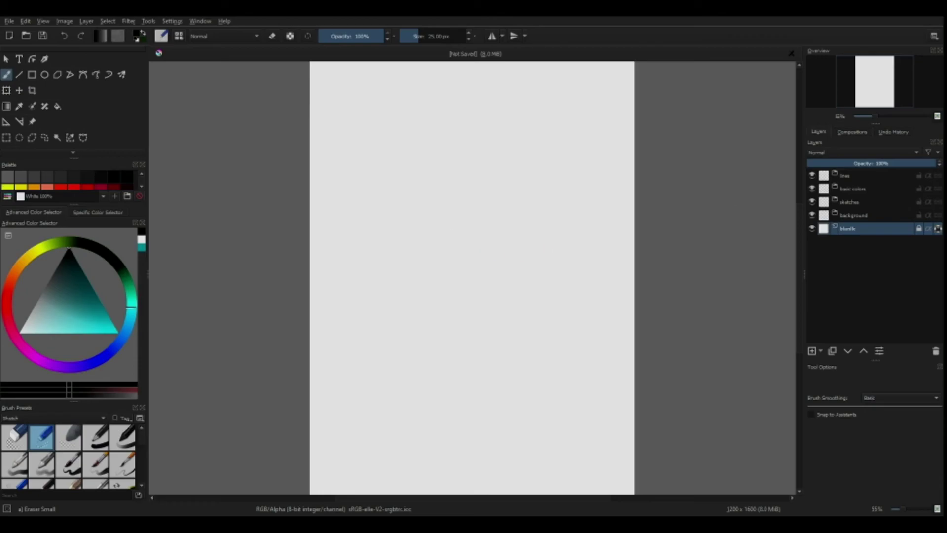
- Make the background layer active and switch the brush preset to Basic-3 Flow
key("Page_Up")
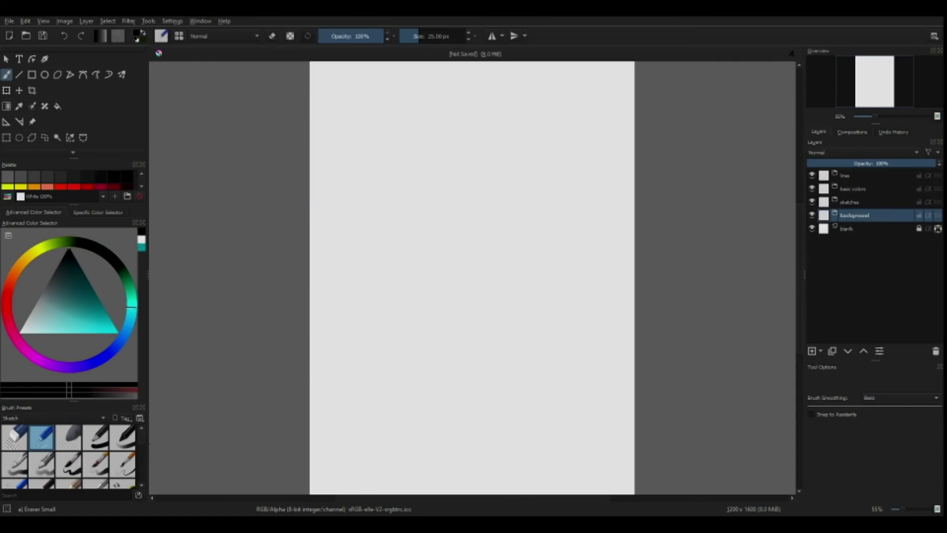
key("slash")
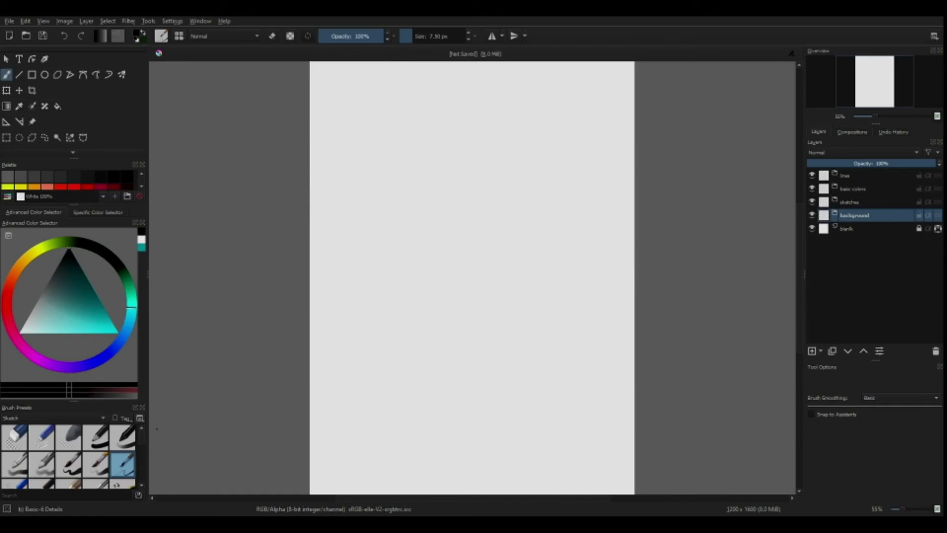
key("slash")
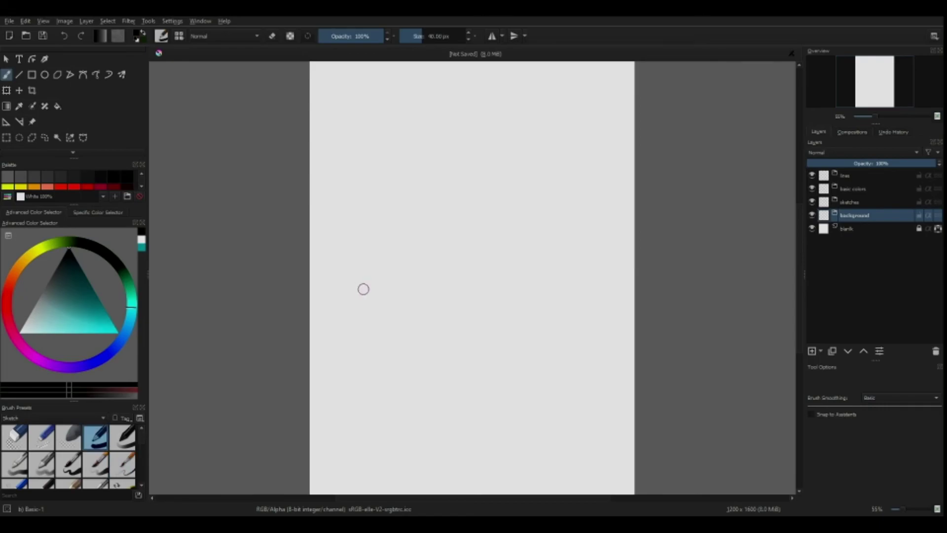
right_click(435, 256)
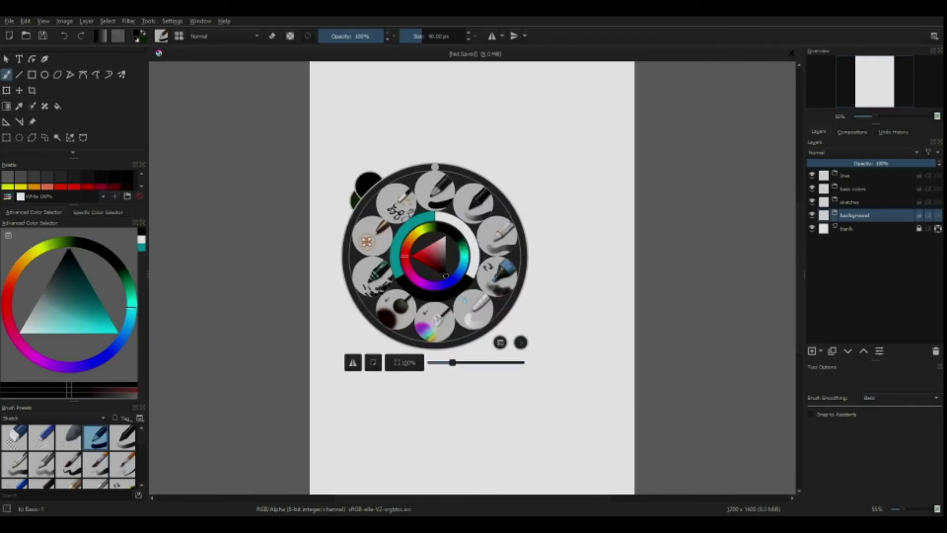
left_click(439, 313)
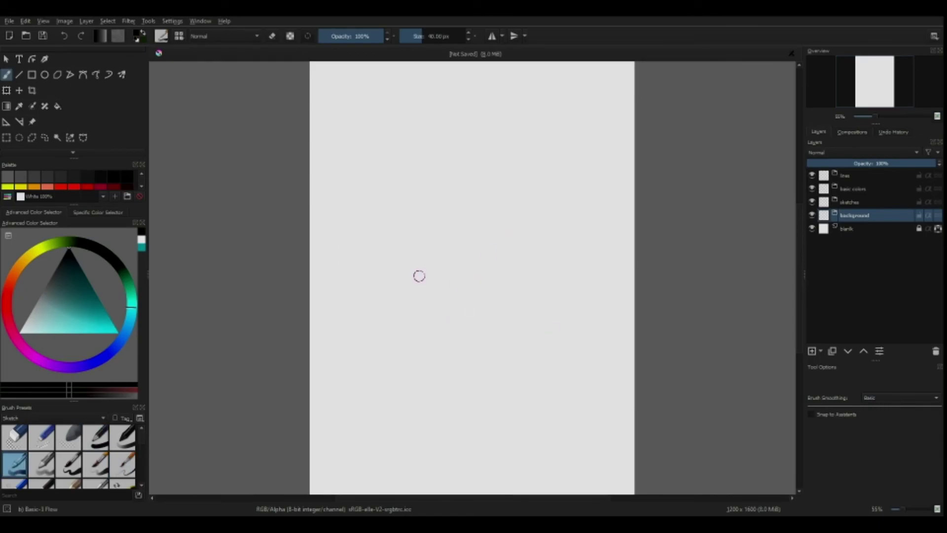
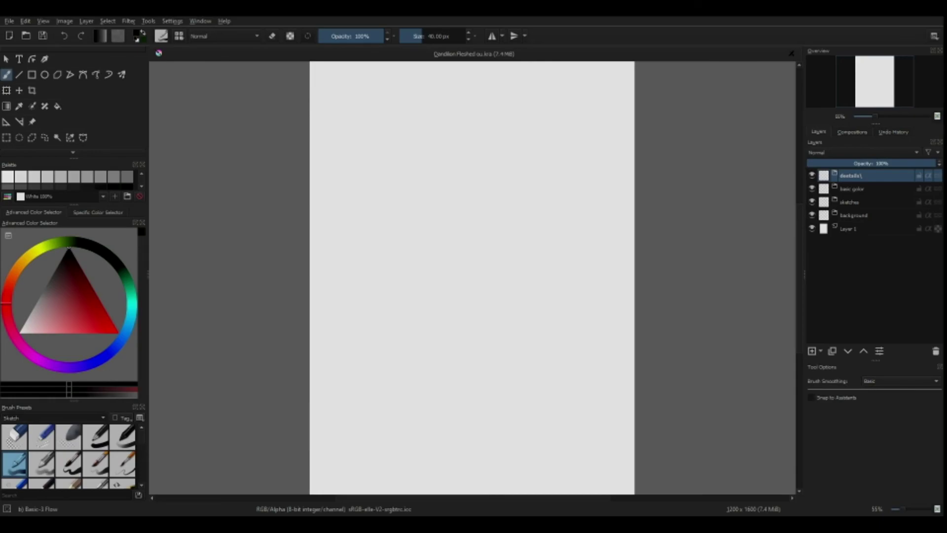
- Browse the Digital brush presets and choose the Basic-5 Size brush
scroll(52, 418, "up", 2)
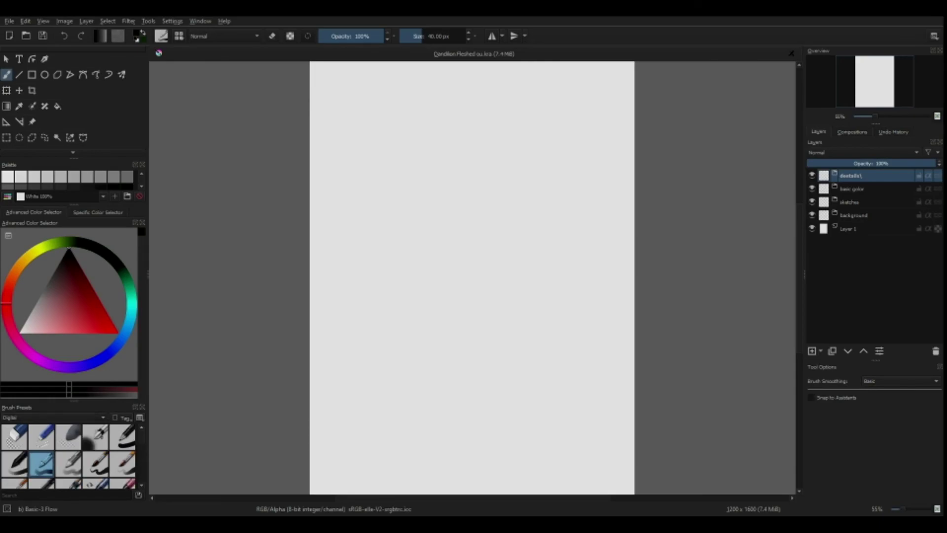
scroll(74, 454, "down", 3)
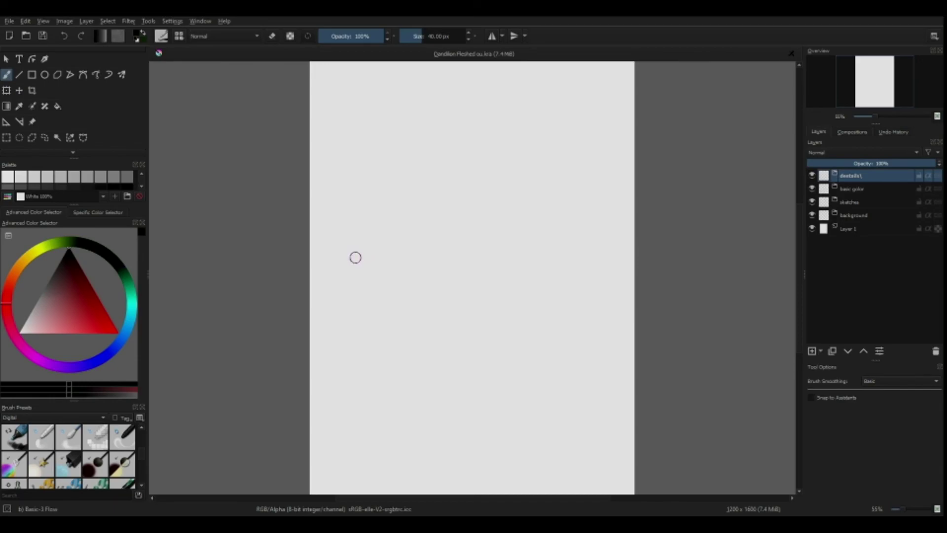
right_click(420, 305)
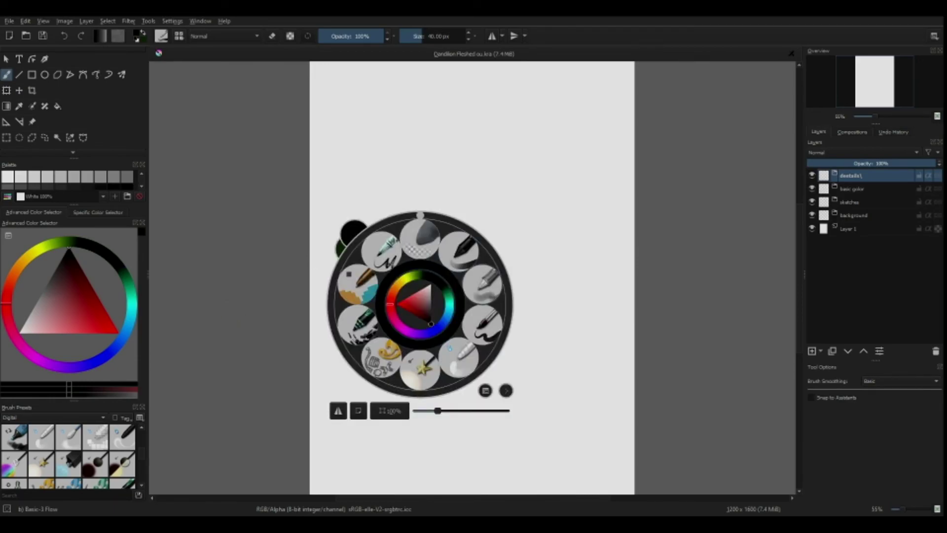
left_click(425, 237)
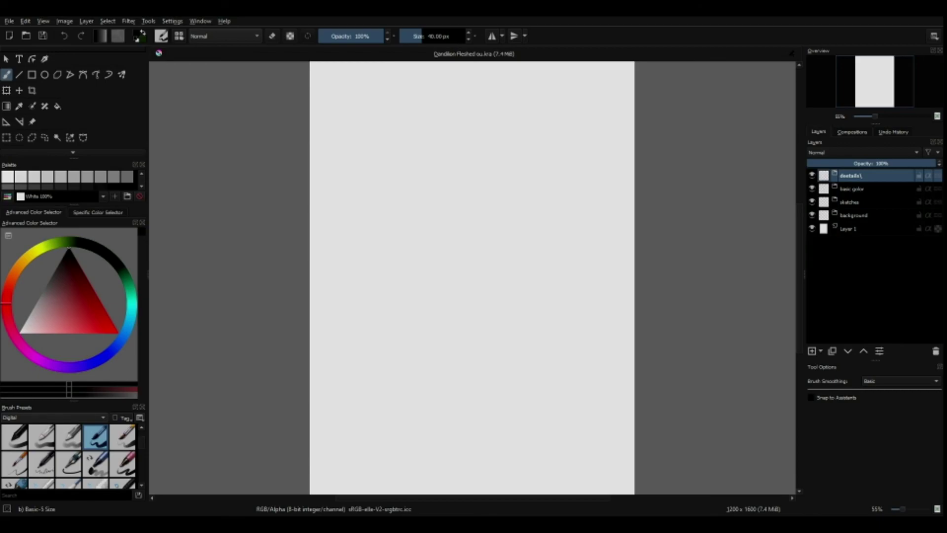
- Add a paint layer inside the sketches group of the saved document
scroll(67, 180, "down", 3)
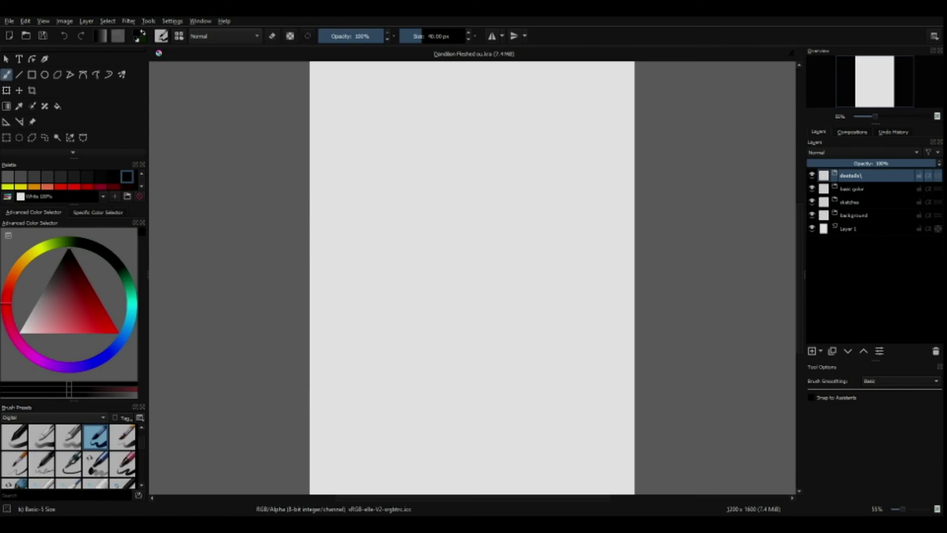
left_click(854, 215)
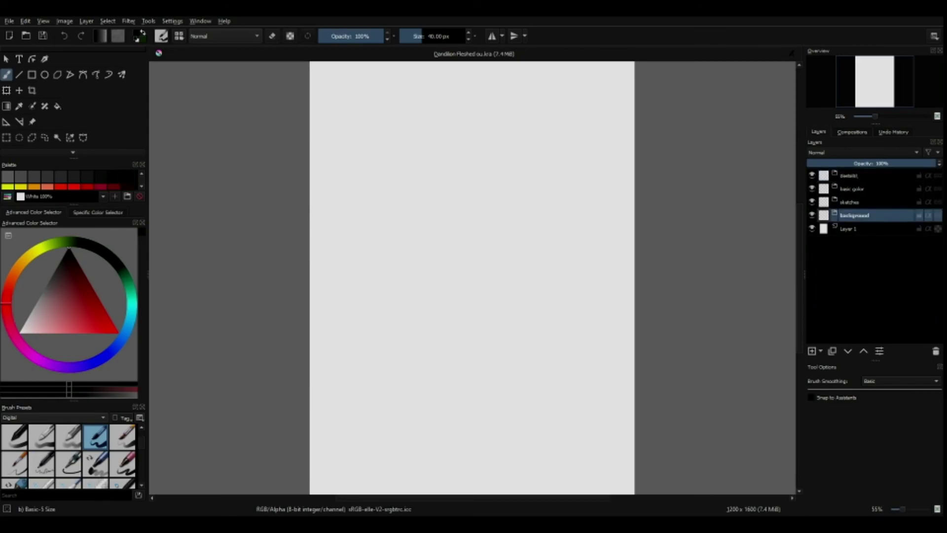
left_click(851, 201)
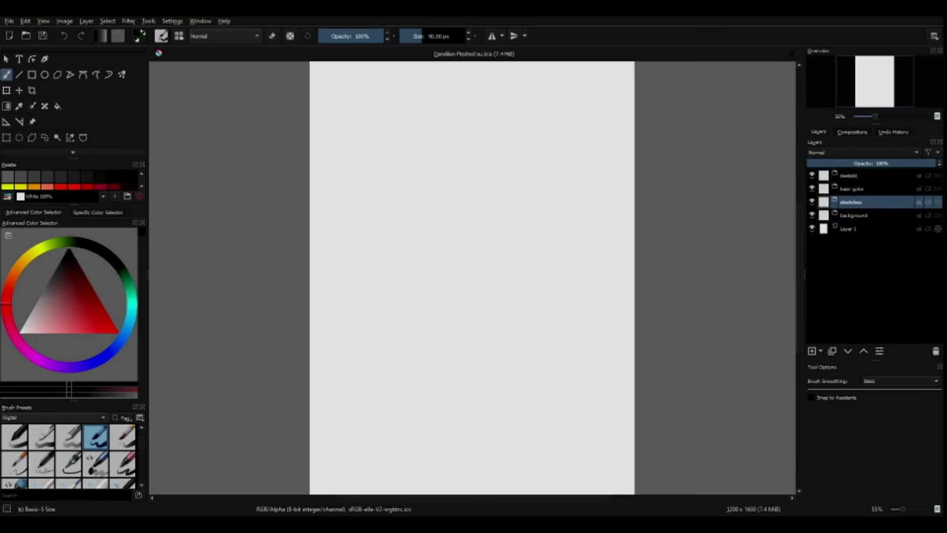
key("Insert")
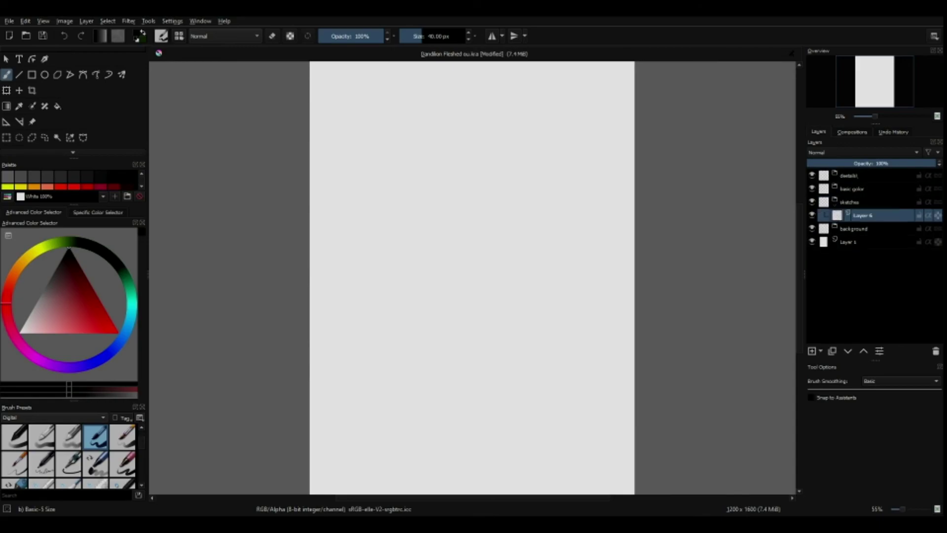
- Try the Basic-5 Size brush with loose zigzag strokes across the sketch layer, and clear the layer
mouse_move(368, 298)
left_mouse_down()
mouse_move(384, 278)
mouse_move(450, 267)
mouse_move(423, 236)
left_mouse_up()
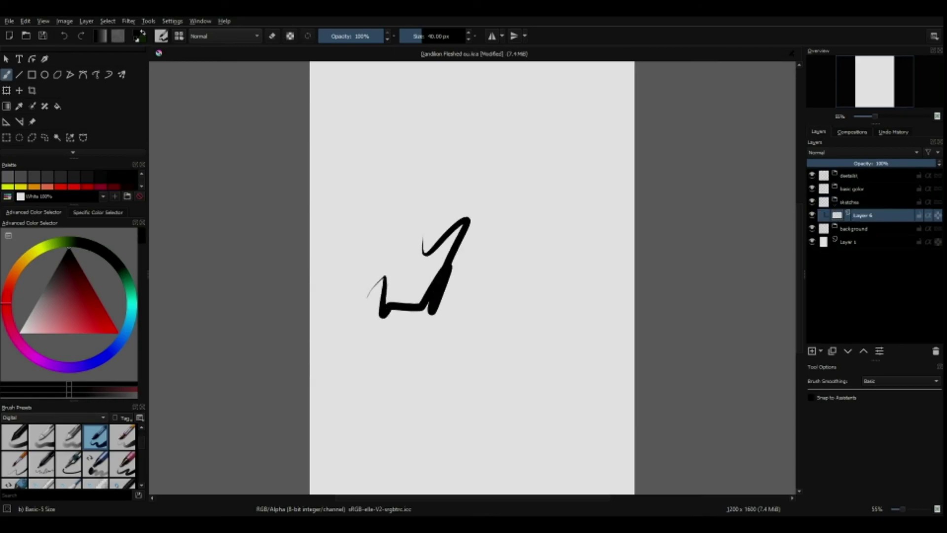
mouse_move(383, 189)
left_mouse_down()
mouse_move(385, 198)
mouse_move(432, 164)
left_mouse_up()
mouse_move(513, 230)
left_mouse_down()
mouse_move(500, 317)
mouse_move(364, 314)
left_mouse_up()
left_click_drag(371, 267, 375, 306)
left_click_drag(371, 211, 377, 229)
left_click_drag(347, 165, 380, 197)
mouse_move(351, 144)
left_mouse_down()
mouse_move(337, 182)
mouse_move(327, 281)
mouse_move(339, 363)
mouse_move(417, 196)
left_mouse_up()
key("Delete")
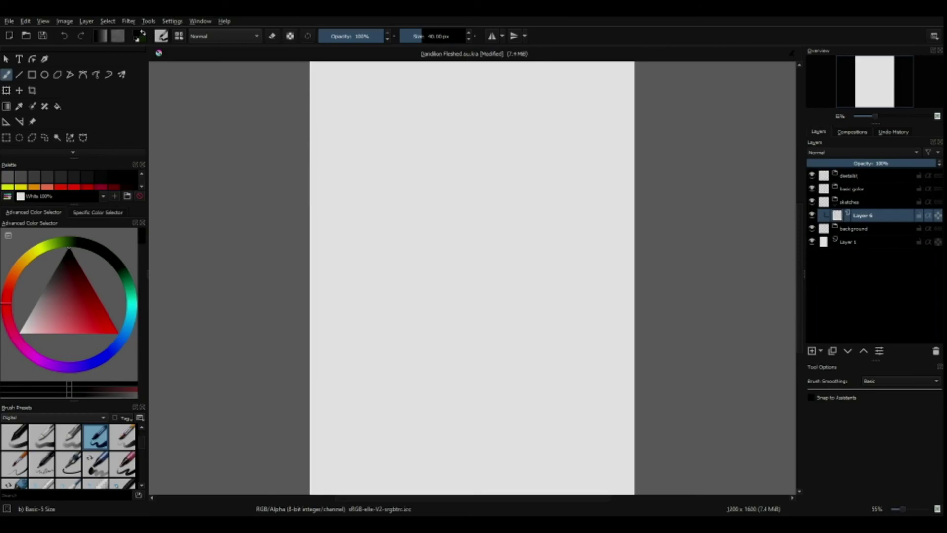
- Try two long curved strokes down the page with the Basic-5 Size brush, and clear the layer
right_click(308, 279)
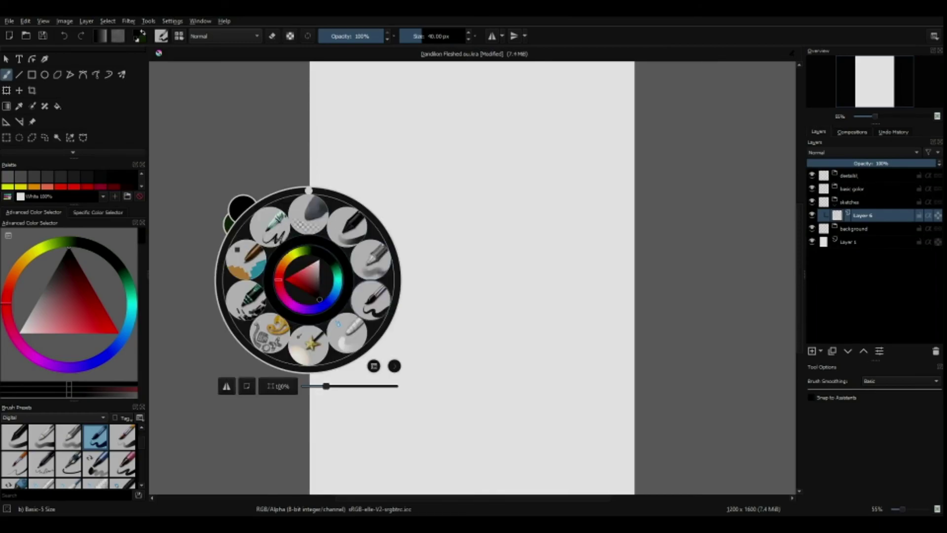
left_click(394, 258)
mouse_move(393, 257)
left_mouse_down()
mouse_move(382, 452)
mouse_move(368, 375)
mouse_move(425, 185)
mouse_move(471, 126)
left_mouse_up()
left_click_drag(485, 132, 457, 437)
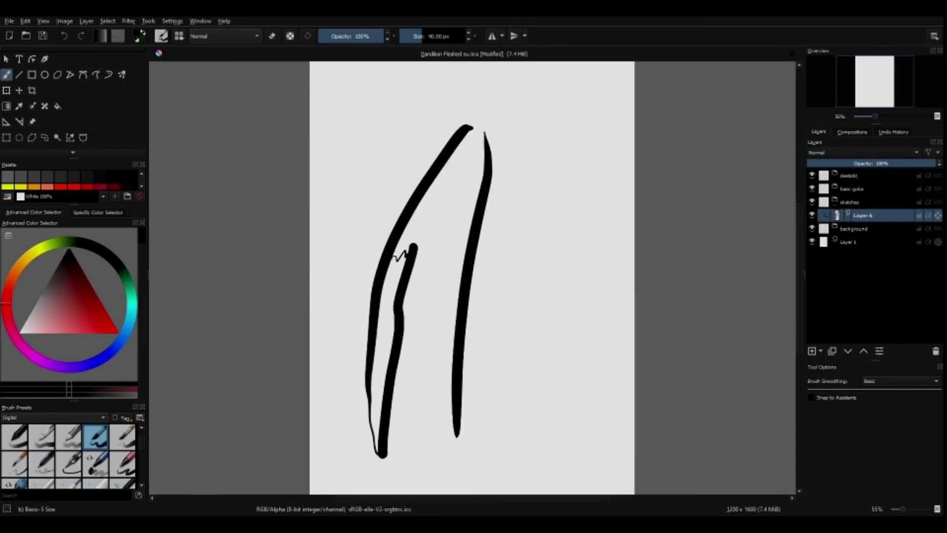
key("Delete")
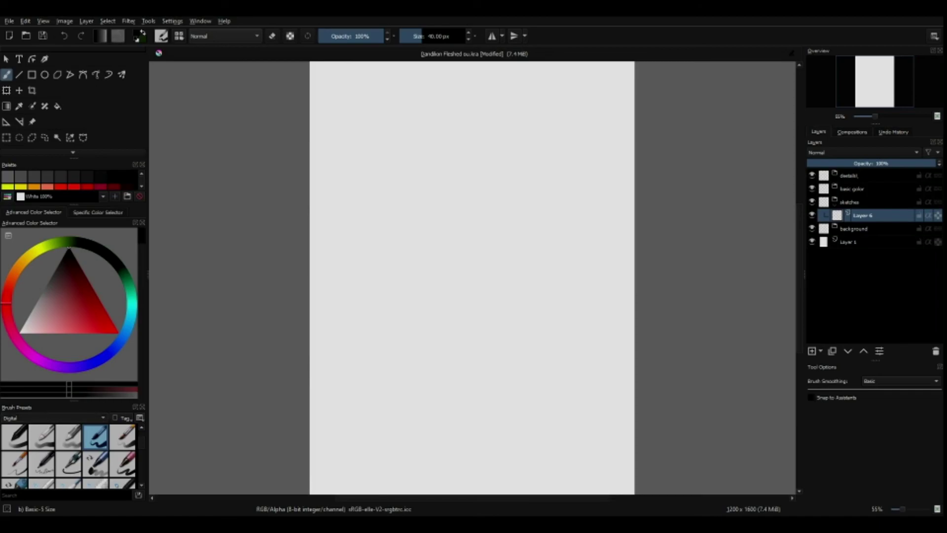
- Show the Sketch brush presets, and undo a short test scribble on the page
scroll(52, 418, "down", 1)
mouse_move(375, 290)
left_mouse_down()
mouse_move(415, 248)
mouse_move(433, 302)
left_mouse_up()
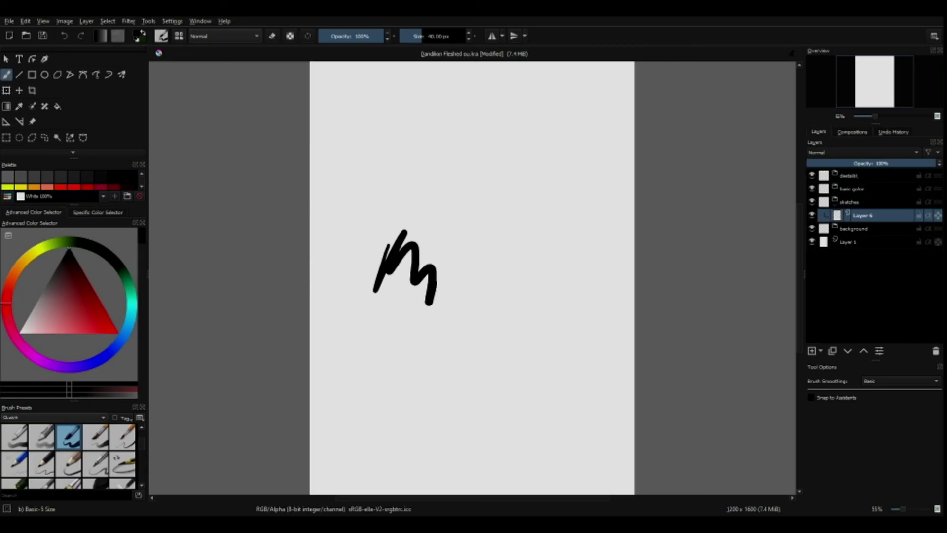
key("ctrl+z")
- Choose the Pencil-5 Tilted brush from the Sketch presets, test it with a zigzag scribble, and clear the layer
right_click(422, 268)
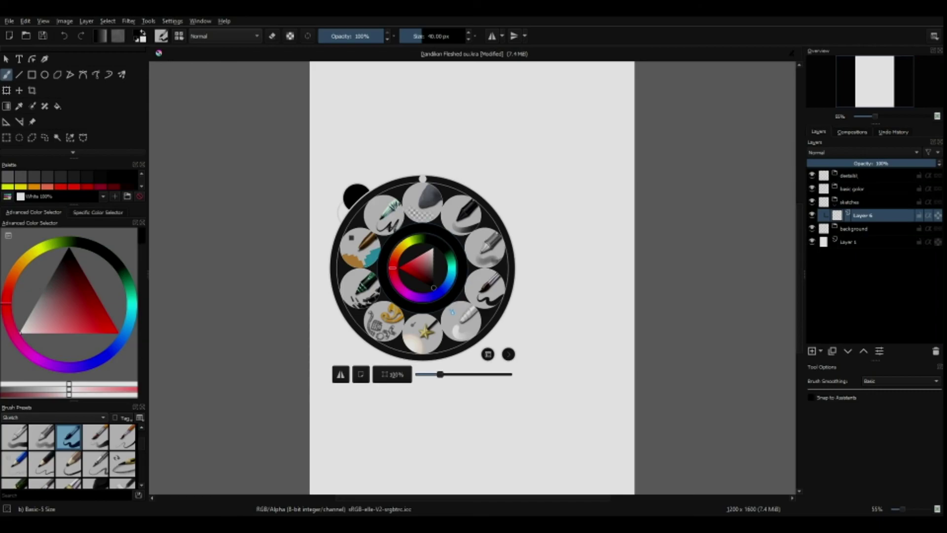
scroll(69, 456, "down", 3)
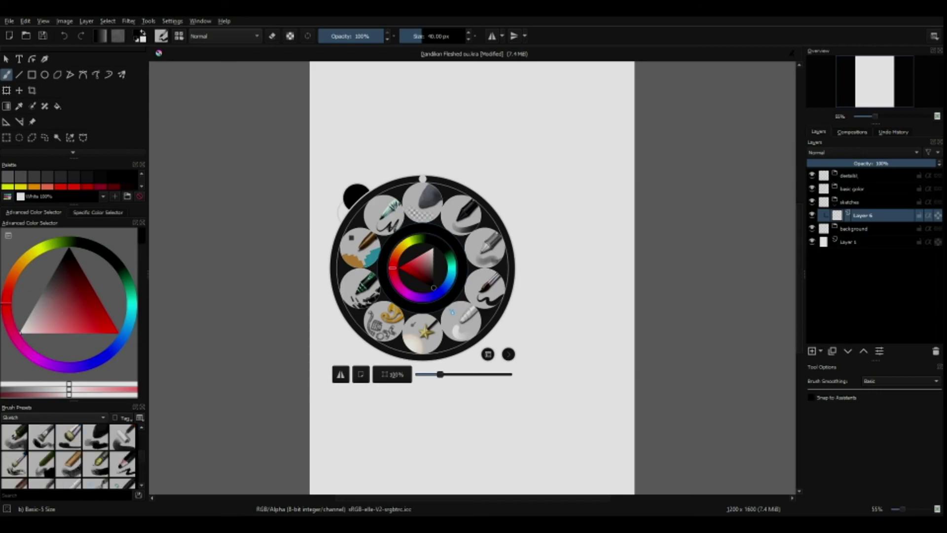
scroll(69, 456, "up", 1)
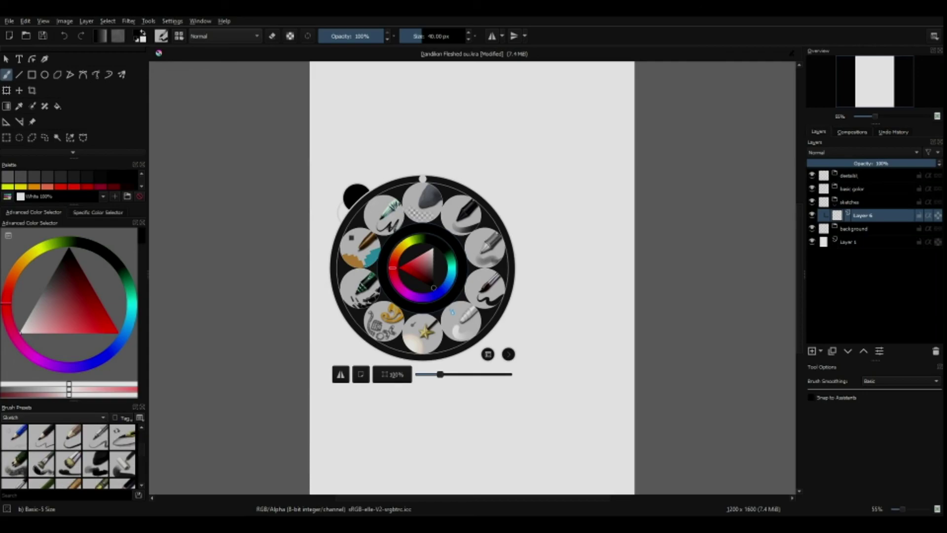
left_click(123, 437)
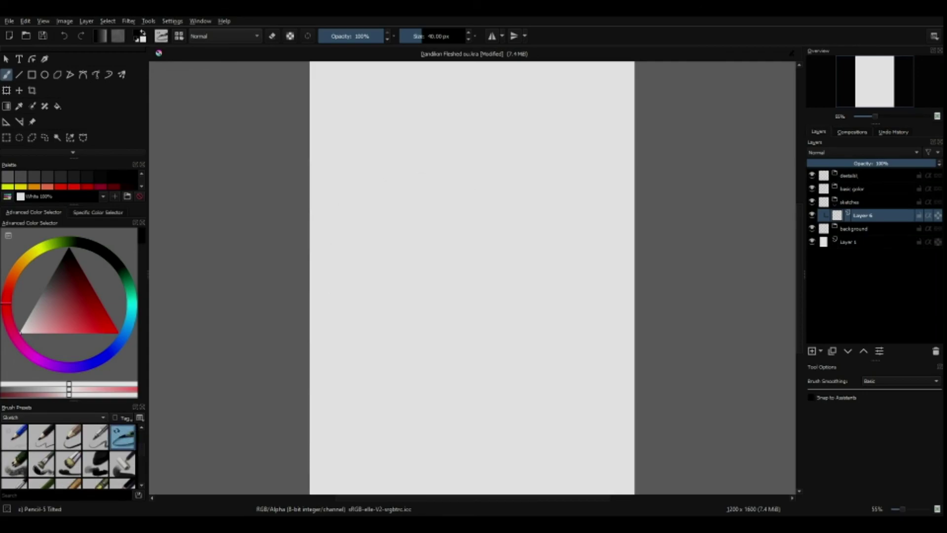
mouse_move(386, 360)
left_mouse_down()
mouse_move(407, 343)
mouse_move(433, 277)
mouse_move(400, 286)
mouse_move(398, 184)
mouse_move(373, 254)
left_mouse_up()
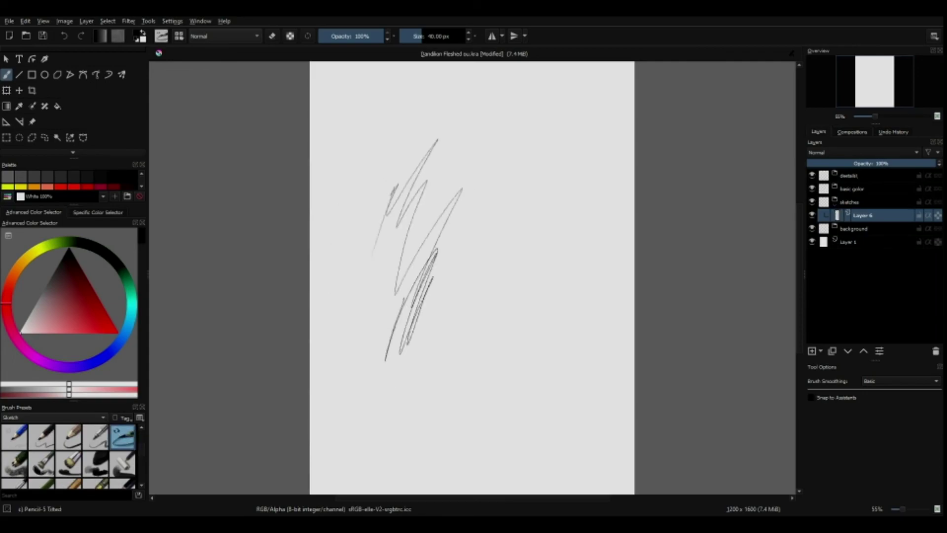
key("Delete")
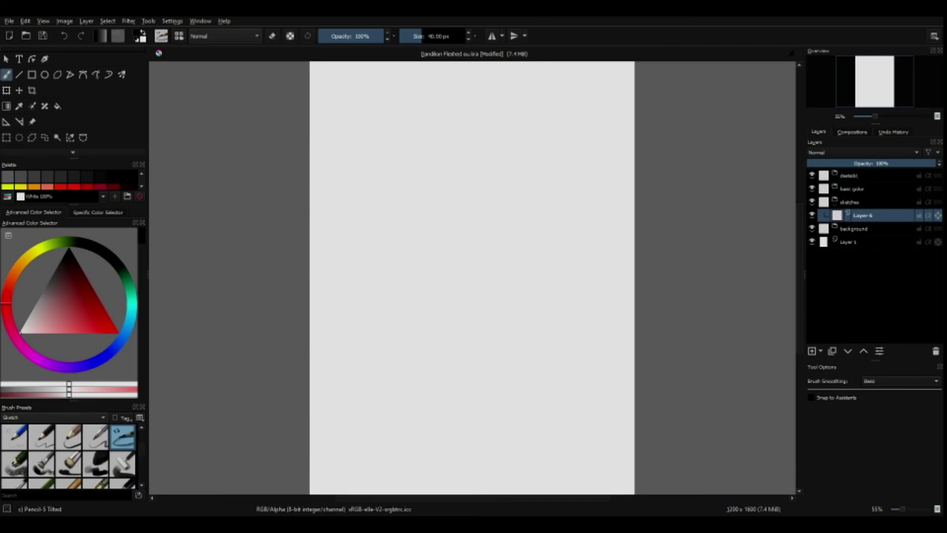
- Switch to the Pencil-1 Hard brush, test it with a small scribble, and clear the layer
left_click(15, 437)
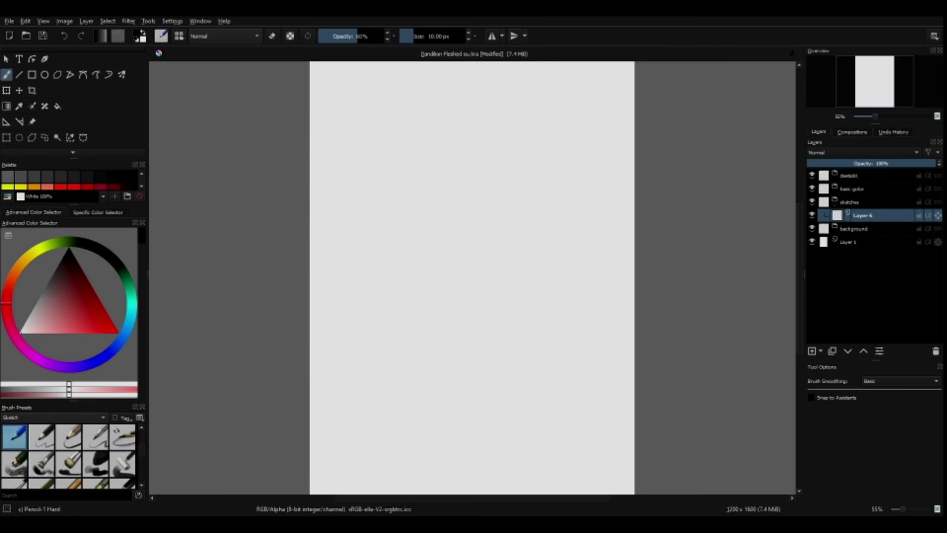
mouse_move(388, 326)
left_mouse_down()
mouse_move(405, 288)
mouse_move(428, 273)
mouse_move(429, 295)
left_mouse_up()
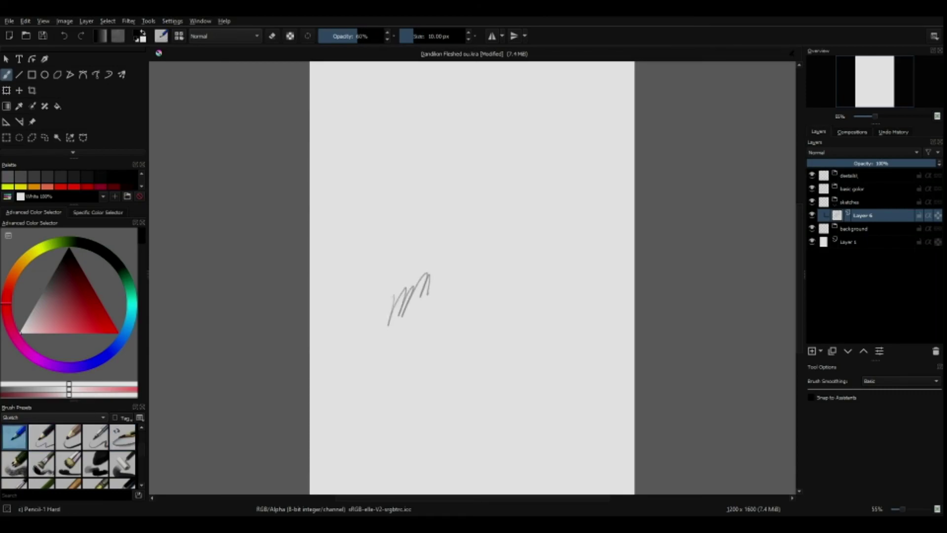
key("Delete")
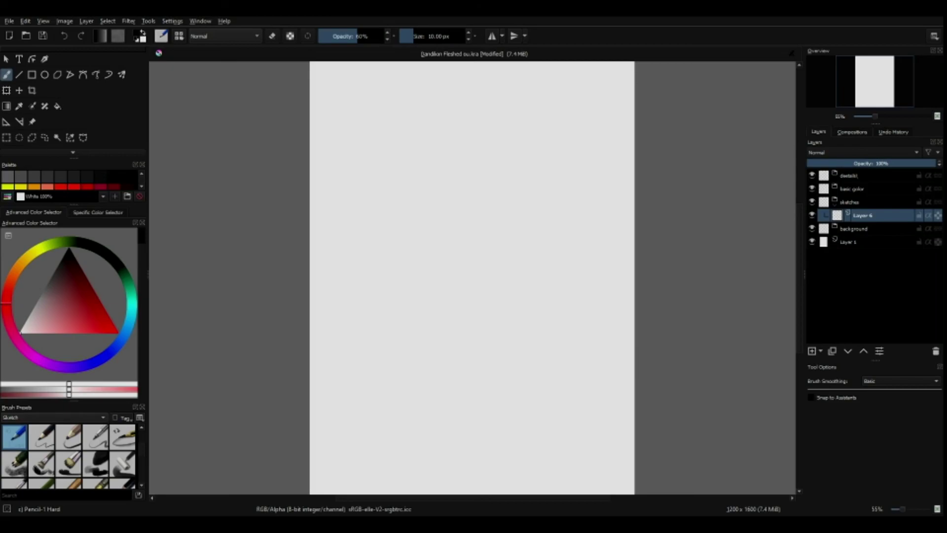
- Try an oval crossed by a diagonal line and long pencil curves around it, and clear the layer
mouse_move(432, 370)
left_mouse_down()
mouse_move(438, 302)
mouse_move(468, 250)
mouse_move(425, 276)
mouse_move(454, 256)
left_mouse_up()
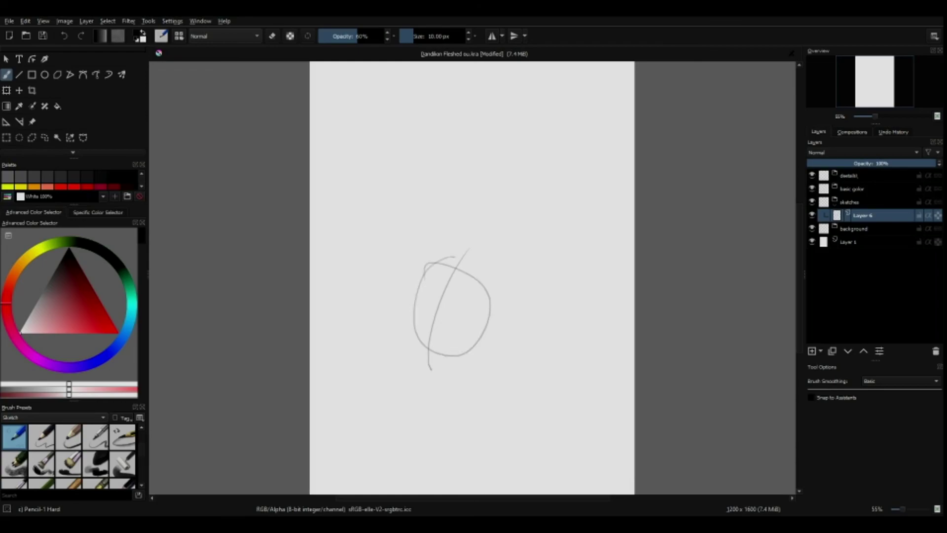
mouse_move(402, 302)
left_mouse_down()
mouse_move(465, 177)
mouse_move(486, 90)
left_mouse_up()
mouse_move(522, 116)
left_mouse_down()
mouse_move(509, 306)
mouse_move(468, 427)
left_mouse_up()
key("Delete")
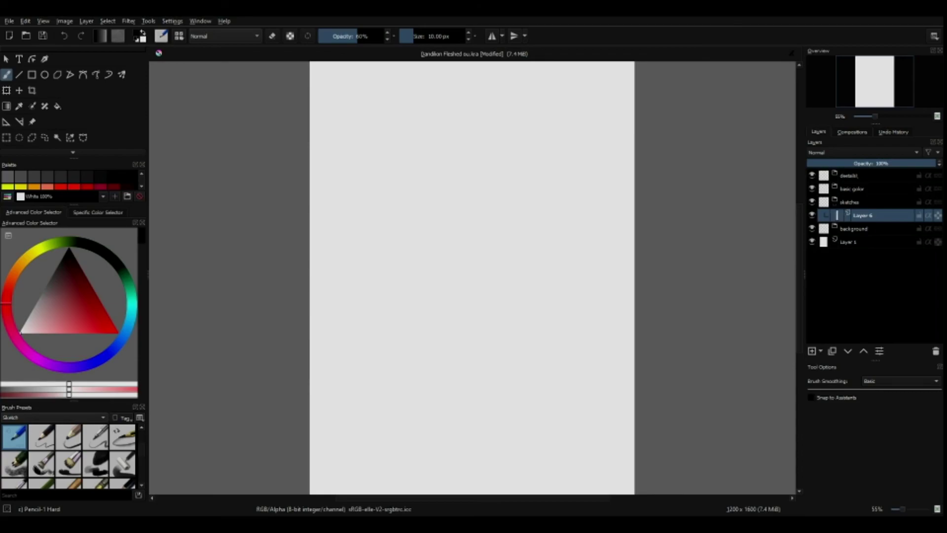
- Sketch a rough vertical line along the page's left side with repeated overlapping pencil strokes
left_click_drag(342, 292, 342, 393)
mouse_move(346, 234)
left_mouse_down()
mouse_move(342, 325)
mouse_move(342, 272)
left_mouse_up()
mouse_move(349, 172)
left_mouse_down()
mouse_move(343, 257)
mouse_move(341, 196)
left_mouse_up()
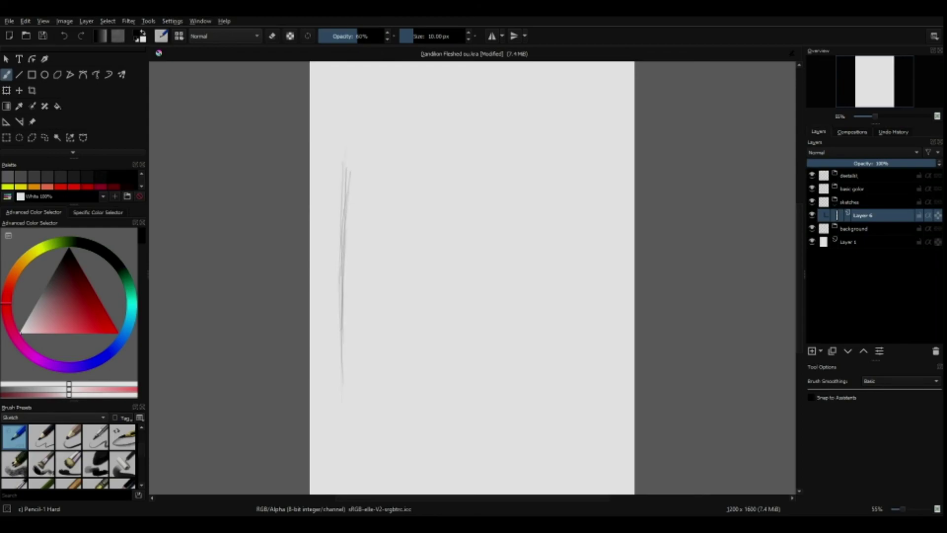
left_click_drag(347, 144, 344, 218)
left_click_drag(347, 168, 340, 241)
left_click_drag(347, 185, 345, 275)
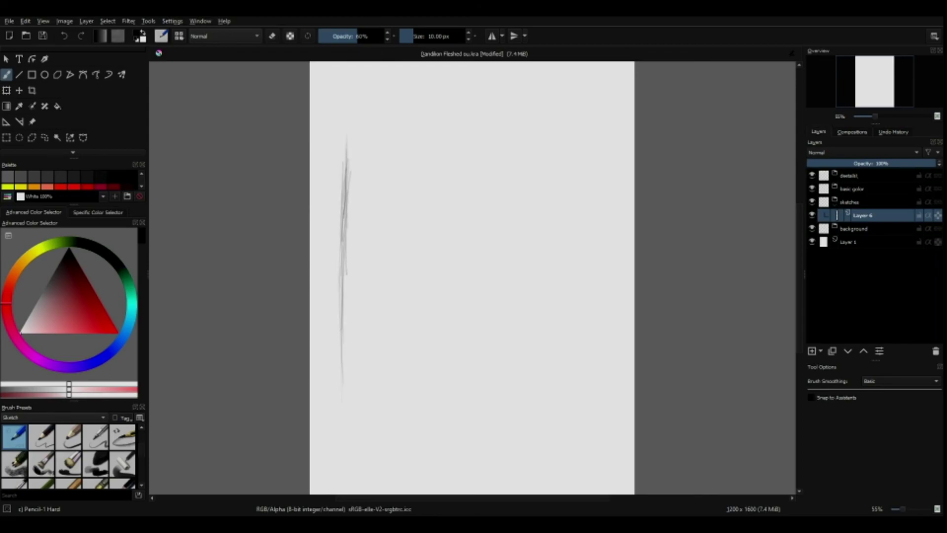
left_click_drag(347, 147, 339, 336)
mouse_move(341, 351)
left_mouse_down()
mouse_move(338, 394)
mouse_move(341, 133)
left_mouse_up()
left_click_drag(337, 166, 343, 442)
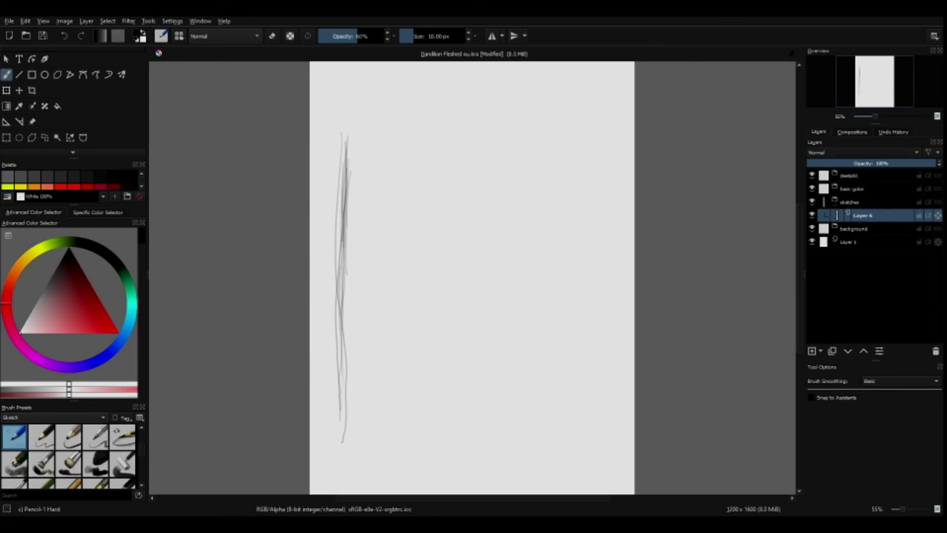
- Add a second paint layer to the sketches group, and sketch a rough horizontal ground line near the page bottom on Layer 6
key("Insert")
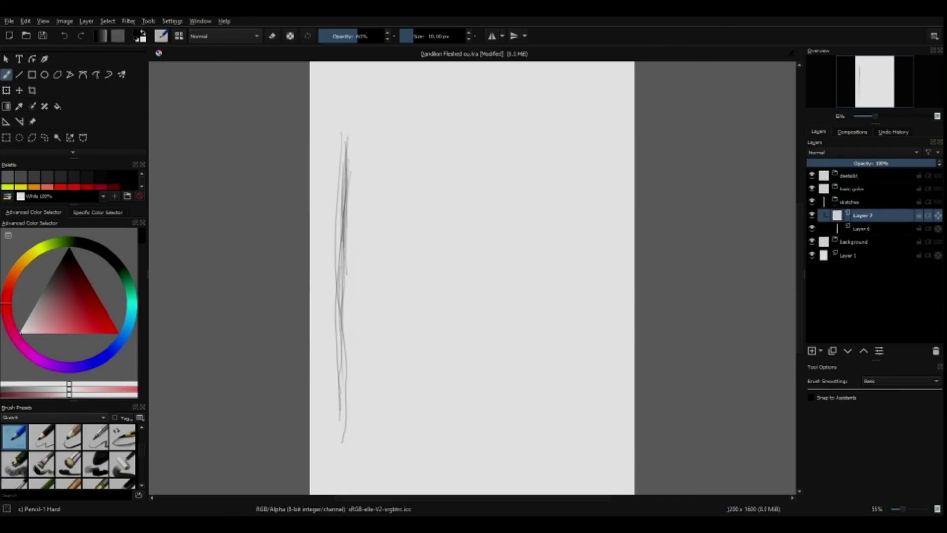
left_click(863, 229)
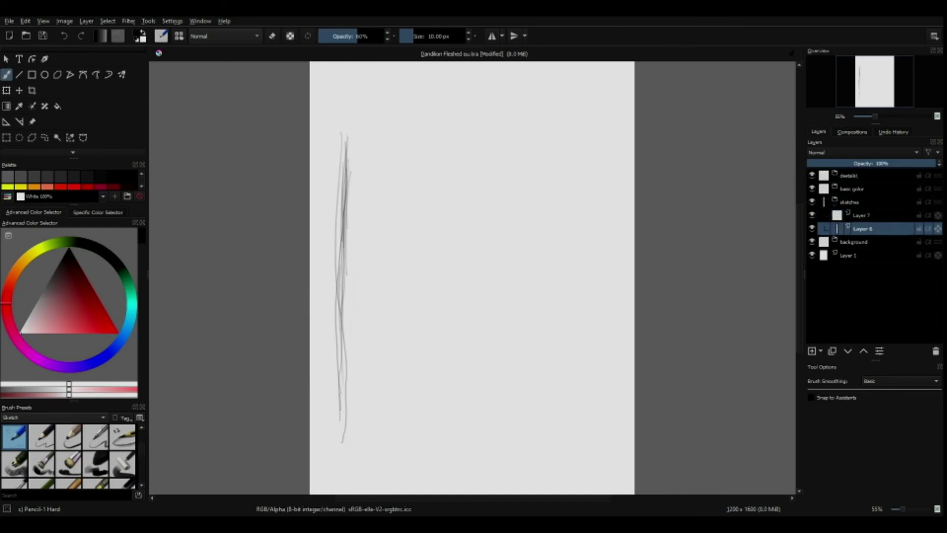
left_click_drag(334, 449, 406, 446)
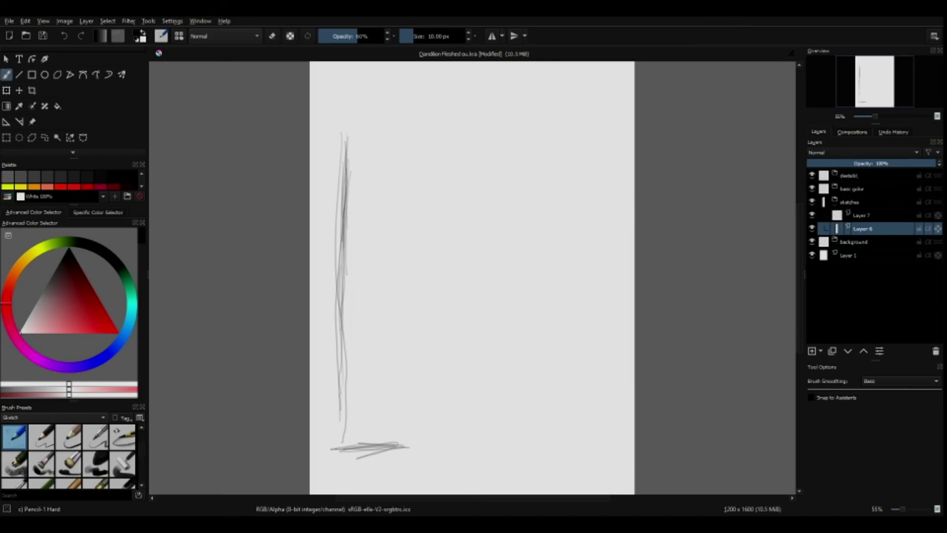
left_click_drag(340, 450, 455, 444)
left_click_drag(379, 451, 505, 447)
left_click_drag(429, 449, 539, 444)
left_click_drag(435, 460, 541, 450)
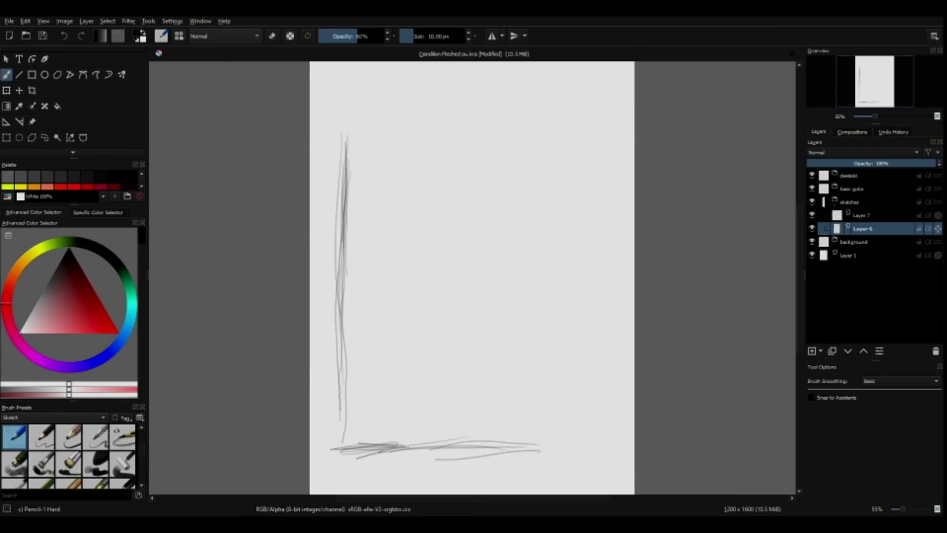
- Make Layer 7 active, try a small circle beside the vertical line, and undo it
left_click(863, 215)
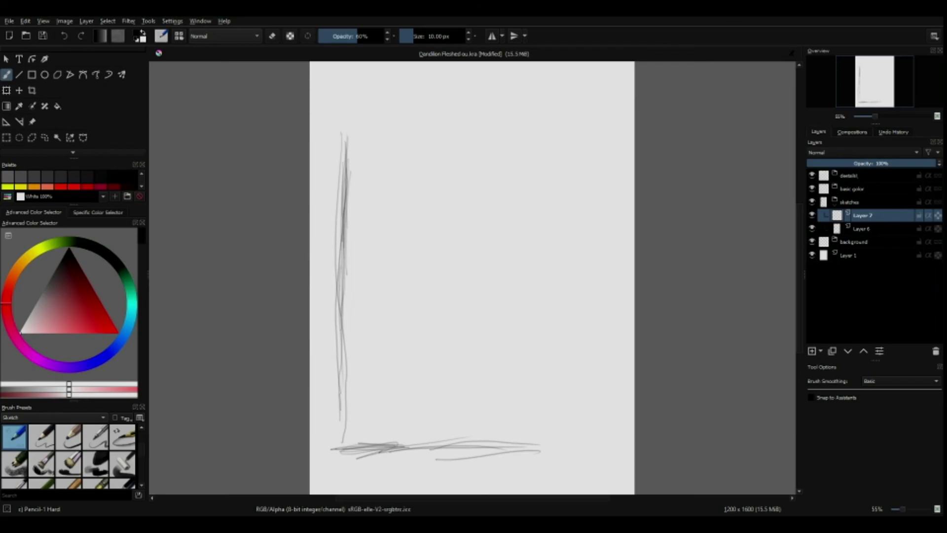
left_click_drag(474, 277, 492, 291)
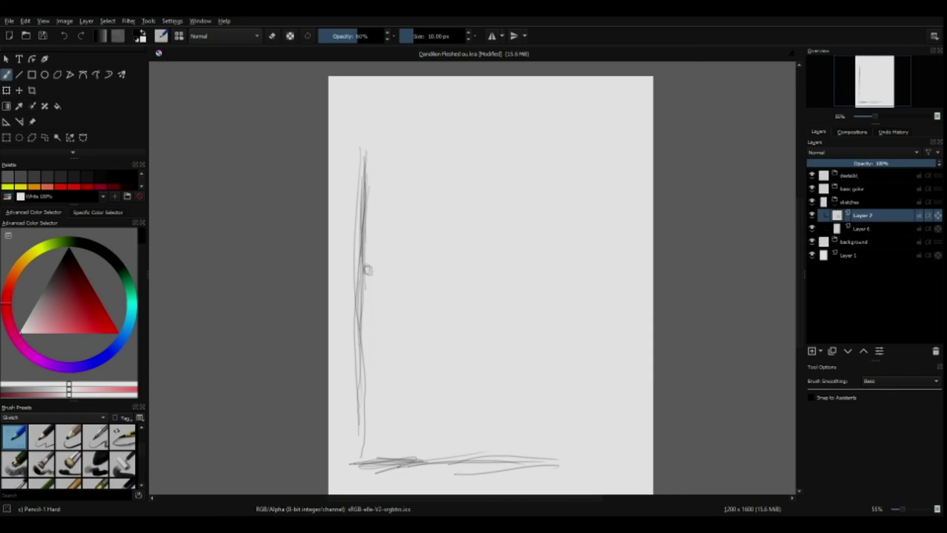
left_click_drag(371, 267, 380, 256)
key("ctrl+z")
key("ctrl+z")
- Try two small circles joined by angled lines with a boxy form beneath, beside the vertical line, and clear Layer 7
mouse_move(369, 262)
left_mouse_down()
mouse_move(391, 216)
mouse_move(376, 248)
mouse_move(418, 233)
mouse_move(424, 241)
mouse_move(387, 221)
mouse_move(427, 236)
mouse_move(424, 244)
mouse_move(426, 228)
left_mouse_up()
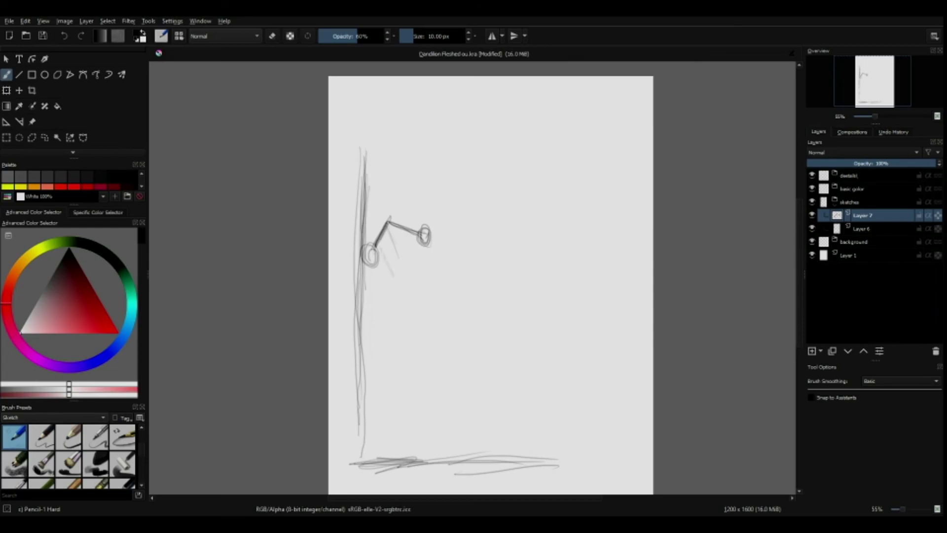
mouse_move(379, 250)
left_mouse_down()
mouse_move(392, 275)
mouse_move(418, 262)
left_mouse_up()
left_click_drag(410, 232, 420, 260)
mouse_move(406, 233)
left_mouse_down()
mouse_move(419, 255)
mouse_move(401, 262)
mouse_move(406, 270)
left_mouse_up()
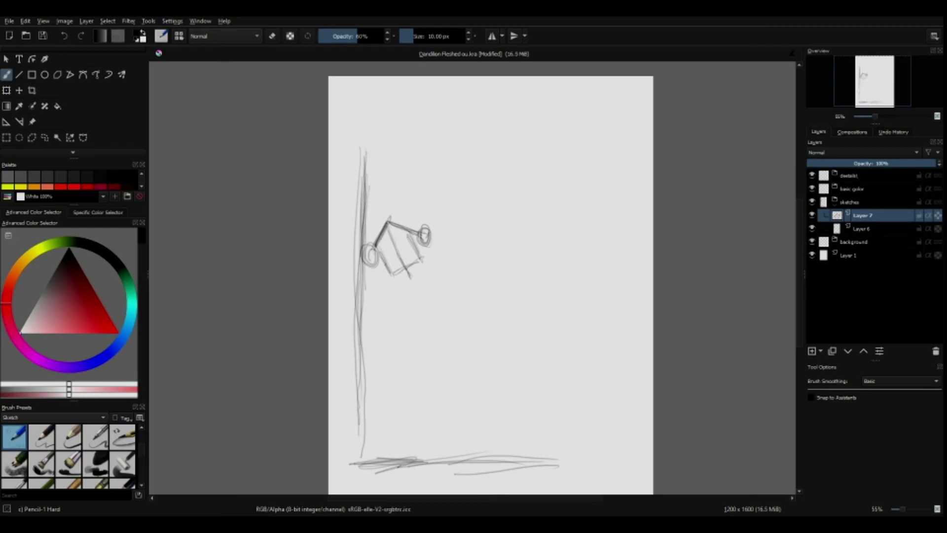
left_click_drag(407, 272, 410, 289)
key("Delete")
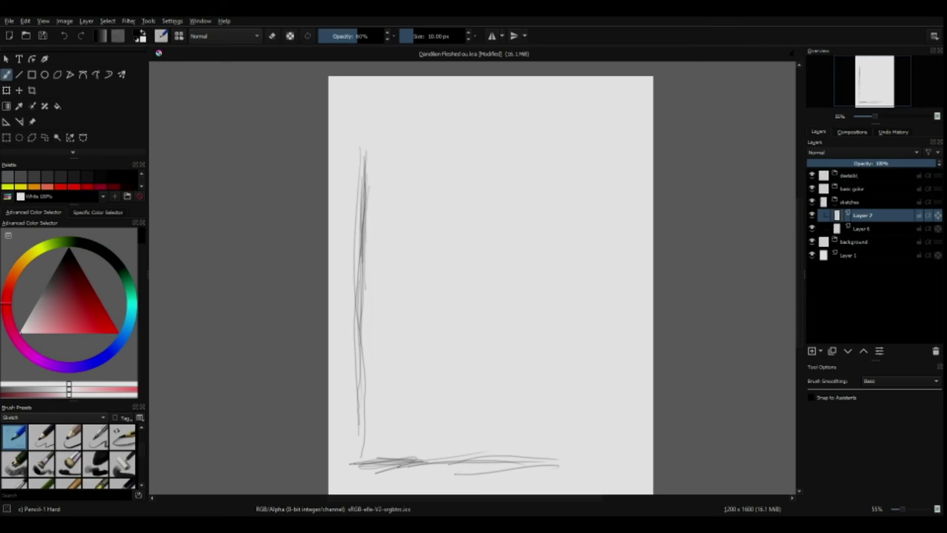
- Try a round head with a curved guide line and a diagonally crossed oval beneath it, and clear Layer 7
left_click_drag(386, 458, 395, 457)
left_click_drag(427, 460, 425, 460)
left_click_drag(390, 458, 424, 459)
mouse_move(454, 197)
left_mouse_down()
mouse_move(503, 202)
mouse_move(466, 212)
mouse_move(499, 178)
mouse_move(474, 178)
mouse_move(464, 208)
mouse_move(486, 185)
left_mouse_up()
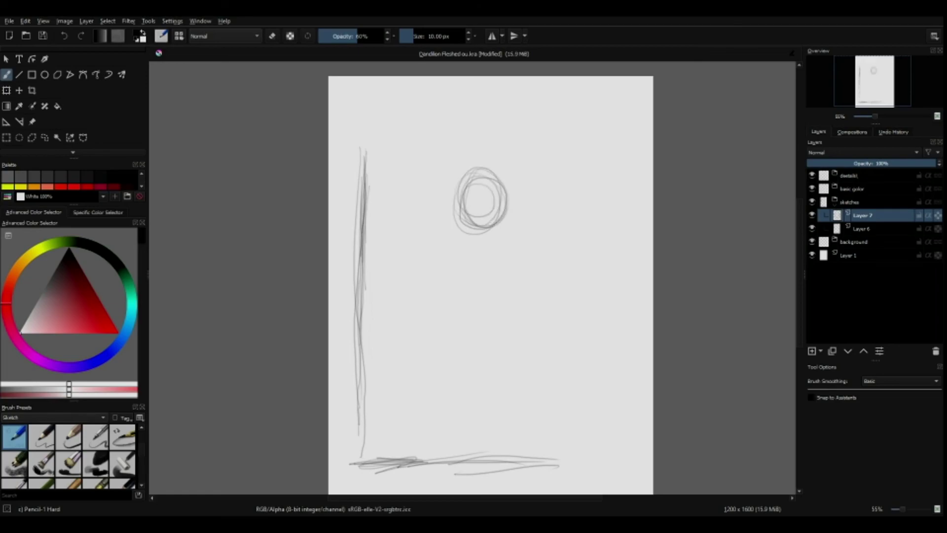
left_click_drag(468, 193, 467, 216)
mouse_move(469, 184)
left_mouse_down()
mouse_move(470, 223)
mouse_move(490, 200)
mouse_move(454, 212)
mouse_move(502, 197)
left_mouse_up()
mouse_move(466, 292)
left_mouse_down()
mouse_move(501, 331)
mouse_move(462, 286)
mouse_move(494, 346)
left_mouse_up()
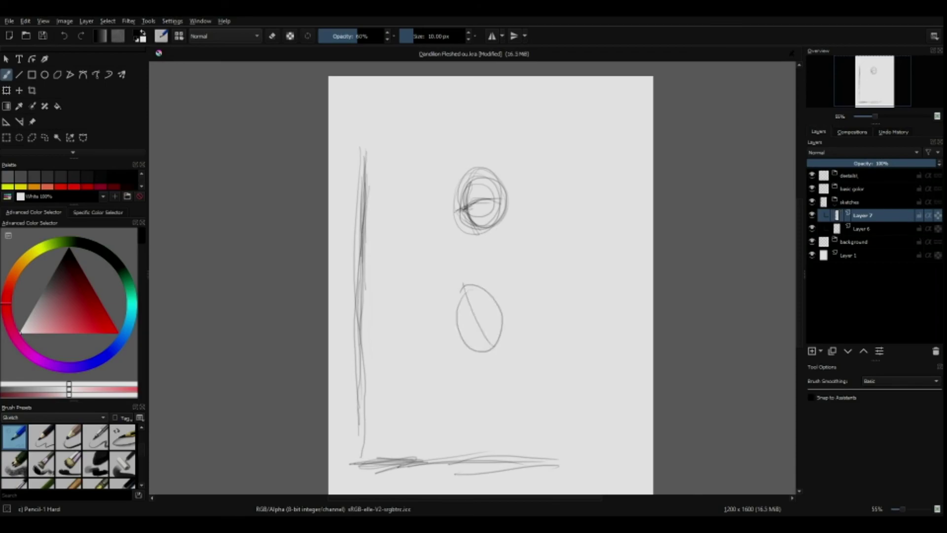
key("Delete")
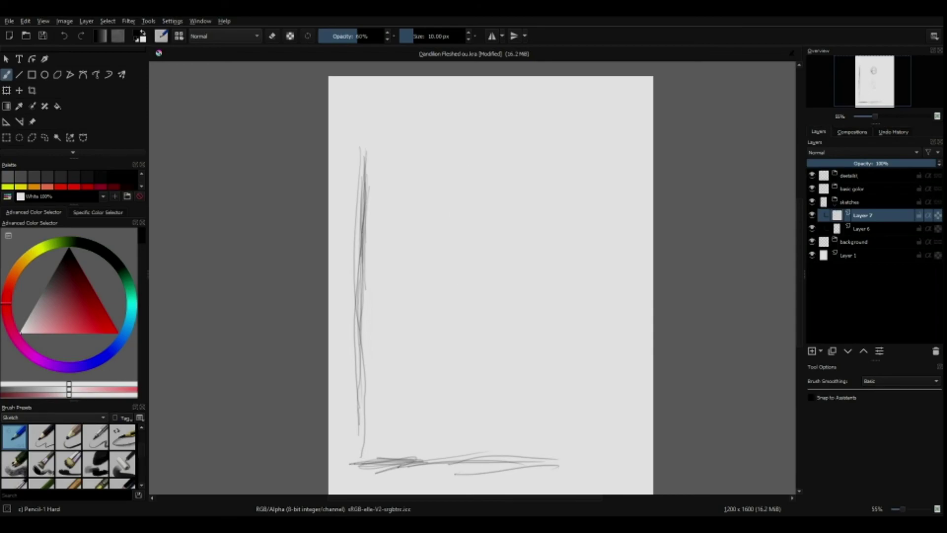
- Try a tilted egg-shaped head with crossing guide lines near the page centre, clearing Layer 7 after each attempt
left_click_drag(482, 257, 518, 269)
key("Delete")
left_click_drag(470, 230, 487, 276)
left_click_drag(463, 267, 484, 263)
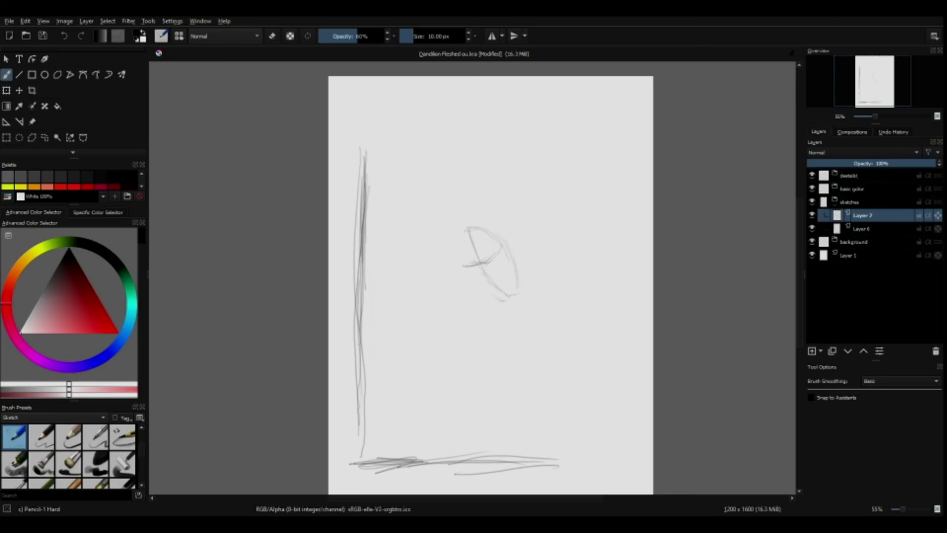
mouse_move(466, 234)
left_mouse_down()
mouse_move(465, 272)
mouse_move(496, 304)
left_mouse_up()
left_click_drag(466, 273, 487, 293)
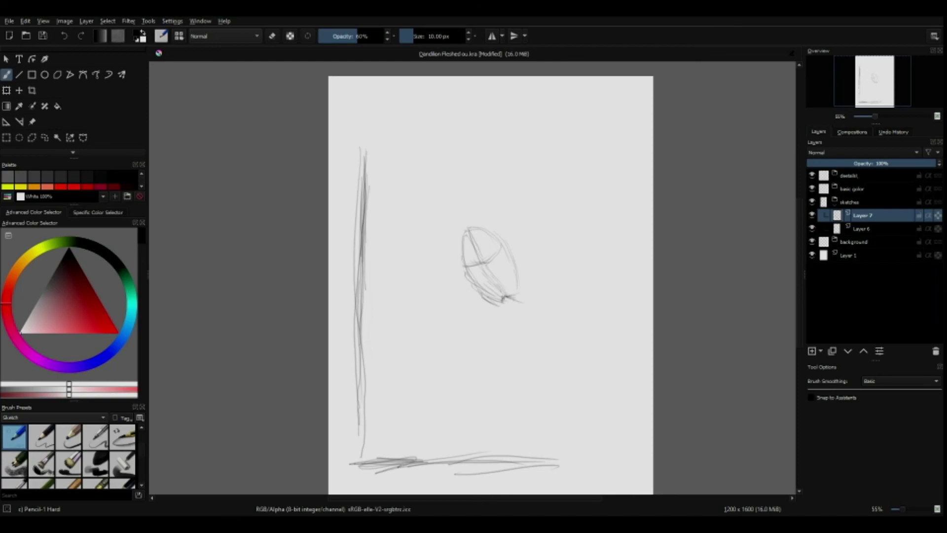
key("Delete")
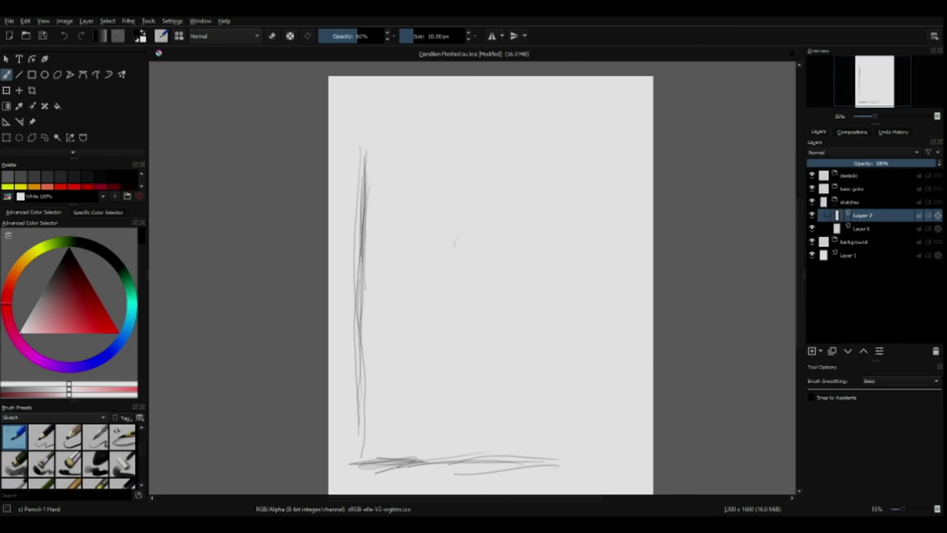
- Try a small pointed chest outline with short lines beneath it near the page centre, clearing Layer 7 between attempts
mouse_move(458, 236)
left_mouse_down()
mouse_move(464, 227)
mouse_move(487, 240)
mouse_move(459, 234)
mouse_move(479, 244)
left_mouse_up()
key("Delete")
left_click_drag(454, 262, 469, 277)
left_click_drag(478, 245, 479, 281)
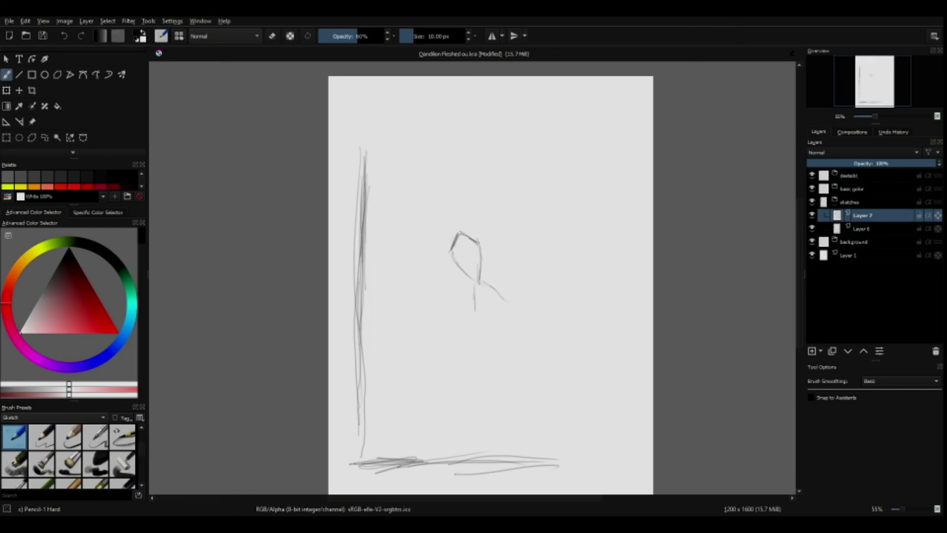
left_click_drag(475, 314, 500, 304)
left_click_drag(505, 317, 505, 328)
key("Delete")
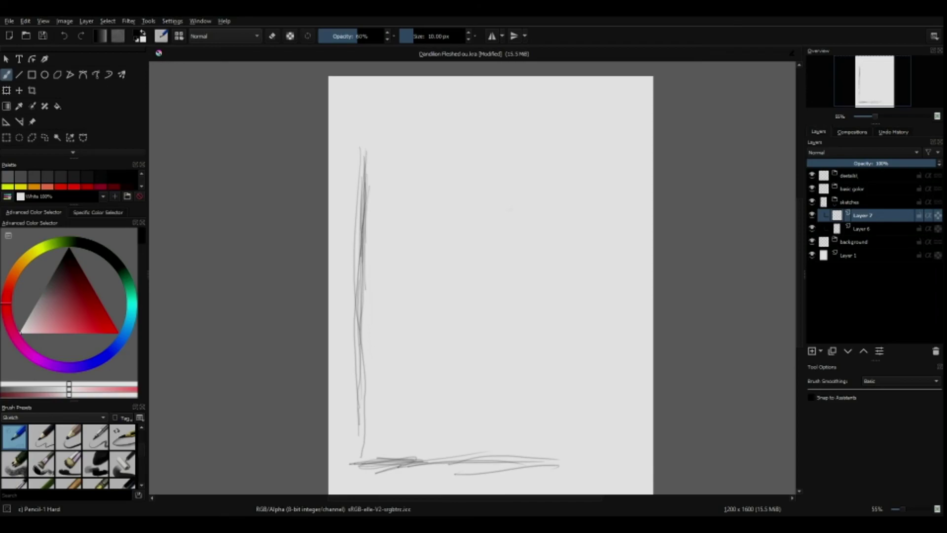
mouse_move(500, 204)
left_mouse_down()
mouse_move(525, 234)
mouse_move(481, 222)
mouse_move(493, 197)
left_mouse_up()
key("Delete")
- Try a kite-shaped chest with a rounded abdomen form beneath it near the page centre
mouse_move(463, 242)
left_mouse_down()
mouse_move(490, 214)
mouse_move(526, 239)
left_mouse_up()
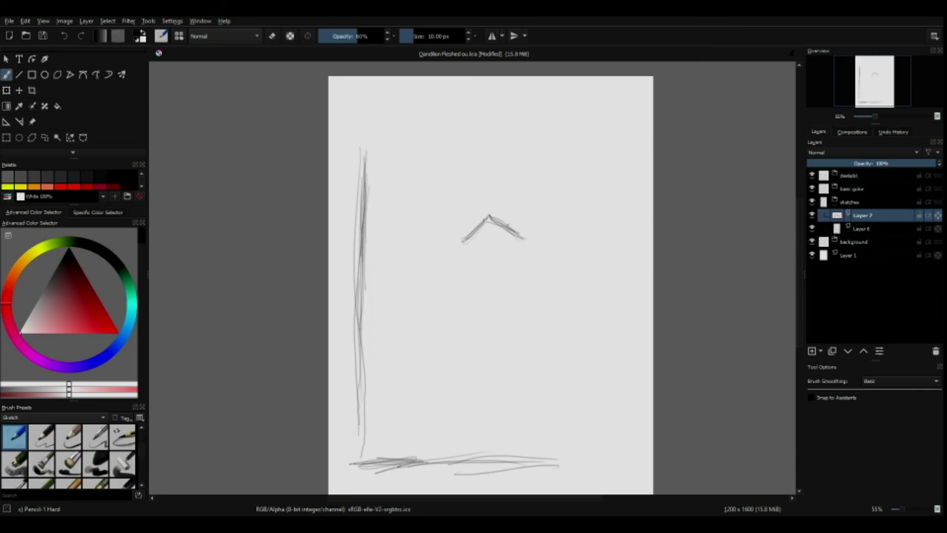
left_click_drag(464, 244, 477, 279)
left_click_drag(465, 245, 488, 291)
mouse_move(516, 247)
left_mouse_down()
mouse_move(496, 291)
mouse_move(496, 282)
mouse_move(531, 321)
left_mouse_up()
left_click_drag(504, 290, 535, 329)
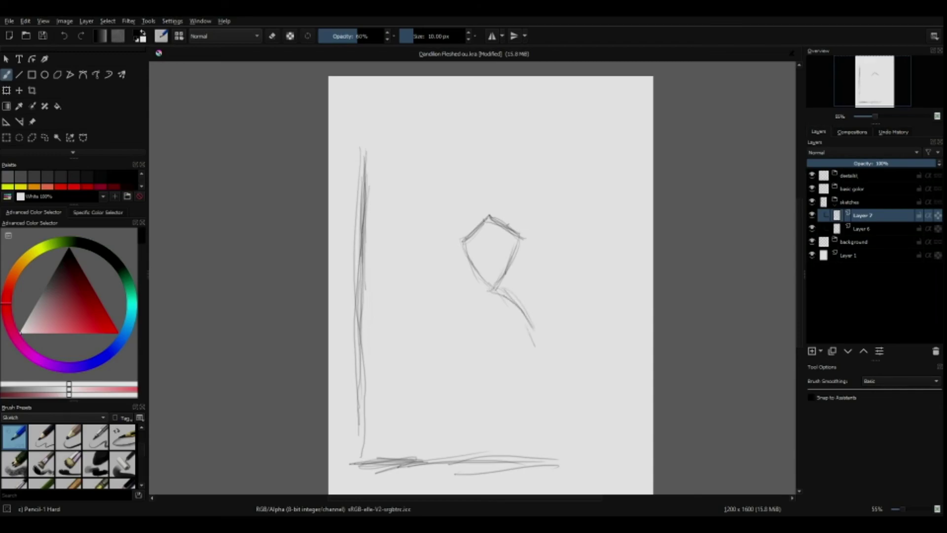
mouse_move(476, 304)
left_mouse_down()
mouse_move(469, 334)
mouse_move(481, 307)
left_mouse_up()
mouse_move(479, 350)
left_mouse_down()
mouse_move(519, 354)
mouse_move(533, 340)
left_mouse_up()
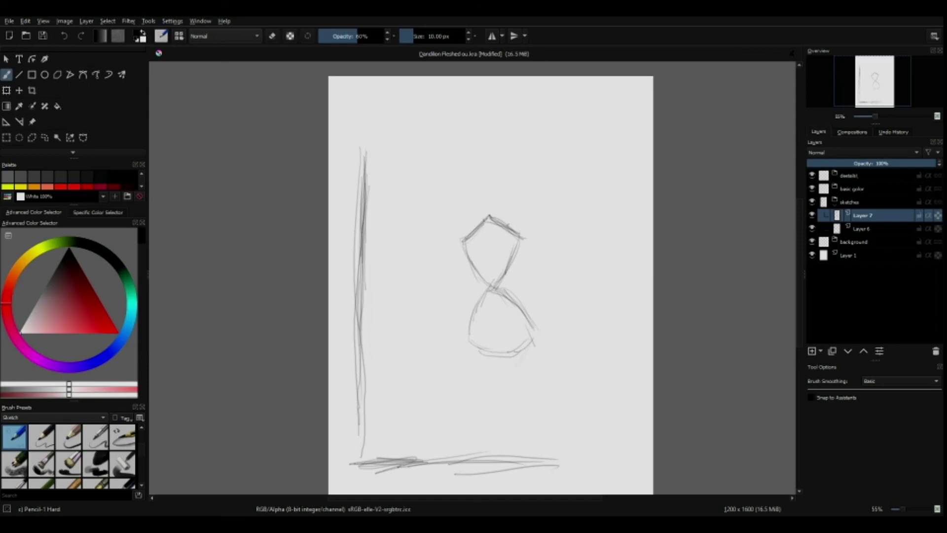
- Try a V-shaped pelvis under the abdomen with a looped circle at each hip, and clear Layer 7
left_click_drag(472, 345, 507, 382)
left_click_drag(525, 348, 509, 375)
left_click_drag(533, 343, 520, 369)
left_click_drag(507, 378, 530, 345)
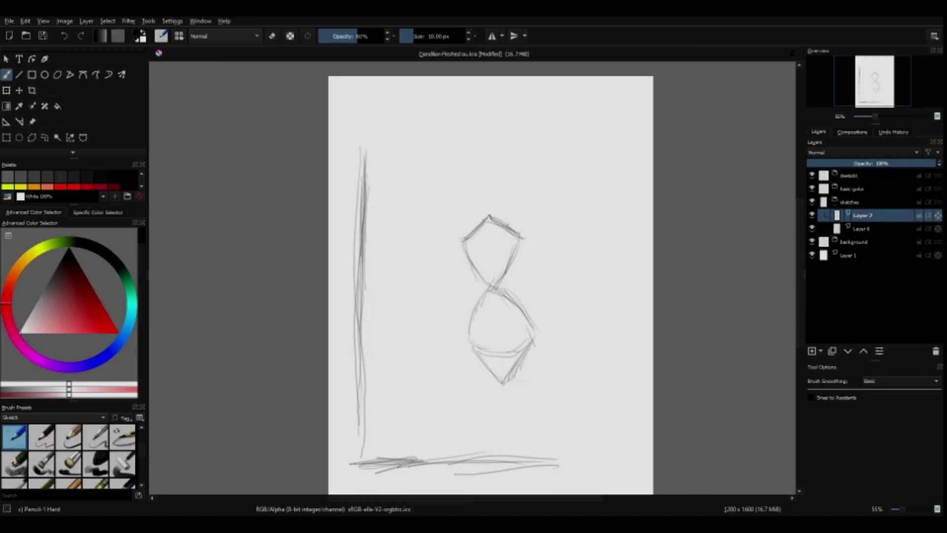
mouse_move(513, 365)
left_mouse_down()
mouse_move(543, 375)
mouse_move(508, 340)
mouse_move(523, 384)
mouse_move(458, 370)
mouse_move(493, 355)
mouse_move(464, 345)
mouse_move(469, 375)
left_mouse_up()
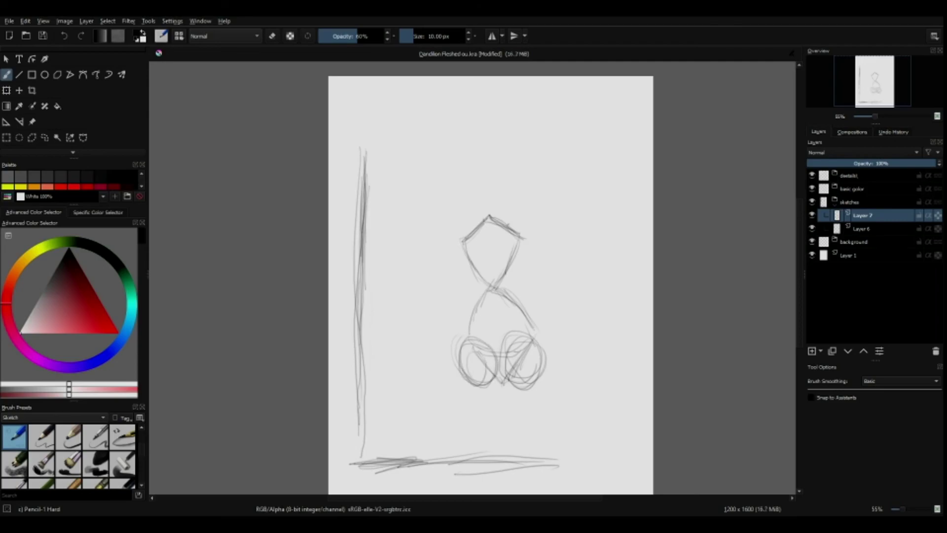
key("Delete")
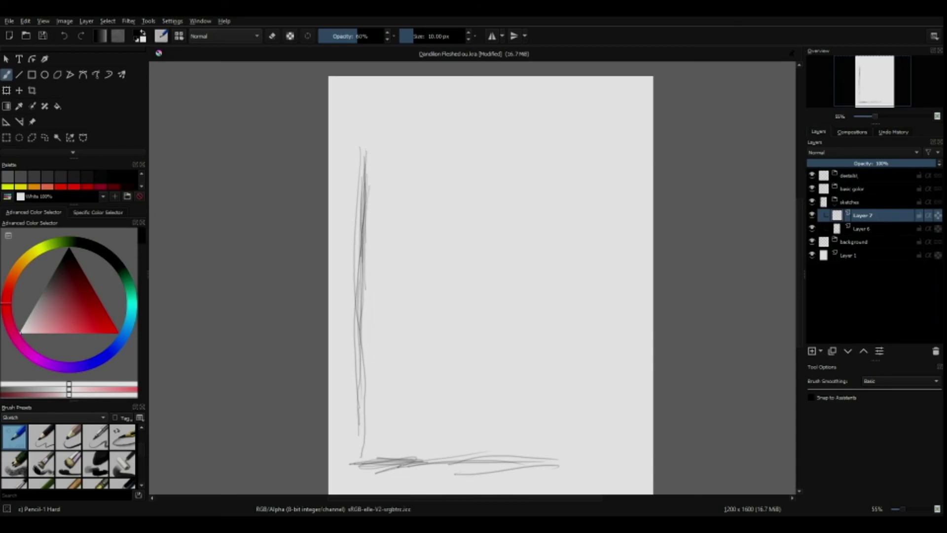
- Sketch a kite-shaped chest with a curved centre line in the upper middle of the page on Layer 7
left_click_drag(476, 201, 499, 228)
mouse_move(436, 228)
left_mouse_down()
mouse_move(472, 199)
mouse_move(454, 212)
mouse_move(500, 227)
mouse_move(470, 272)
left_mouse_up()
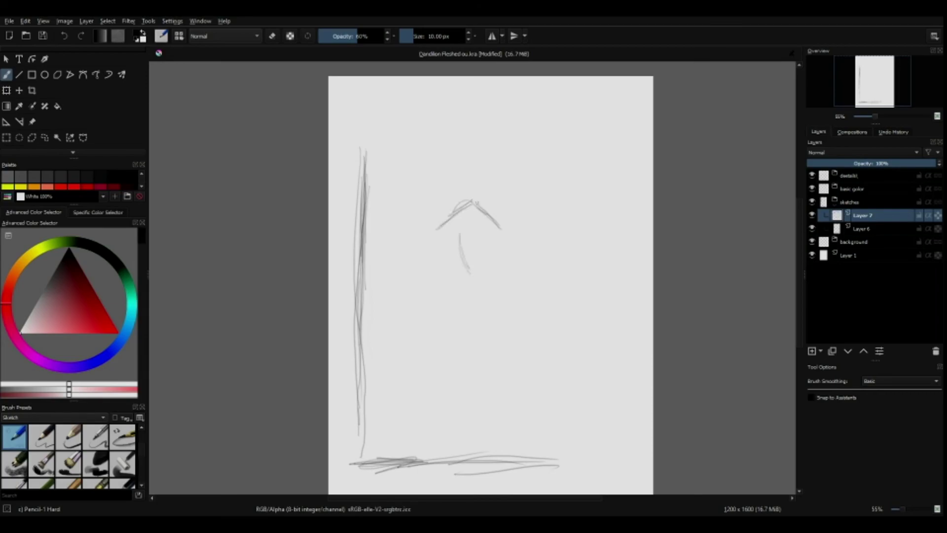
mouse_move(464, 222)
left_mouse_down()
mouse_move(453, 256)
mouse_move(469, 274)
mouse_move(500, 232)
left_mouse_up()
left_click_drag(469, 277, 498, 235)
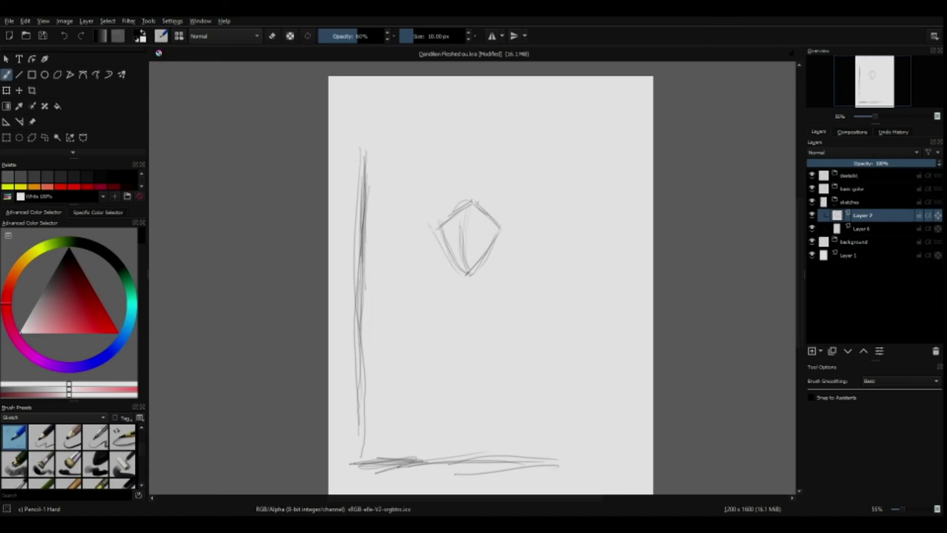
left_click_drag(453, 268, 470, 279)
left_click_drag(439, 236, 466, 278)
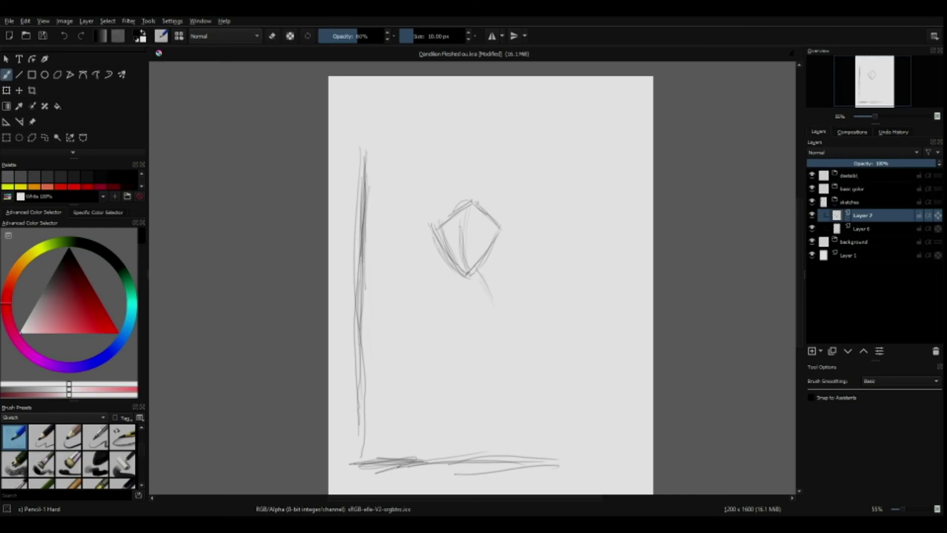
- Sketch a flared abdomen below the chest with slanted sides, a central line and a flat base
left_click_drag(442, 323, 490, 325)
left_click_drag(453, 283, 438, 325)
left_click_drag(453, 283, 442, 320)
left_click_drag(459, 265, 446, 326)
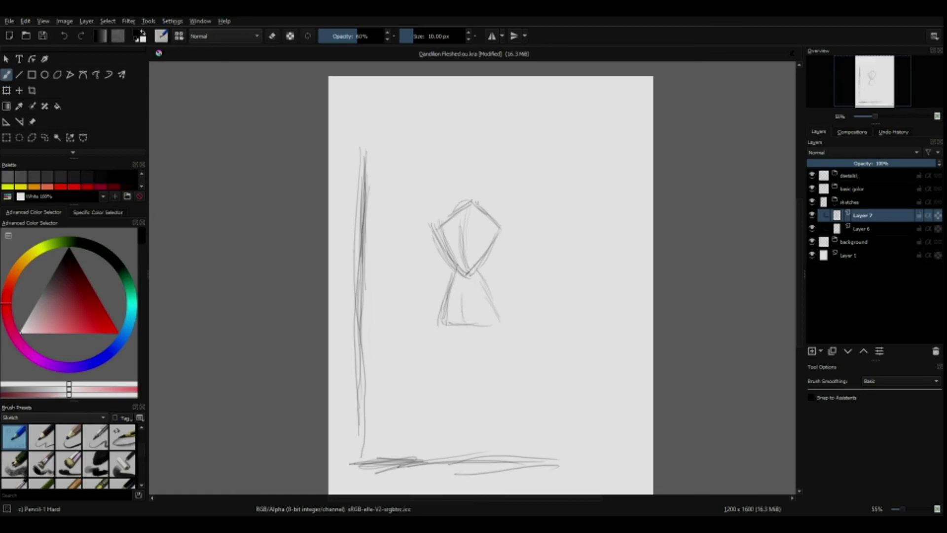
left_click_drag(465, 284, 463, 317)
left_click_drag(440, 323, 494, 324)
left_click_drag(477, 274, 503, 336)
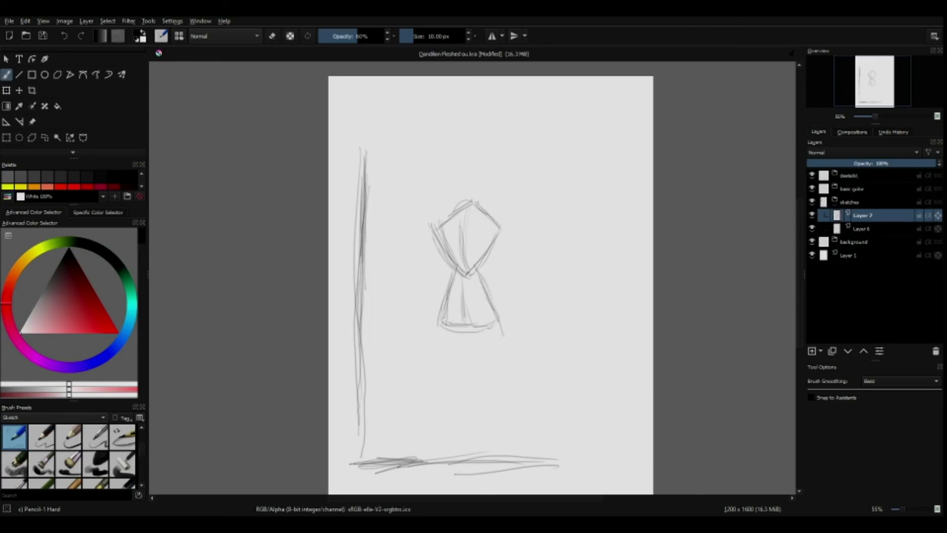
- Sketch a downward-pointing triangular pelvis beneath the abdomen's base line
mouse_move(453, 345)
left_mouse_down()
mouse_move(464, 362)
mouse_move(475, 354)
left_mouse_up()
mouse_move(439, 327)
left_mouse_down()
mouse_move(461, 359)
mouse_move(455, 346)
left_mouse_up()
mouse_move(466, 362)
left_mouse_down()
mouse_move(478, 341)
mouse_move(472, 363)
left_mouse_up()
left_click_drag(497, 329, 475, 353)
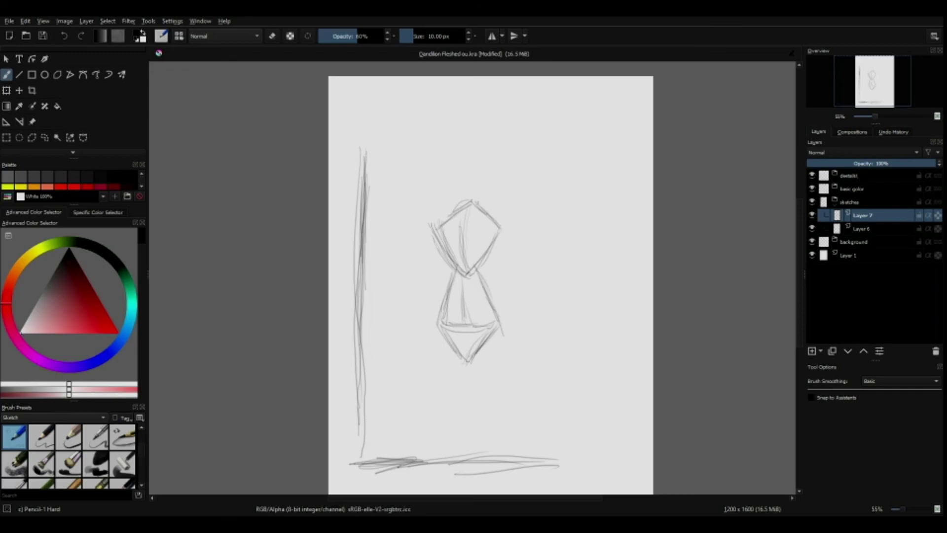
- Add looped shoulder circles at the chest corners and sketch both arms angling outward with small elbow joints
mouse_move(494, 236)
left_mouse_down()
mouse_move(504, 217)
mouse_move(496, 241)
left_mouse_up()
mouse_move(437, 247)
left_mouse_down()
mouse_move(425, 228)
mouse_move(439, 222)
mouse_move(431, 233)
left_mouse_up()
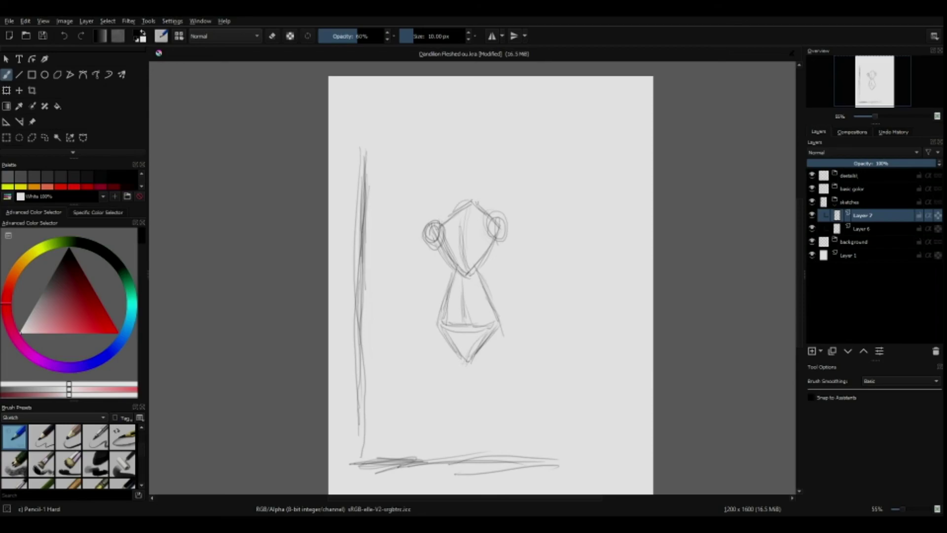
mouse_move(419, 265)
left_mouse_down()
mouse_move(384, 297)
mouse_move(418, 281)
mouse_move(375, 302)
left_mouse_up()
left_click_drag(397, 289, 383, 300)
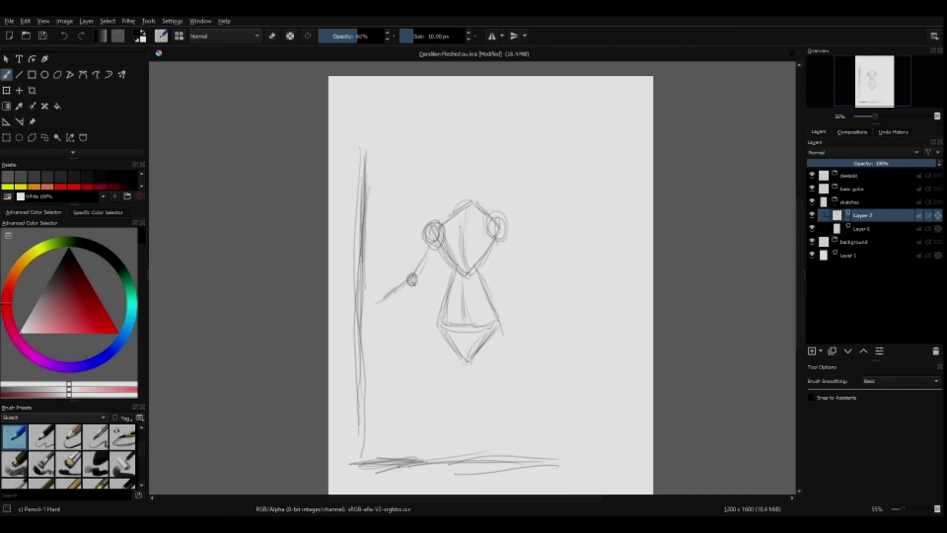
mouse_move(497, 232)
left_mouse_down()
mouse_move(513, 286)
mouse_move(541, 305)
left_mouse_up()
mouse_move(516, 280)
left_mouse_down()
mouse_move(551, 310)
mouse_move(543, 311)
left_mouse_up()
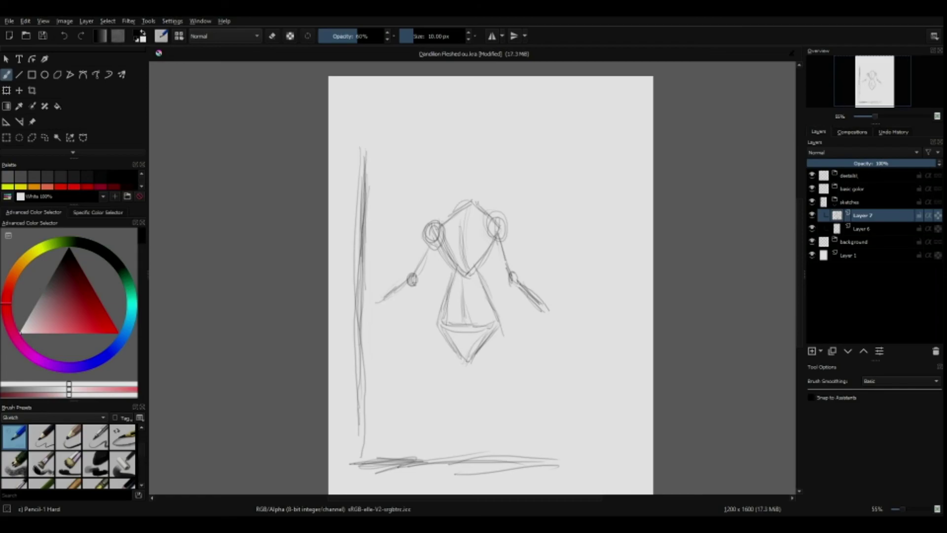
- Sketch two spread thigh lines from the pelvis with a knee mark, and undo the trial shin that bends inward
mouse_move(448, 341)
left_mouse_down()
mouse_move(403, 405)
mouse_move(429, 376)
left_mouse_up()
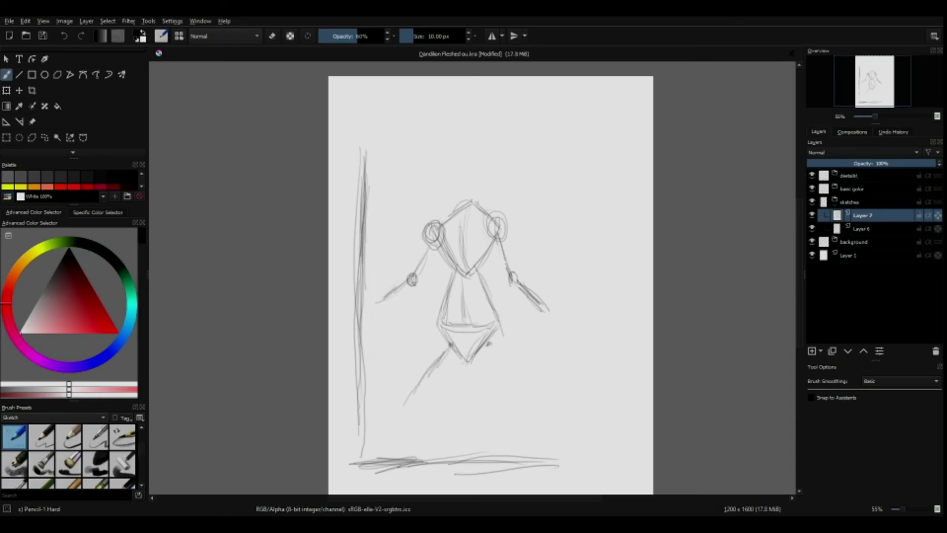
left_click_drag(491, 347, 509, 425)
left_click_drag(406, 403, 406, 405)
left_click_drag(510, 426, 479, 472)
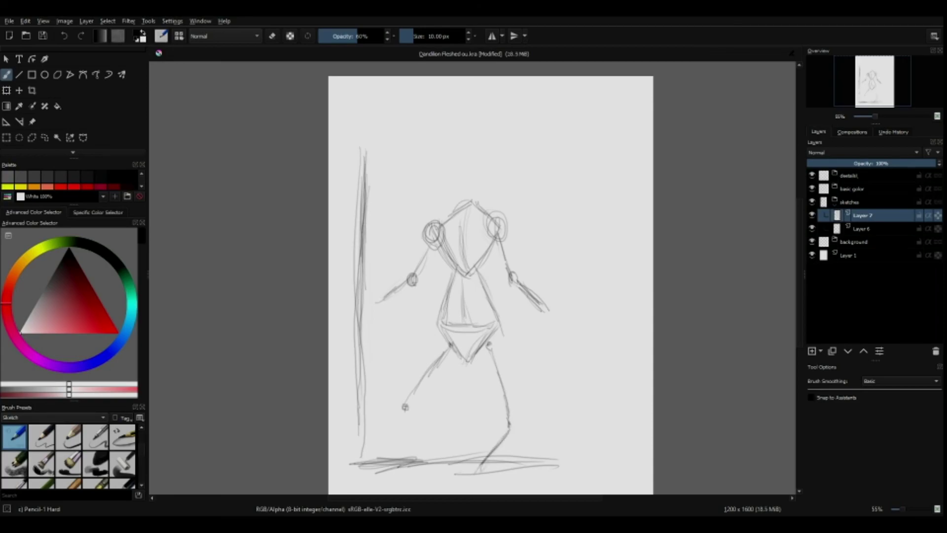
key("ctrl+z")
- Sketch both shins down past the ground line, circle the knee joints and add small feet
left_click_drag(405, 412, 390, 476)
left_click_drag(398, 444, 389, 476)
mouse_move(509, 424)
left_mouse_down()
mouse_move(506, 430)
mouse_move(512, 421)
left_mouse_up()
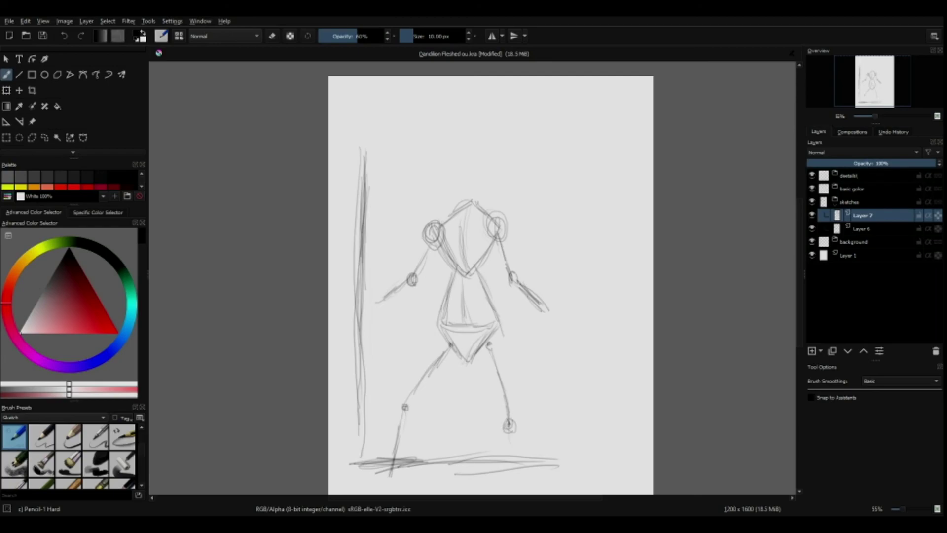
mouse_move(404, 401)
left_mouse_down()
mouse_move(398, 411)
mouse_move(407, 406)
left_mouse_up()
left_click_drag(510, 435, 514, 484)
scroll(491, 277, "down", 3)
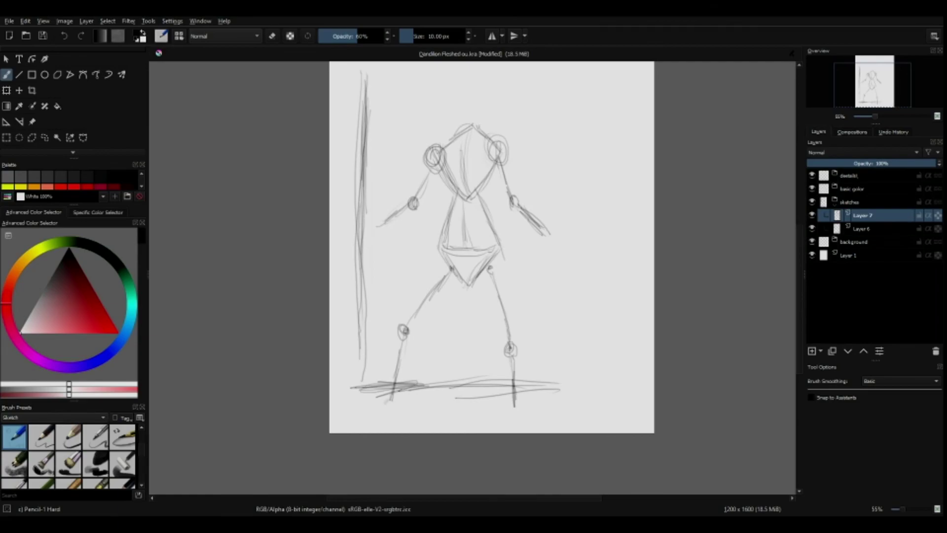
mouse_move(394, 398)
left_mouse_down()
mouse_move(381, 403)
mouse_move(395, 400)
left_mouse_up()
left_click_drag(516, 405, 523, 418)
- Sketch a short neck above the chest and a round head from overlapping loops
left_click_drag(474, 266, 486, 355)
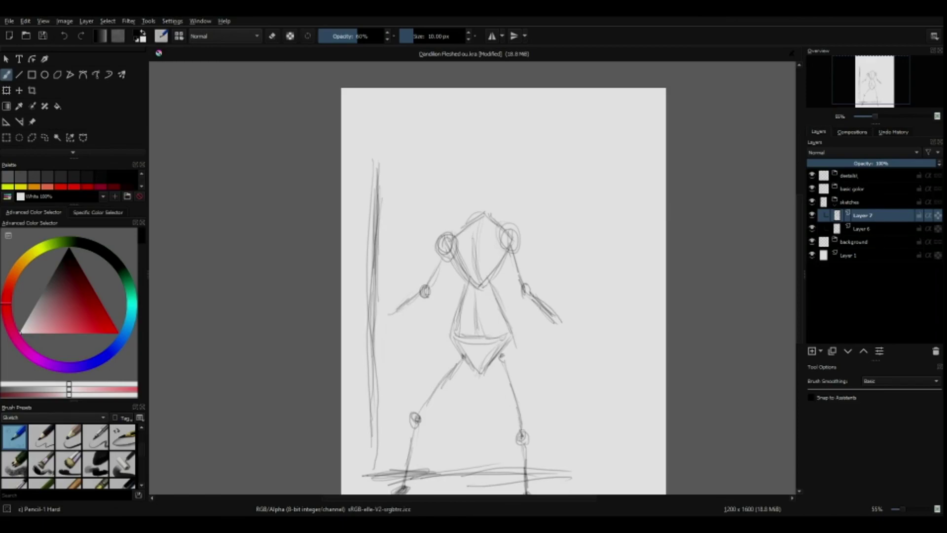
left_click_drag(481, 220, 482, 204)
mouse_move(503, 184)
left_mouse_down()
mouse_move(466, 195)
mouse_move(503, 163)
mouse_move(458, 188)
mouse_move(494, 152)
left_mouse_up()
mouse_move(458, 190)
left_mouse_down()
mouse_move(496, 163)
mouse_move(474, 150)
mouse_move(507, 202)
mouse_move(461, 168)
left_mouse_up()
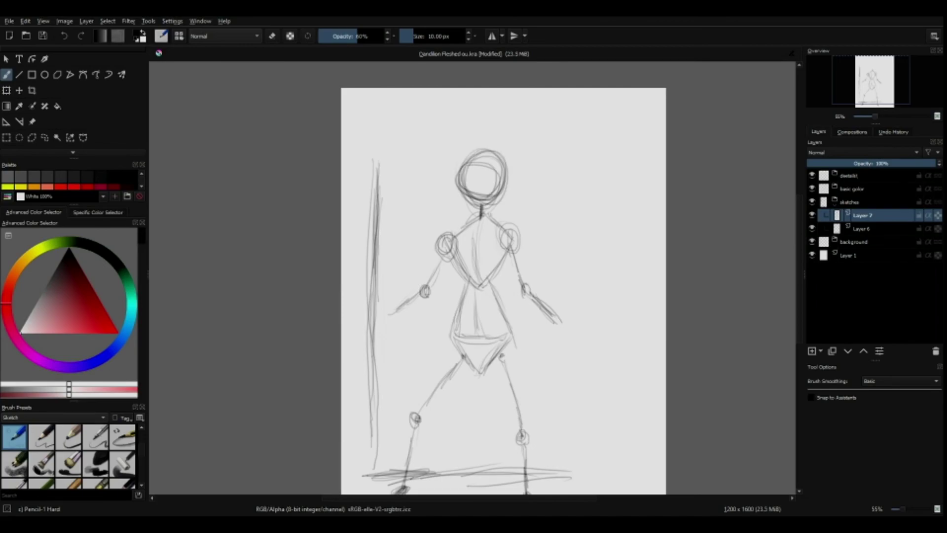
mouse_move(487, 202)
left_mouse_down()
mouse_move(466, 157)
mouse_move(507, 179)
mouse_move(461, 196)
mouse_move(486, 148)
left_mouse_up()
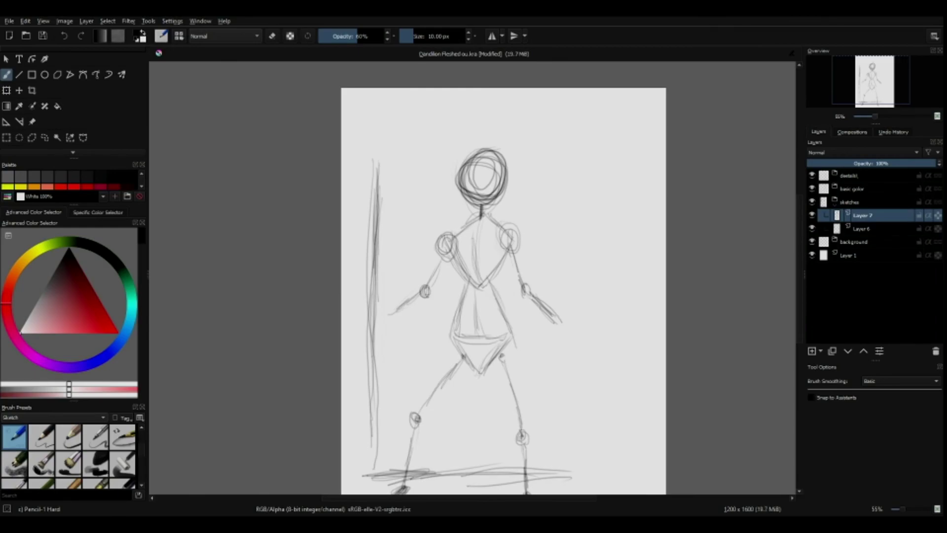
- Darken the figure's arm lines and neck with repeated pencil strokes
left_click_drag(529, 295, 553, 319)
mouse_move(514, 249)
left_mouse_down()
mouse_move(524, 284)
mouse_move(513, 251)
left_mouse_up()
mouse_move(430, 284)
left_mouse_down()
mouse_move(449, 253)
mouse_move(399, 310)
mouse_move(419, 296)
left_mouse_up()
left_click_drag(484, 206, 483, 215)
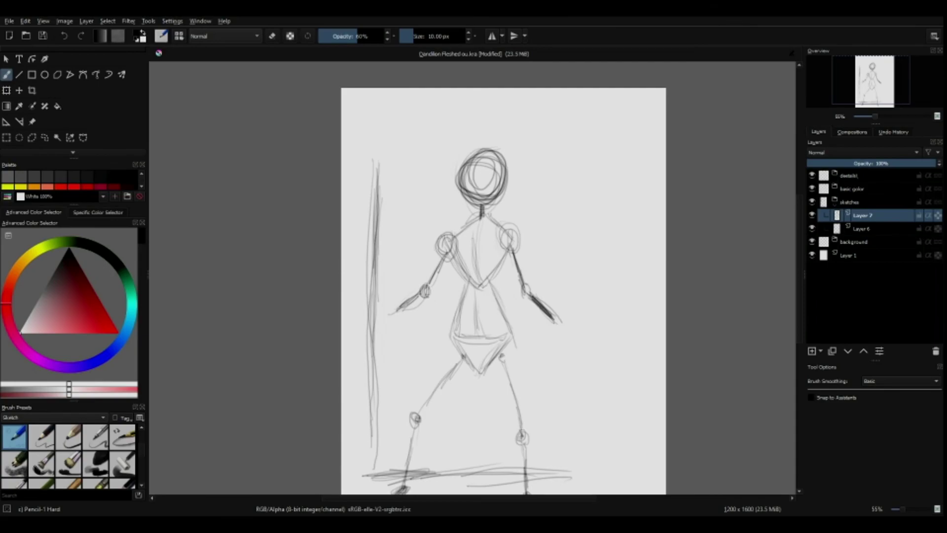
- Darken the spine line through the abdomen and both thigh lines down to the knees
mouse_move(480, 291)
left_mouse_down()
mouse_move(480, 341)
mouse_move(480, 323)
left_mouse_up()
left_click_drag(448, 380, 417, 411)
left_click_drag(424, 402, 412, 416)
left_click_drag(458, 363, 426, 402)
left_click_drag(456, 366, 415, 415)
left_click_drag(441, 384, 421, 411)
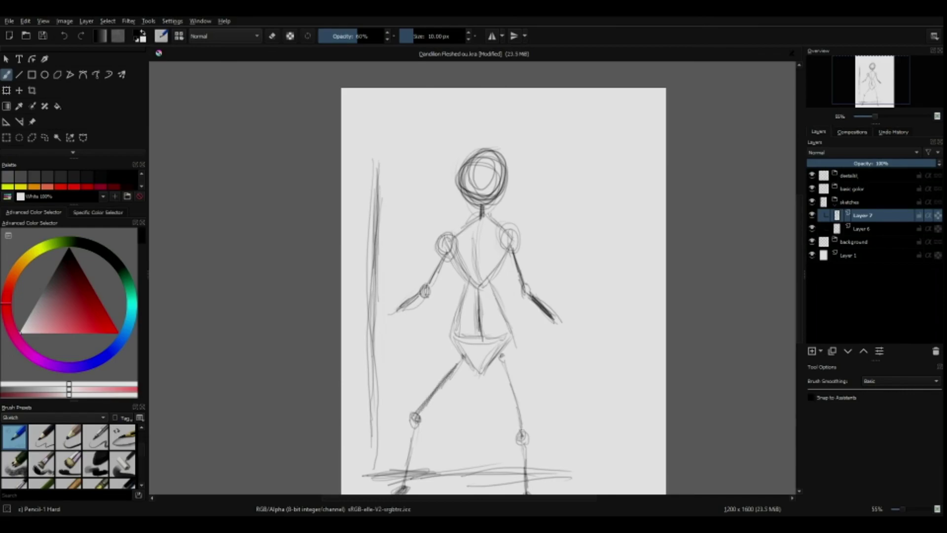
left_click_drag(506, 373, 510, 393)
left_click_drag(503, 355, 527, 431)
left_click_drag(503, 348, 521, 416)
left_click_drag(506, 368, 515, 410)
- Darken both shins with repeated strokes and reinforce the feet below the ground line
left_click_drag(503, 296, 521, 227)
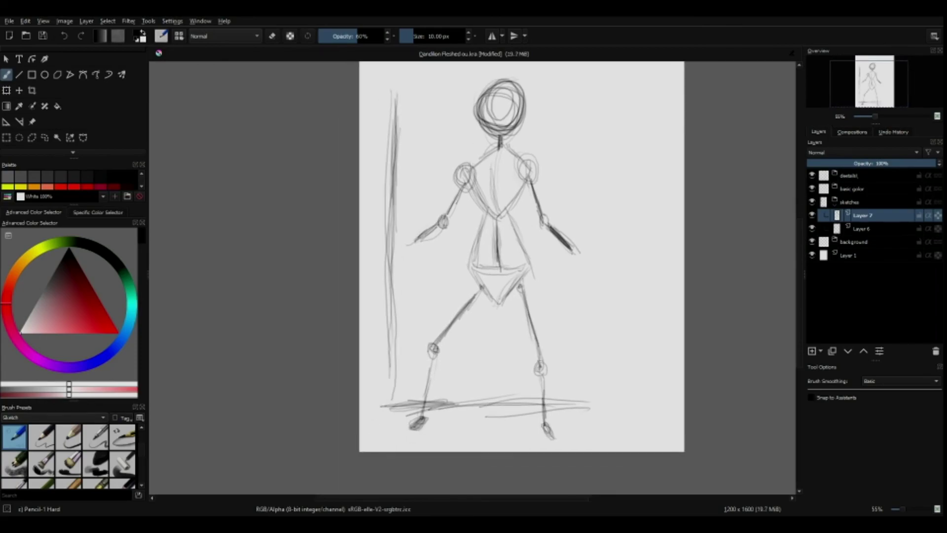
left_click_drag(428, 404, 422, 429)
left_click_drag(434, 373, 421, 428)
mouse_move(435, 358)
left_mouse_down()
mouse_move(415, 440)
mouse_move(423, 413)
mouse_move(418, 421)
left_mouse_up()
mouse_move(433, 357)
left_mouse_down()
mouse_move(423, 417)
mouse_move(427, 399)
left_mouse_up()
left_click_drag(424, 411, 420, 424)
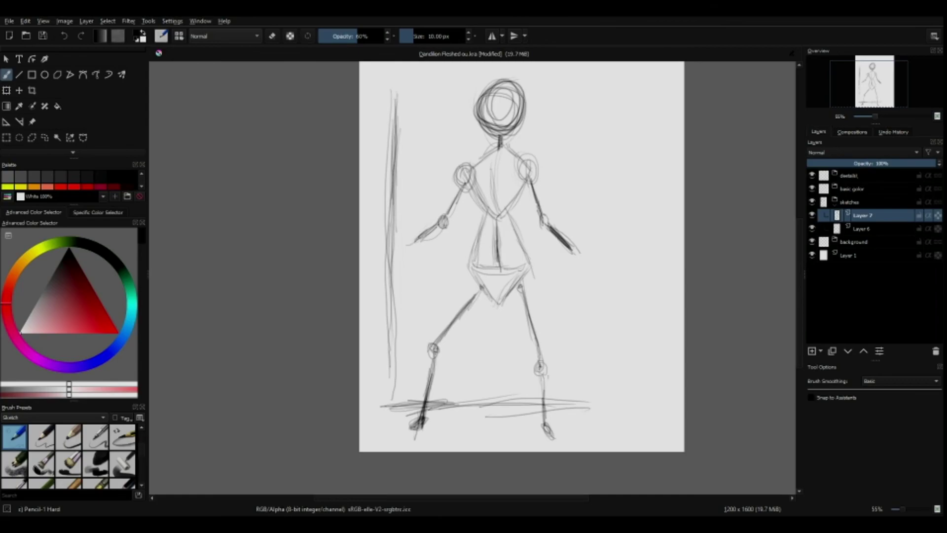
left_click_drag(546, 378, 548, 430)
left_click_drag(545, 368, 548, 449)
mouse_move(545, 371)
left_mouse_down()
mouse_move(546, 450)
mouse_move(544, 433)
left_mouse_up()
mouse_move(408, 428)
left_mouse_down()
mouse_move(418, 440)
mouse_move(422, 424)
left_mouse_up()
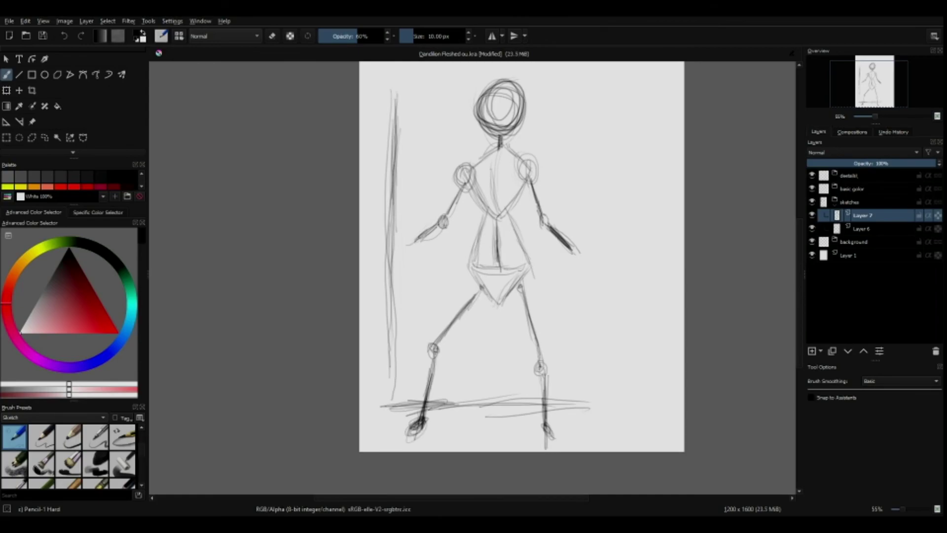
left_click_drag(547, 427, 556, 442)
- Hide Layer 7 while keeping the sketches group visible, and save the document
scroll(523, 281, "up", 3)
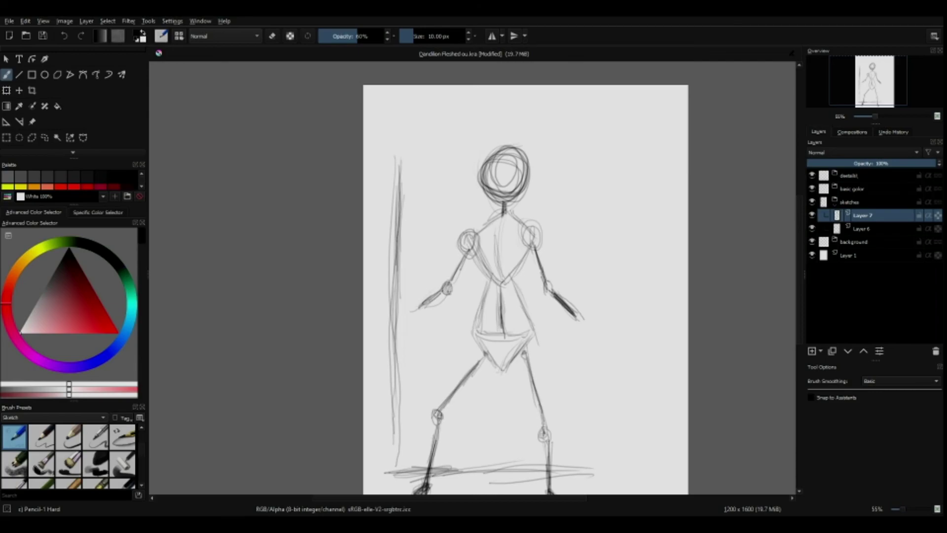
scroll(526, 276, "down", 2)
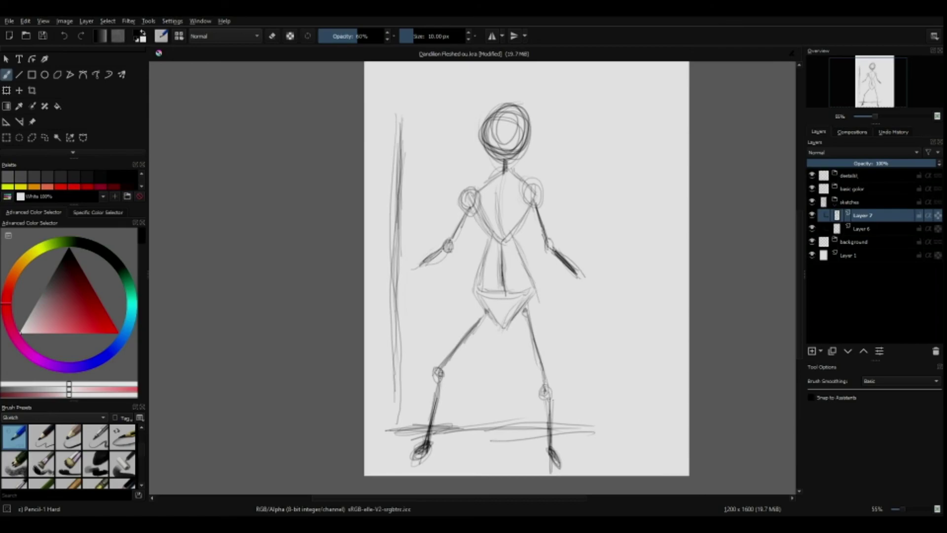
left_click(812, 202)
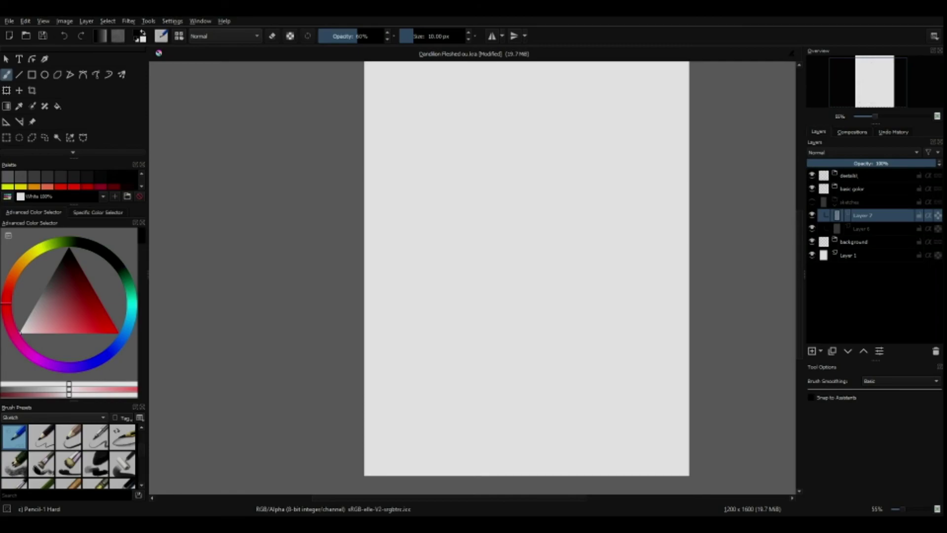
scroll(495, 270, "right", 2)
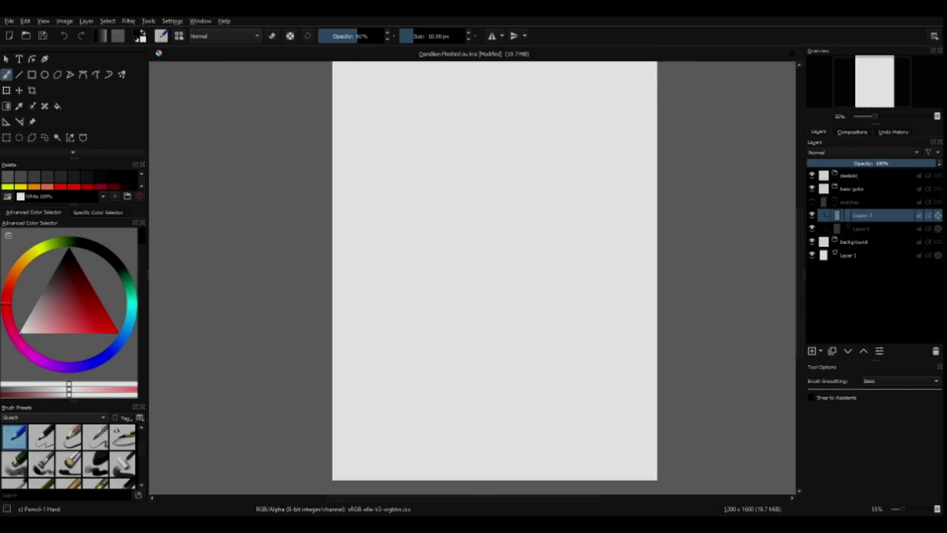
left_click(812, 215)
left_click(812, 202)
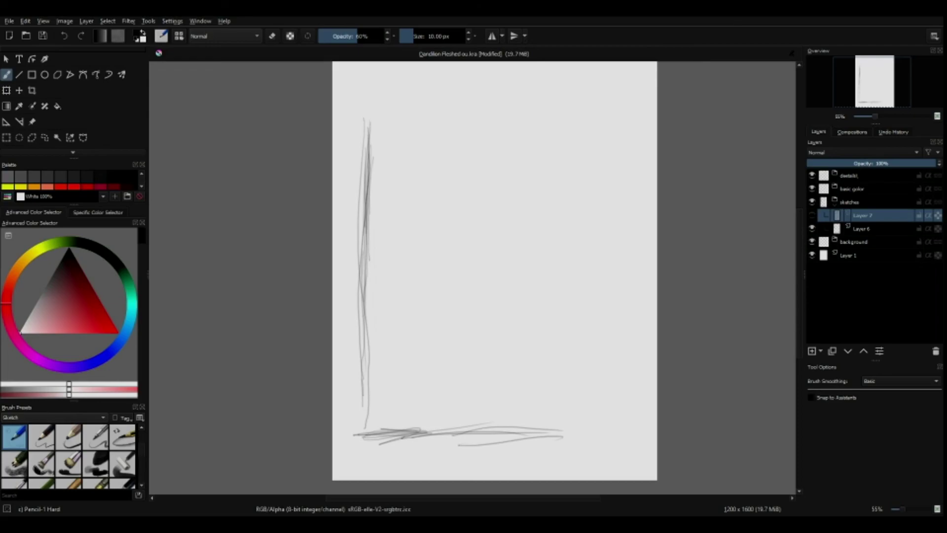
key("ctrl+s")
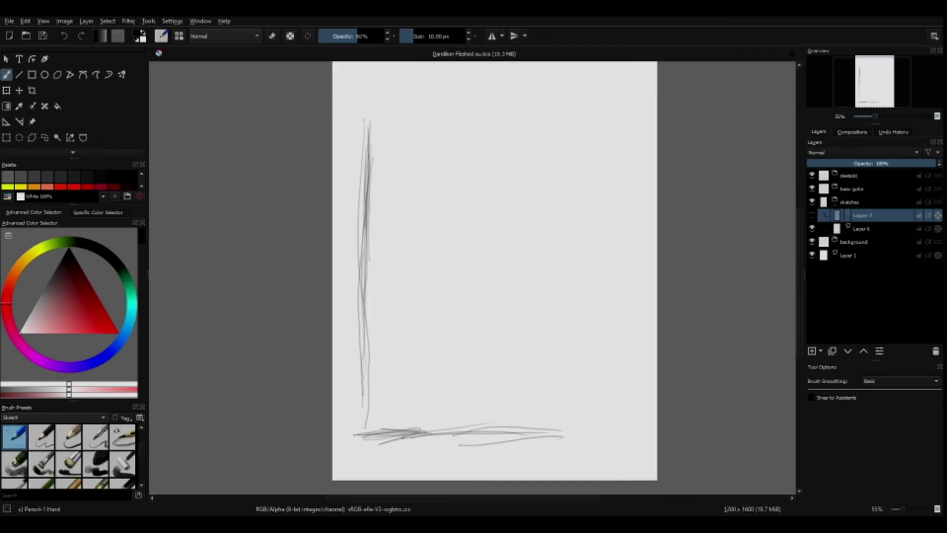